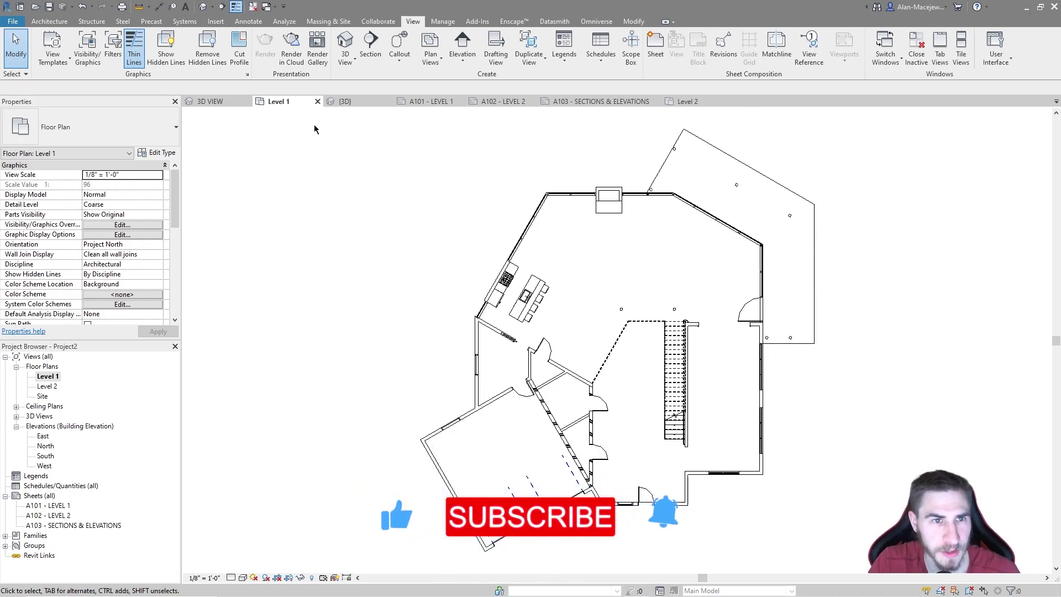
Step: Open sheet A101 - LEVEL 1 and add a new guide grid named Guide Grid 1
{"action": "double_click", "coordinate": [47, 506]}
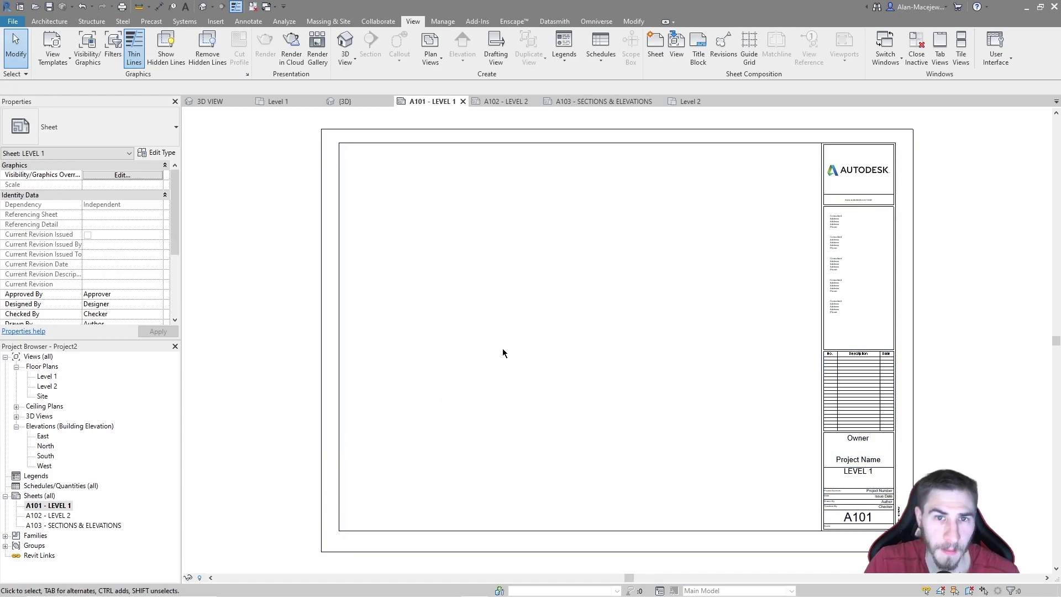
{"action": "left_click", "coordinate": [750, 50]}
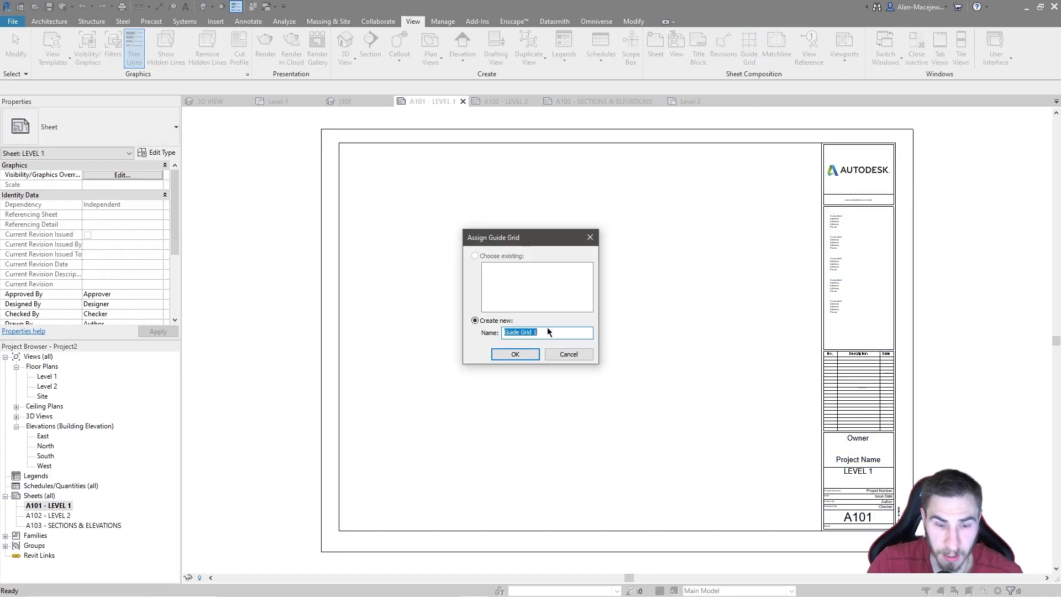
{"action": "left_click", "coordinate": [516, 353]}
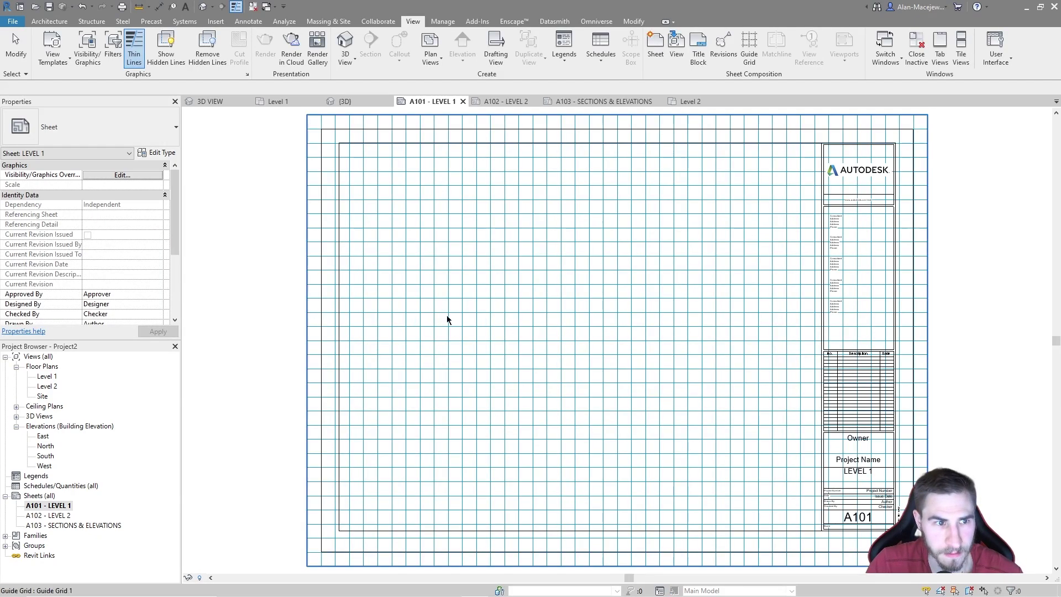
Step: Select the guide grid on sheet A101 and examine its guide spacing and name properties
{"action": "scroll", "coordinate": [102, 211], "scroll_direction": "down", "scroll_amount": 3}
{"action": "scroll", "coordinate": [394, 407], "scroll_direction": "up", "scroll_amount": 2}
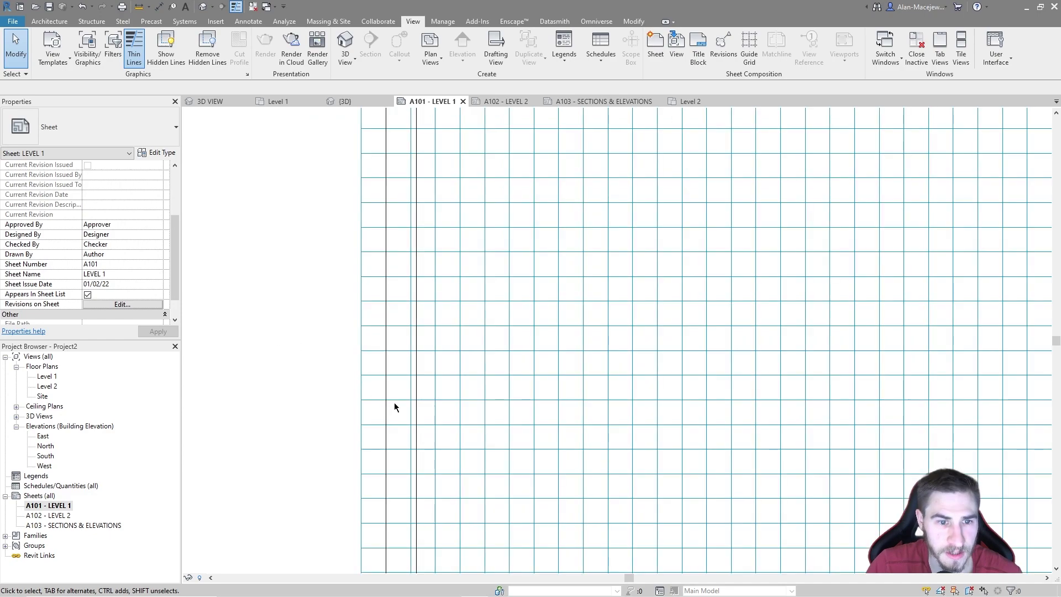
{"action": "left_click", "coordinate": [362, 371]}
{"action": "scroll", "coordinate": [250, 317], "scroll_direction": "down", "scroll_amount": 3}
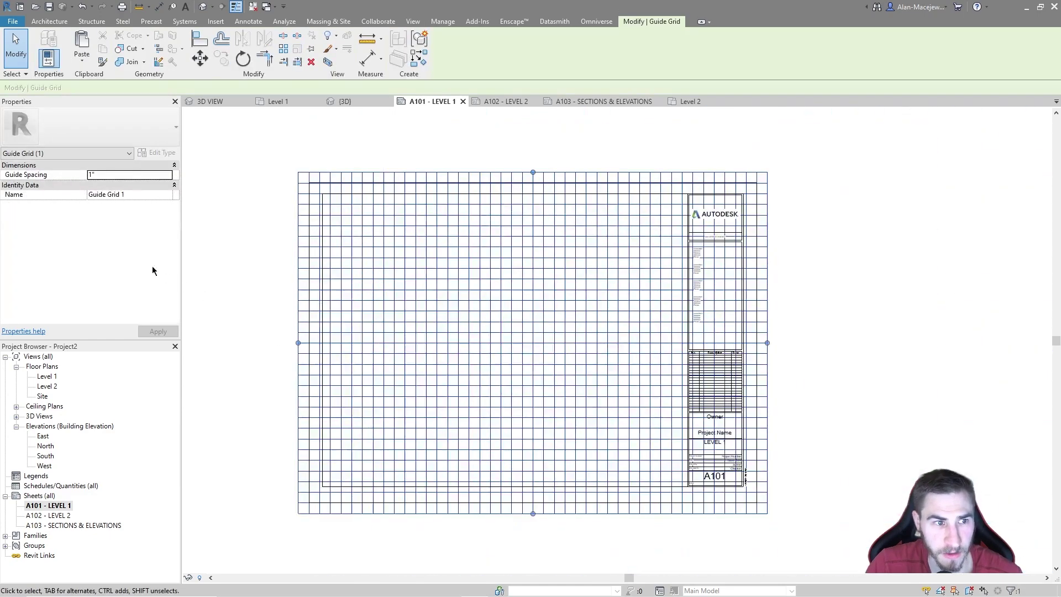
{"action": "left_click", "coordinate": [110, 175]}
{"action": "left_click", "coordinate": [71, 175]}
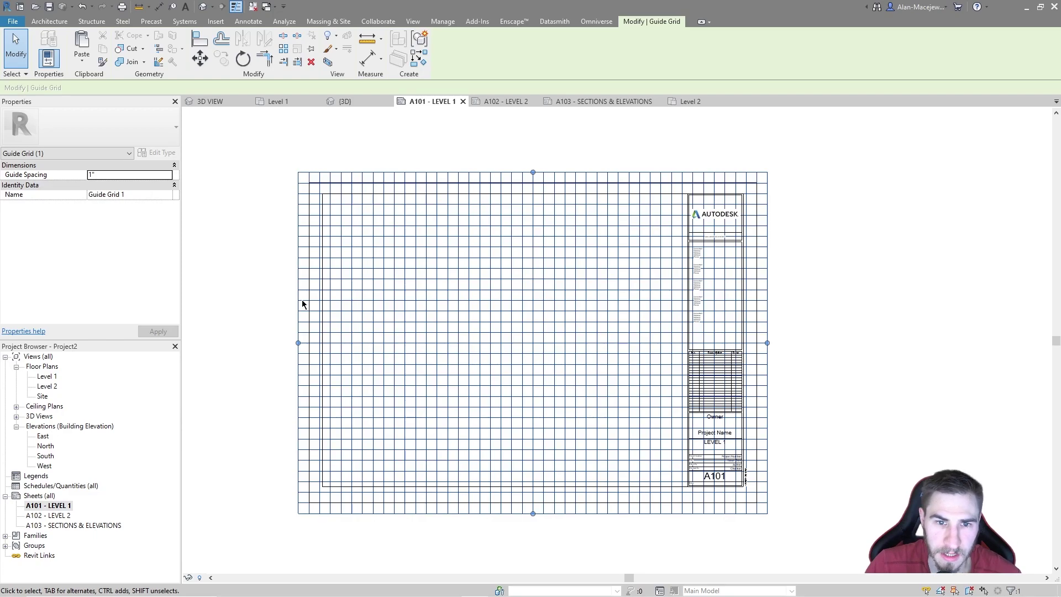
{"action": "left_click", "coordinate": [200, 212]}
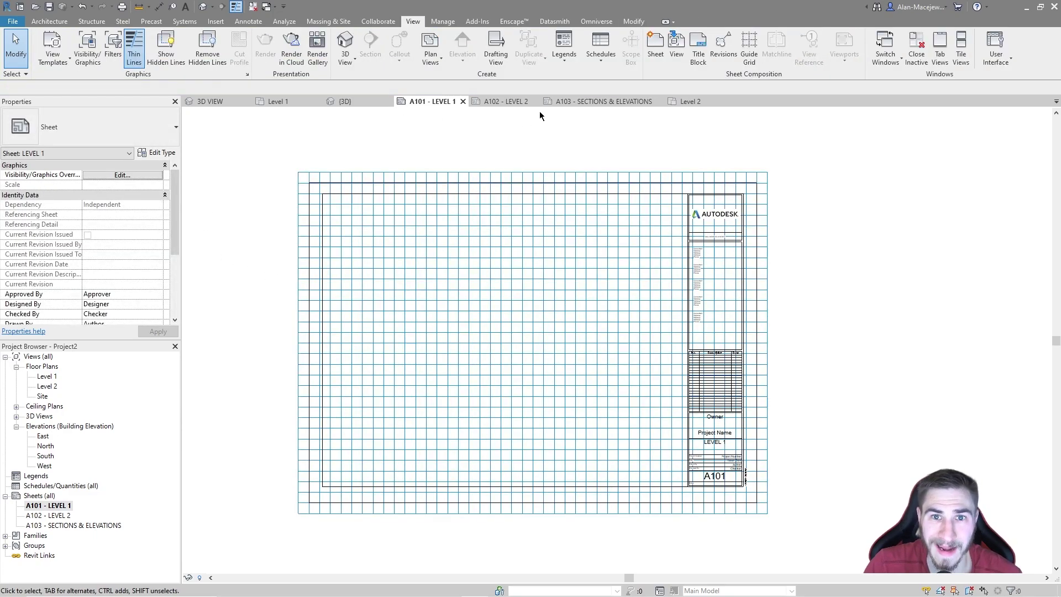
Step: Place the Level 1 floor plan on sheet A101 in the lower-right area of the drawing space
{"action": "left_click", "coordinate": [47, 377]}
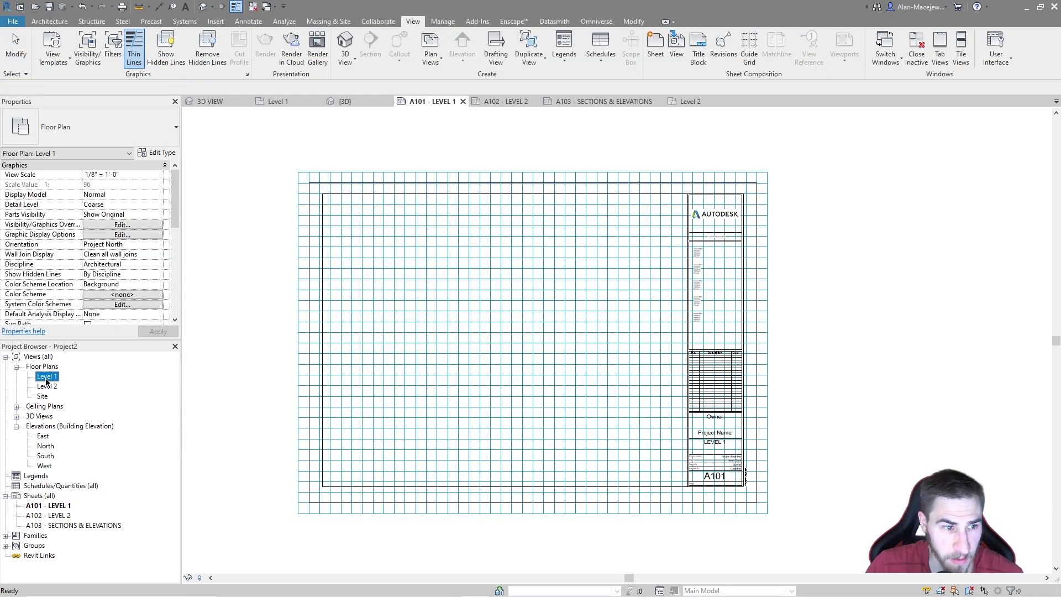
{"action": "left_click_drag", "start_coordinate": [596, 399], "coordinate": [614, 403]}
{"action": "left_click", "coordinate": [602, 403]}
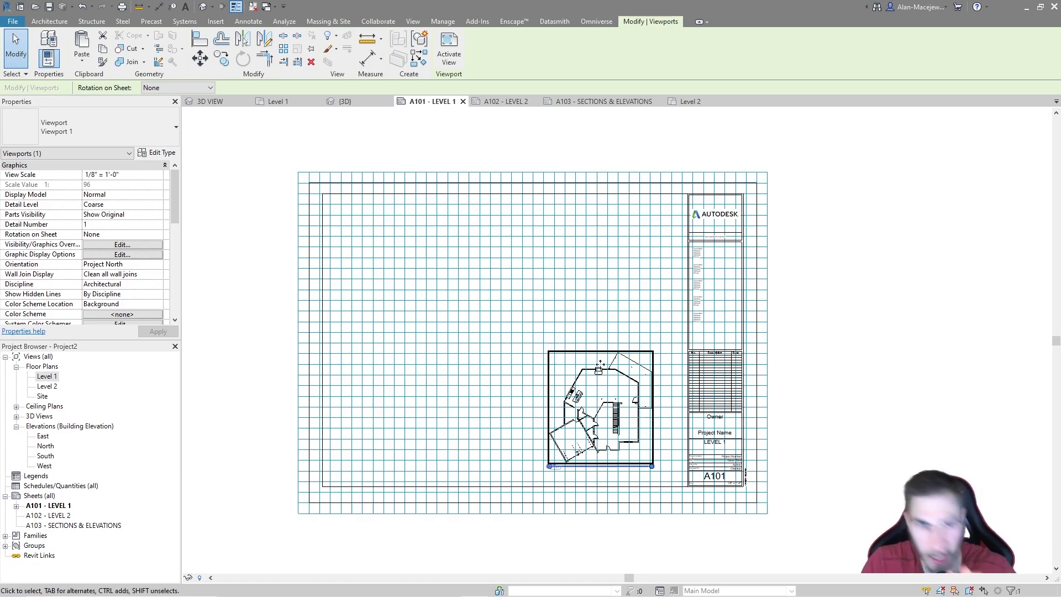
Step: Open sheet A102 - LEVEL 2 and place the Level 2 floor plan in the lower-right area of the drawing space
{"action": "double_click", "coordinate": [49, 388]}
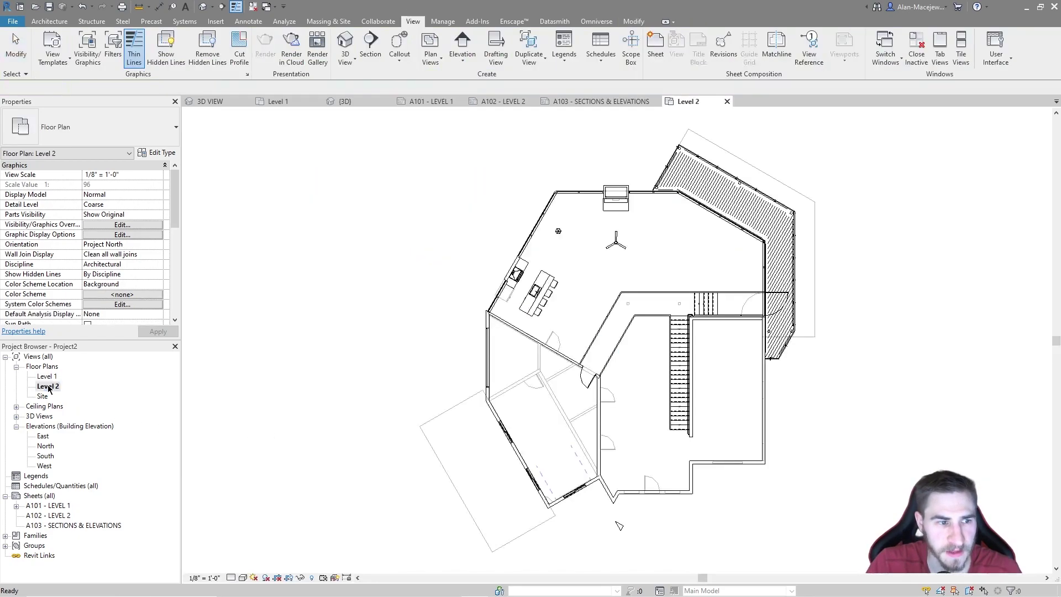
{"action": "double_click", "coordinate": [56, 515]}
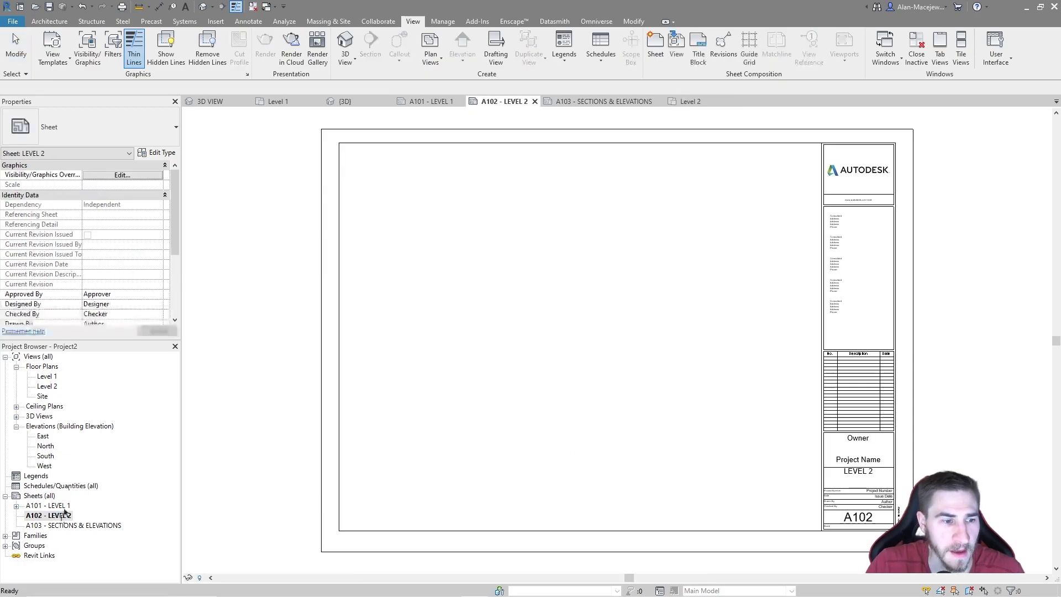
{"action": "left_click", "coordinate": [47, 386]}
{"action": "left_click_drag", "start_coordinate": [47, 386], "coordinate": [640, 362]}
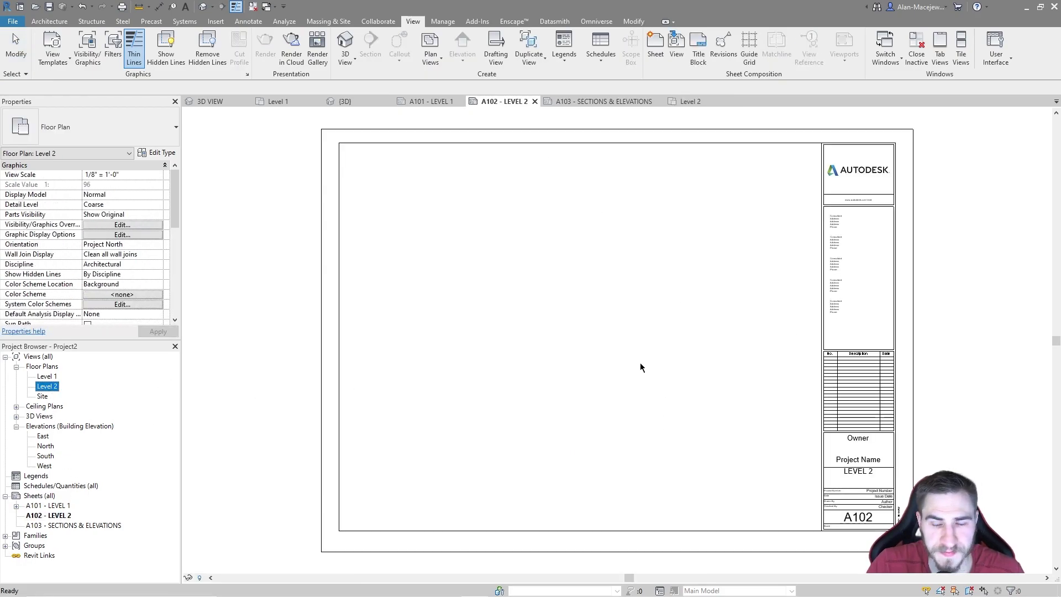
{"action": "left_click", "coordinate": [710, 464]}
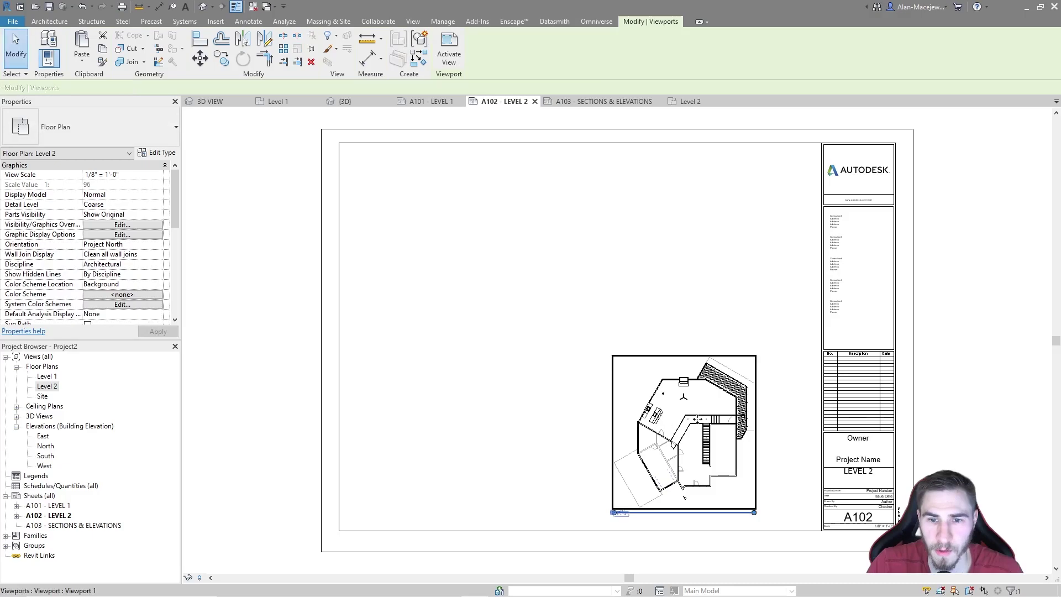
{"action": "left_click_drag", "start_coordinate": [673, 387], "coordinate": [679, 349]}
{"action": "left_click", "coordinate": [694, 277]}
{"action": "left_click_drag", "start_coordinate": [690, 419], "coordinate": [686, 456]}
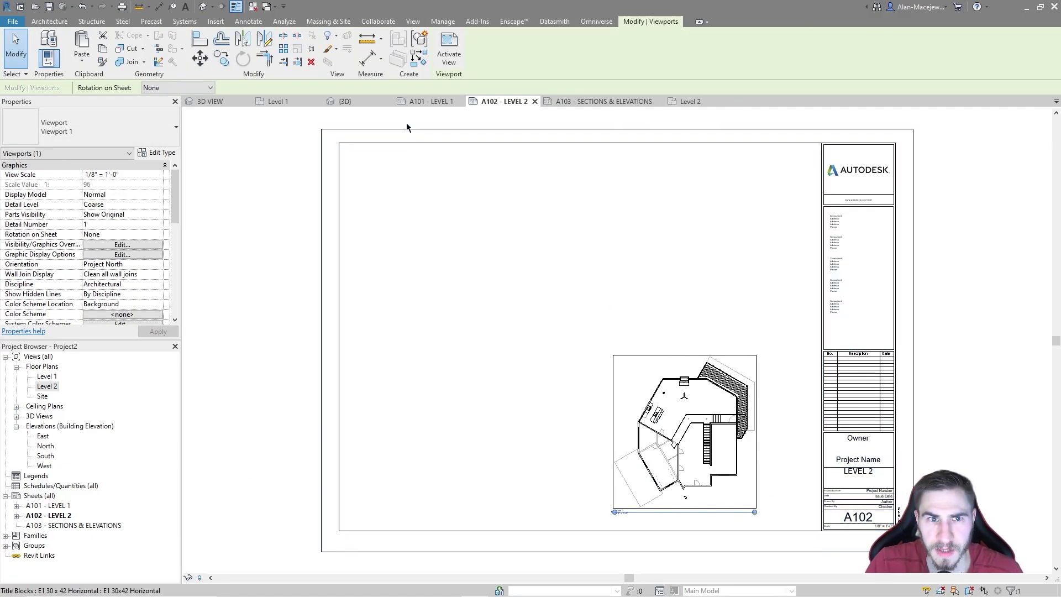
Step: Compare sheets A101 and A102, and move the Level 1 viewport on A101 closer to the title block and the lower border
{"action": "left_click", "coordinate": [429, 102]}
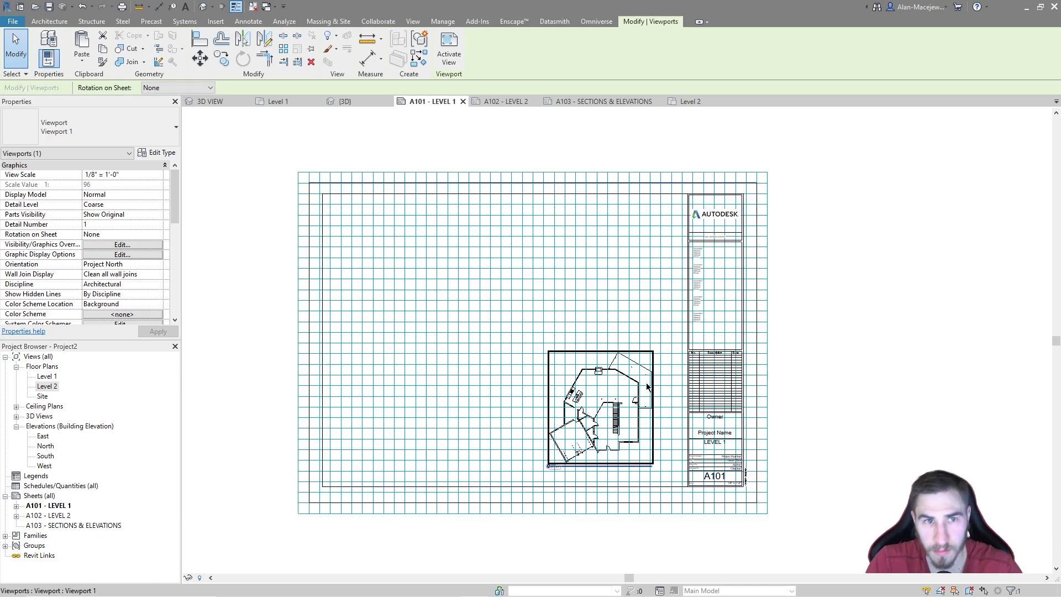
{"action": "scroll", "coordinate": [837, 354], "scroll_direction": "up", "scroll_amount": 1}
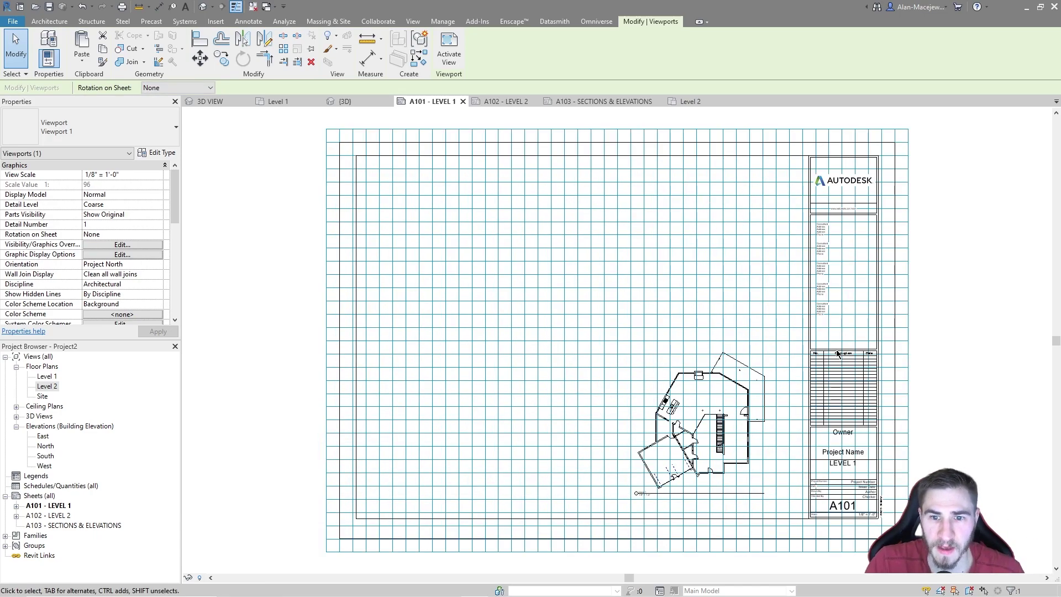
{"action": "left_click", "coordinate": [501, 102]}
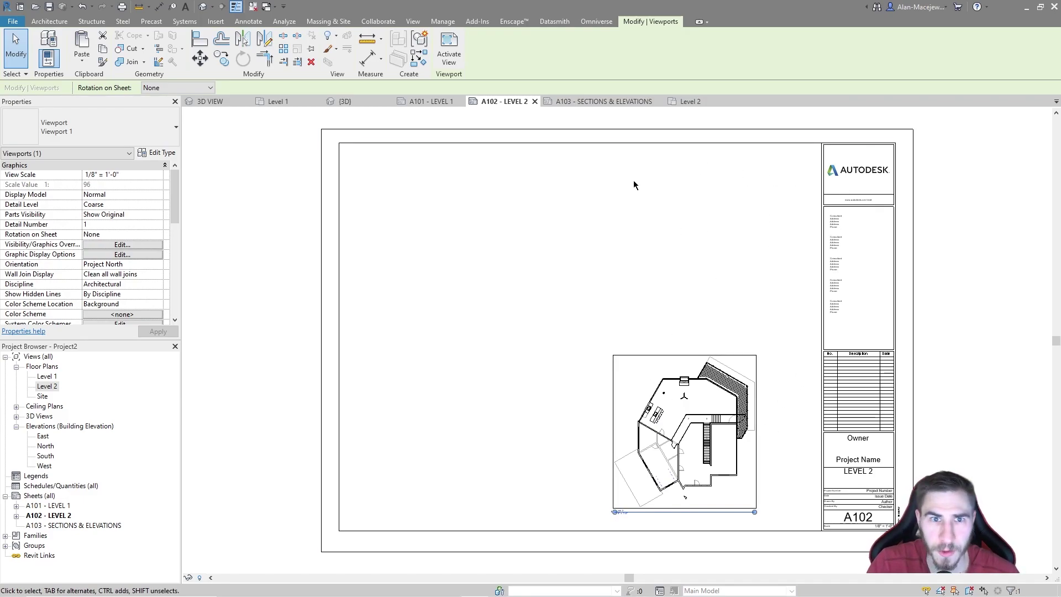
{"action": "left_click", "coordinate": [439, 107]}
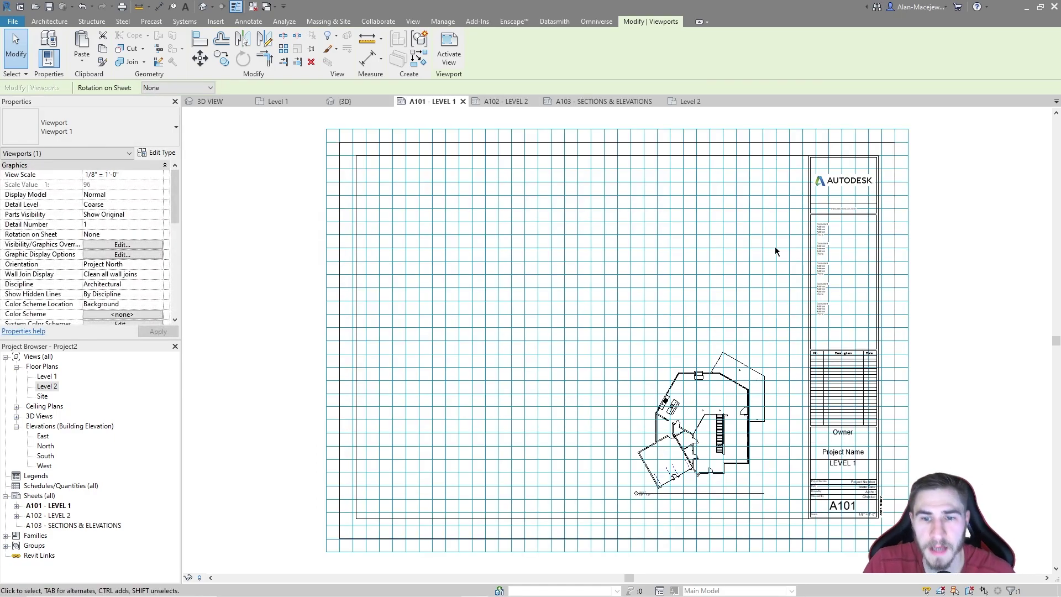
{"action": "scroll", "coordinate": [741, 420], "scroll_direction": "up", "scroll_amount": 3}
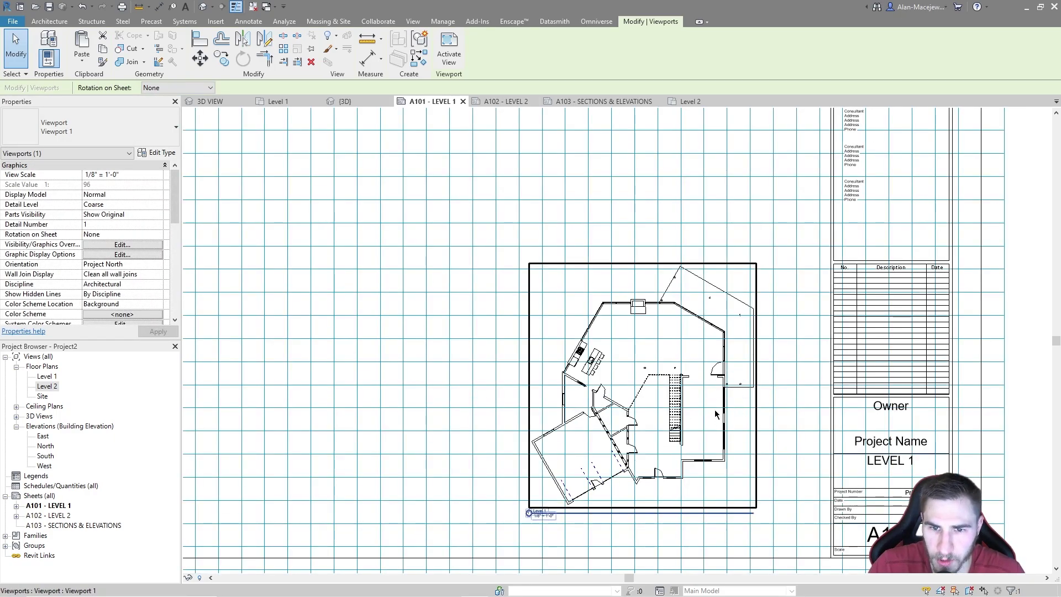
{"action": "middle_click_drag", "start_coordinate": [746, 413], "coordinate": [744, 388]}
{"action": "scroll", "coordinate": [829, 395], "scroll_direction": "down", "scroll_amount": 2}
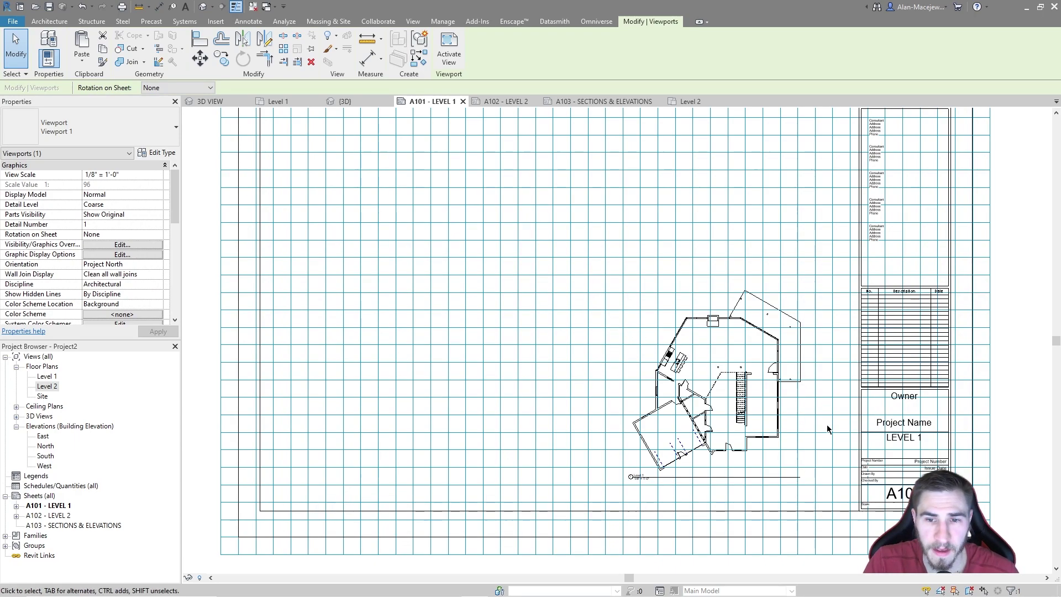
{"action": "left_click_drag", "start_coordinate": [803, 397], "coordinate": [840, 421]}
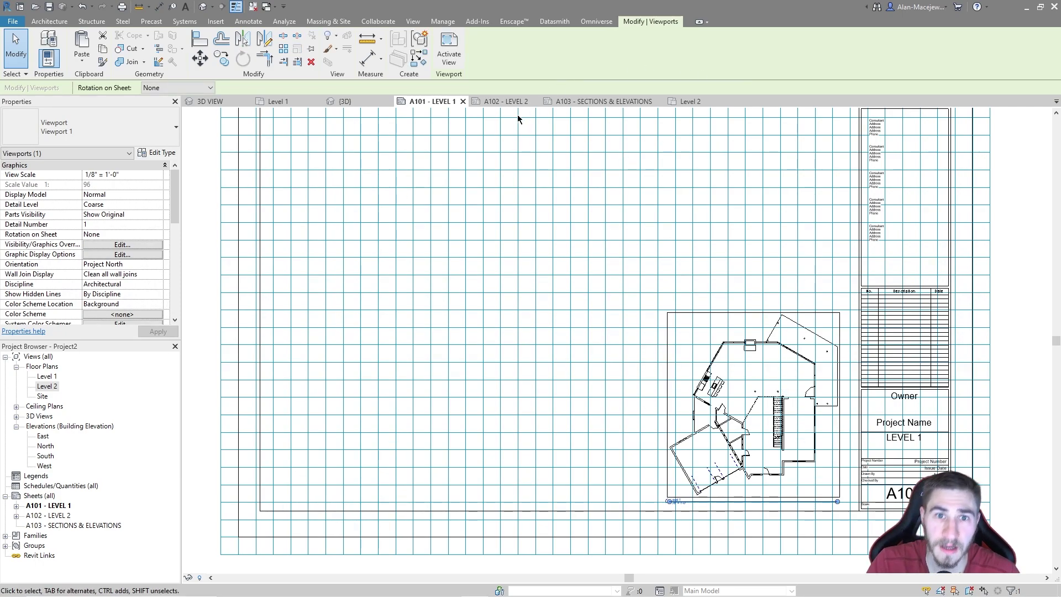
Step: Move the Level 2 viewport on sheet A102 horizontally, closer to the title block
{"action": "left_click", "coordinate": [504, 101]}
{"action": "left_click", "coordinate": [724, 442]}
{"action": "left_click_drag", "start_coordinate": [724, 442], "coordinate": [769, 452]}
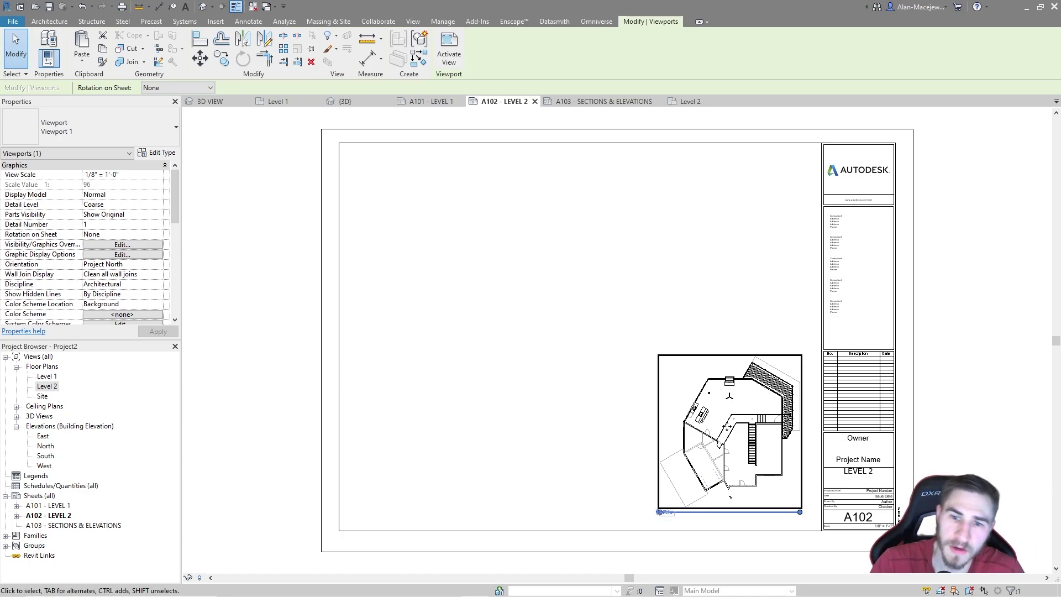
Step: Check the Level 1 plan on sheet A101, and assign the existing Guide Grid 1 to sheet A102
{"action": "left_click", "coordinate": [437, 102]}
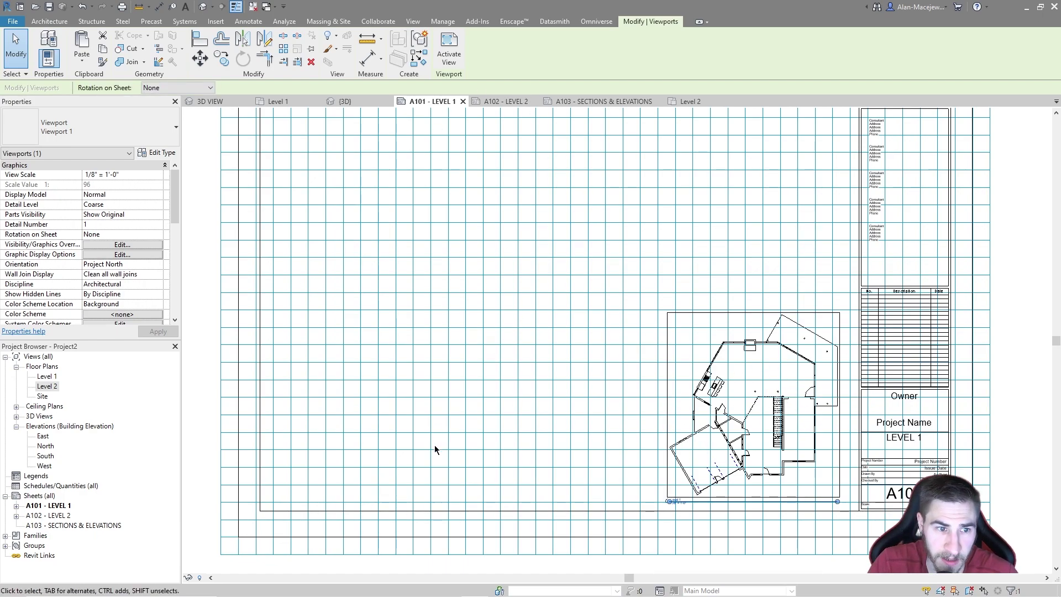
{"action": "left_click", "coordinate": [226, 399]}
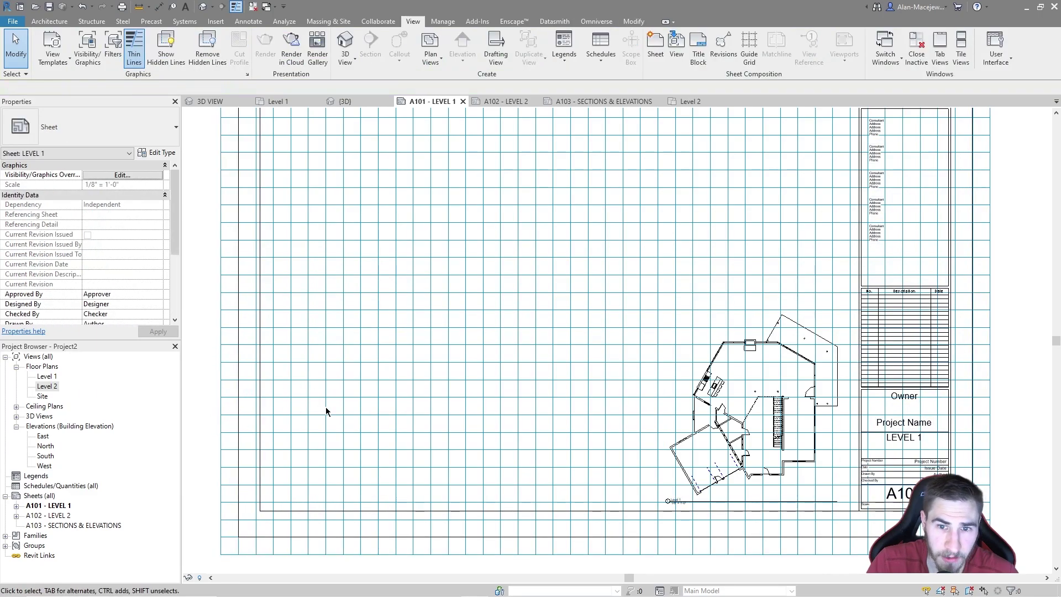
{"action": "left_click", "coordinate": [495, 102]}
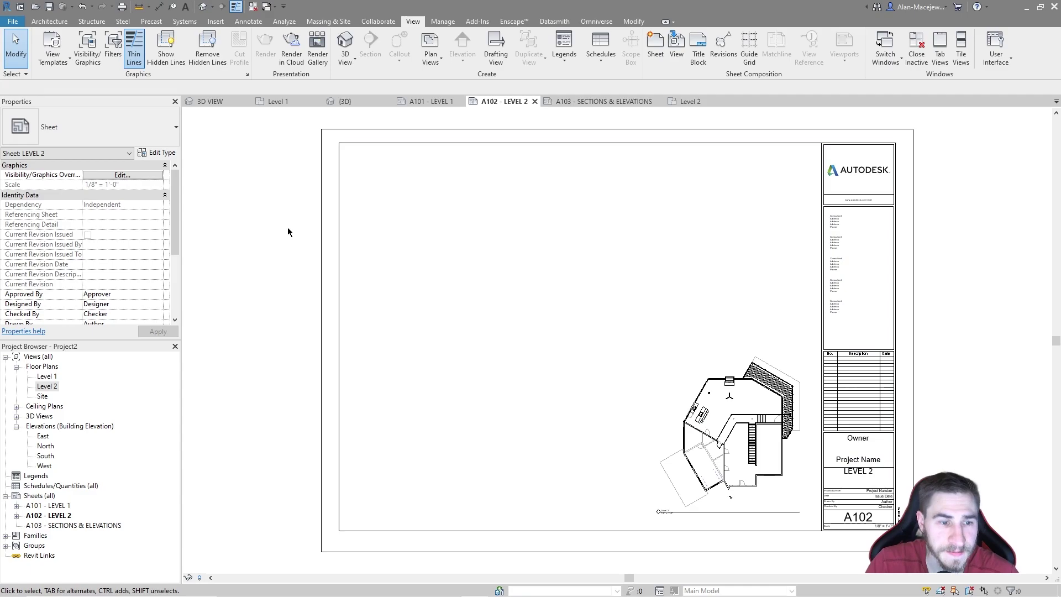
{"action": "left_click", "coordinate": [749, 47]}
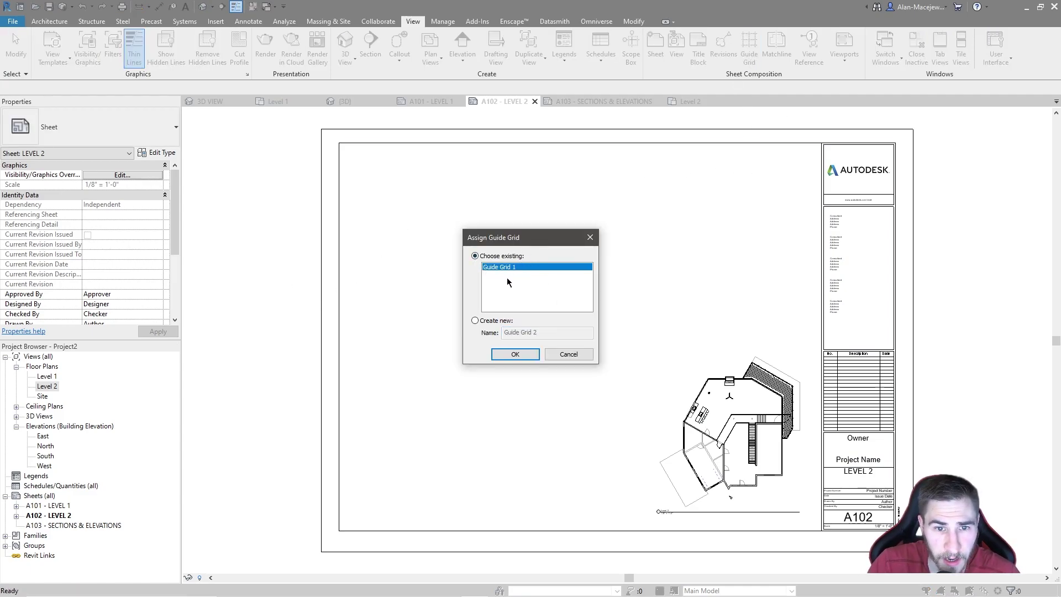
{"action": "left_click", "coordinate": [504, 354]}
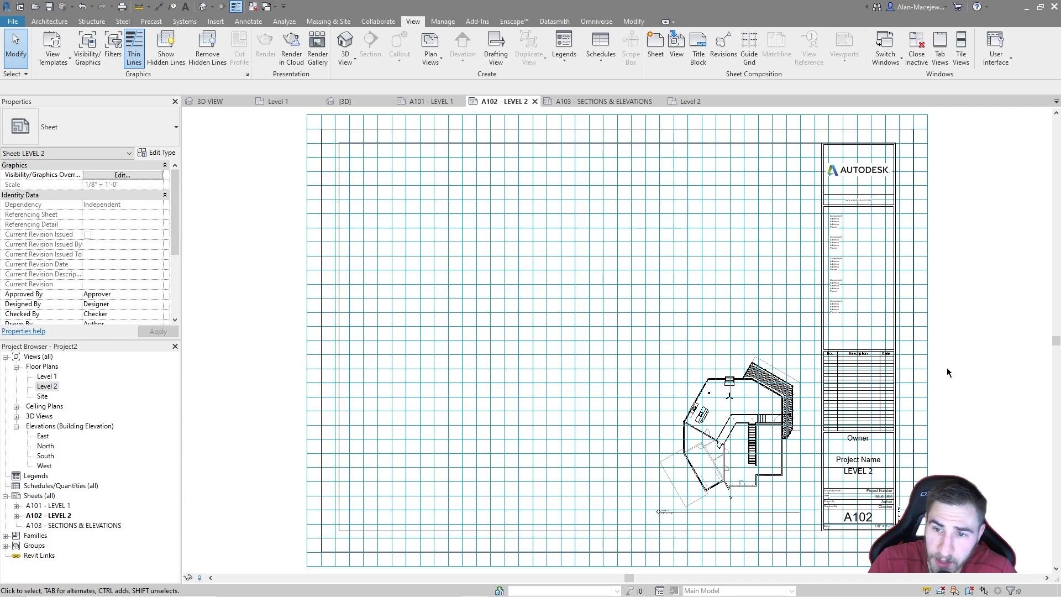
Step: Shift the guide grid up and to the left on sheet A102, and examine its position on sheet A101
{"action": "left_click", "coordinate": [927, 351]}
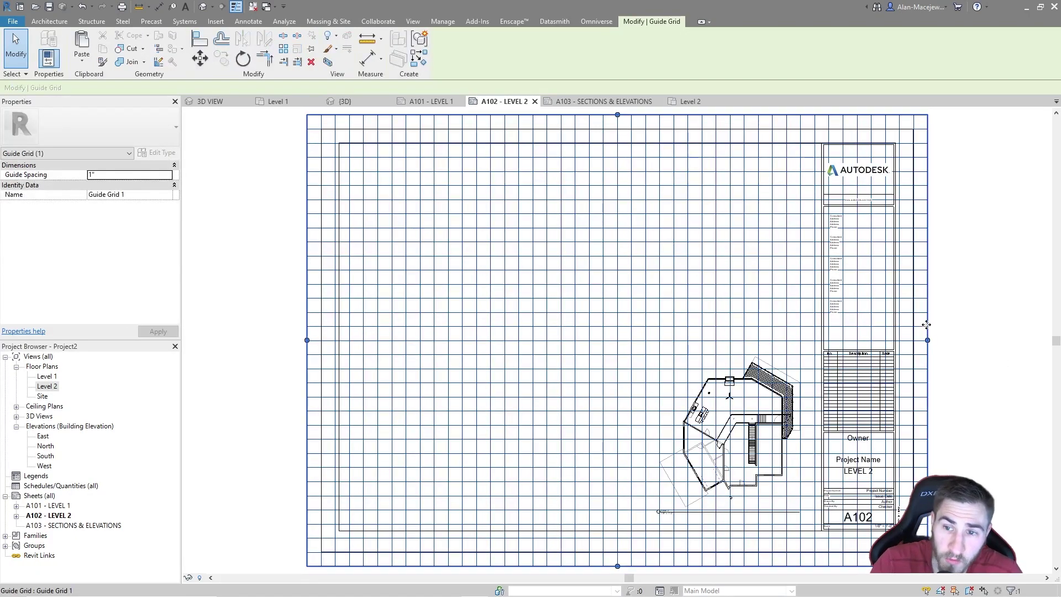
{"action": "left_click_drag", "start_coordinate": [927, 324], "coordinate": [810, 278]}
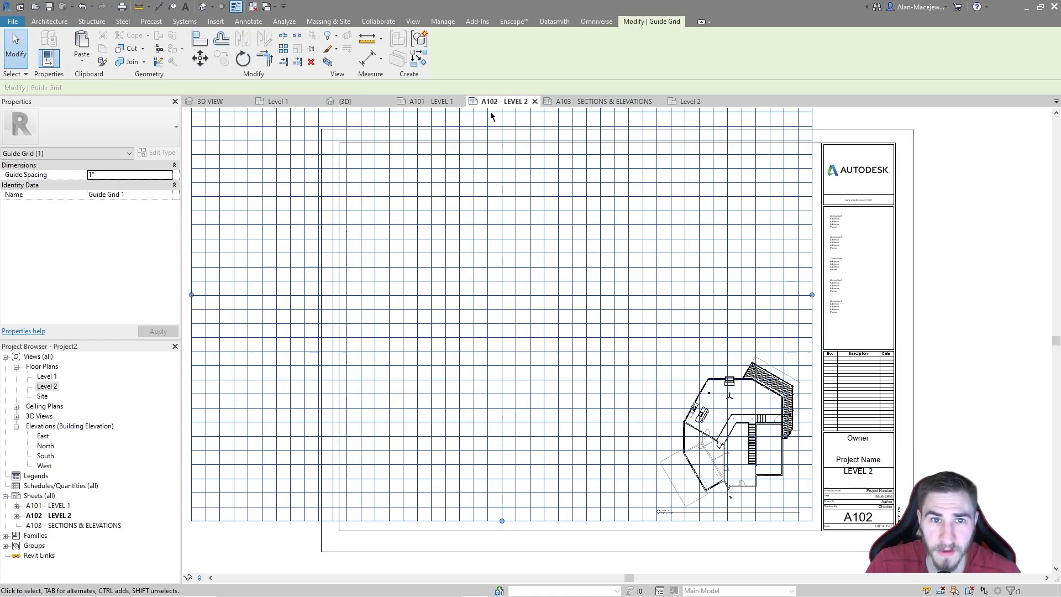
{"action": "left_click", "coordinate": [422, 102]}
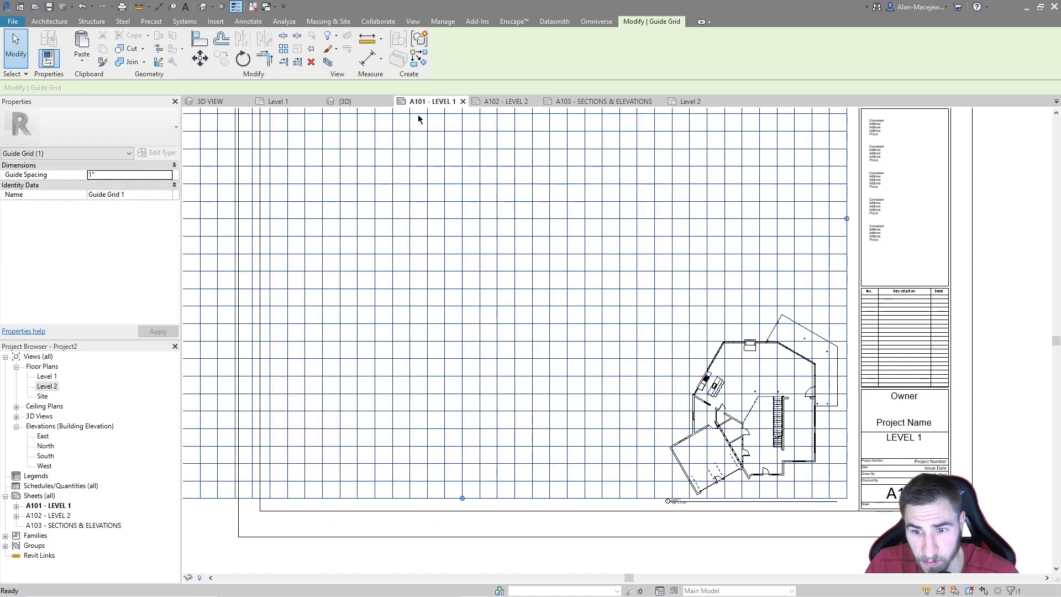
{"action": "scroll", "coordinate": [519, 383], "scroll_direction": "down", "scroll_amount": 2}
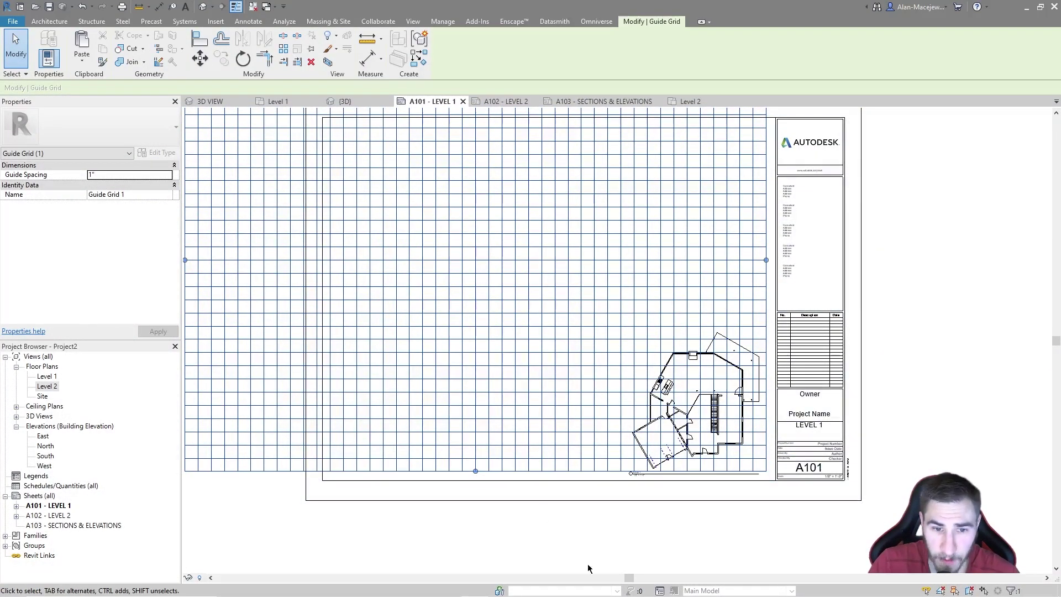
Step: Delete Guide Grid 1 from the model, and check sheets A102 and A101
{"action": "key", "text": "Delete"}
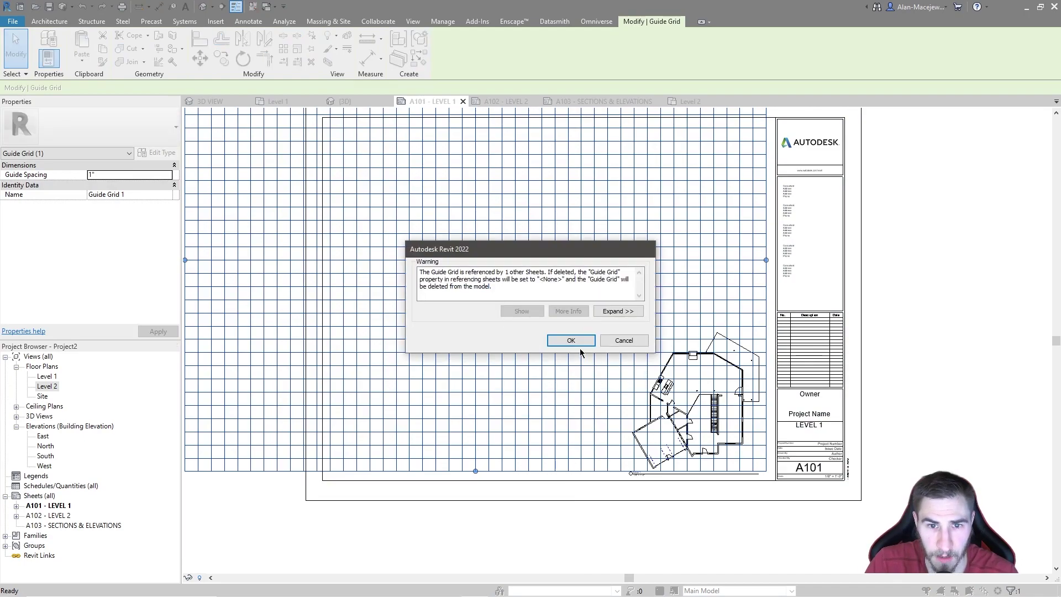
{"action": "left_click", "coordinate": [570, 341]}
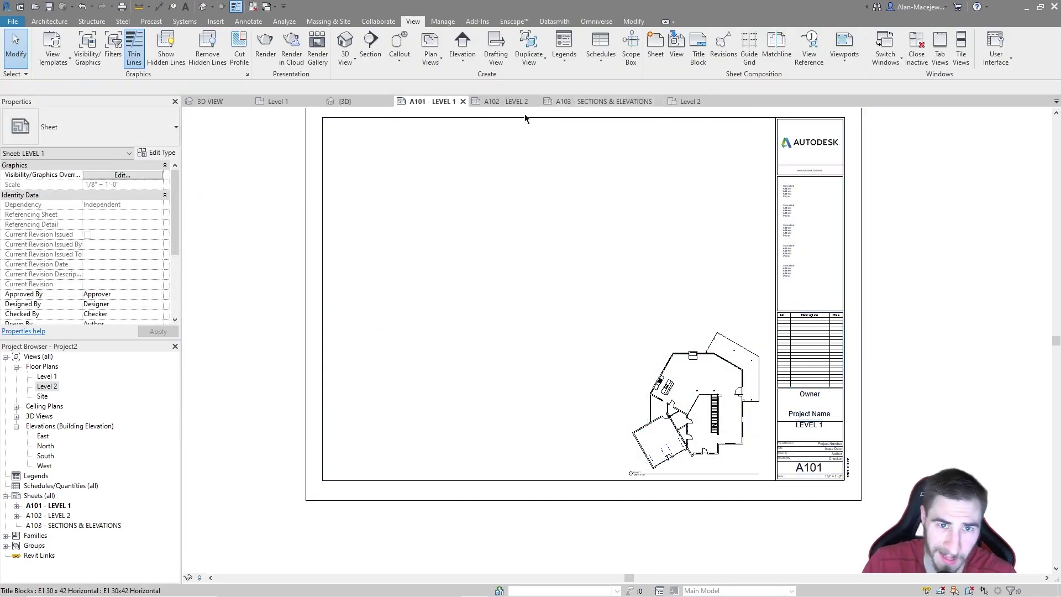
{"action": "left_click", "coordinate": [506, 101]}
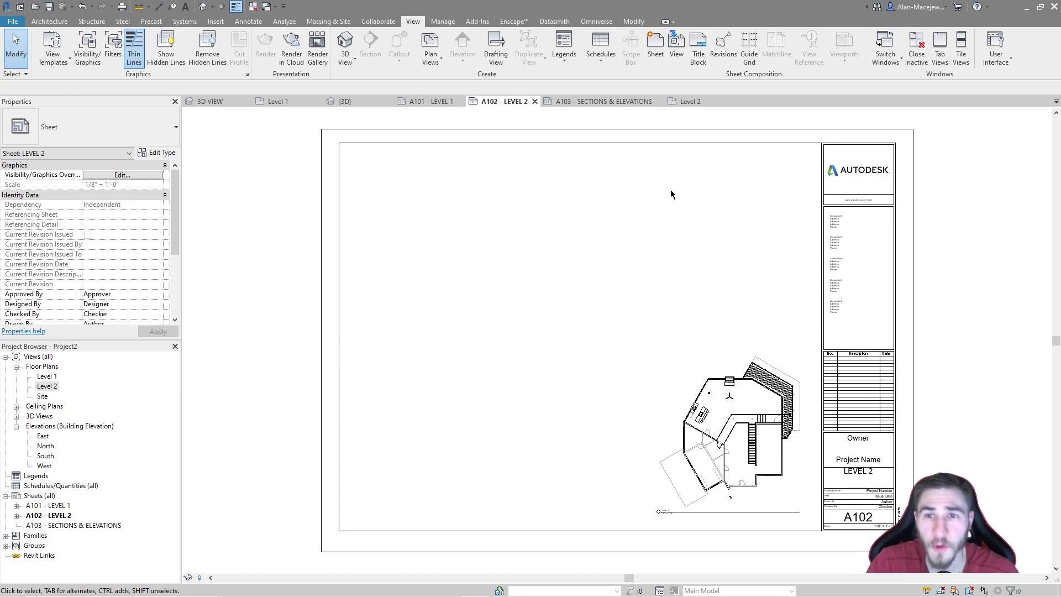
{"action": "left_click", "coordinate": [437, 102]}
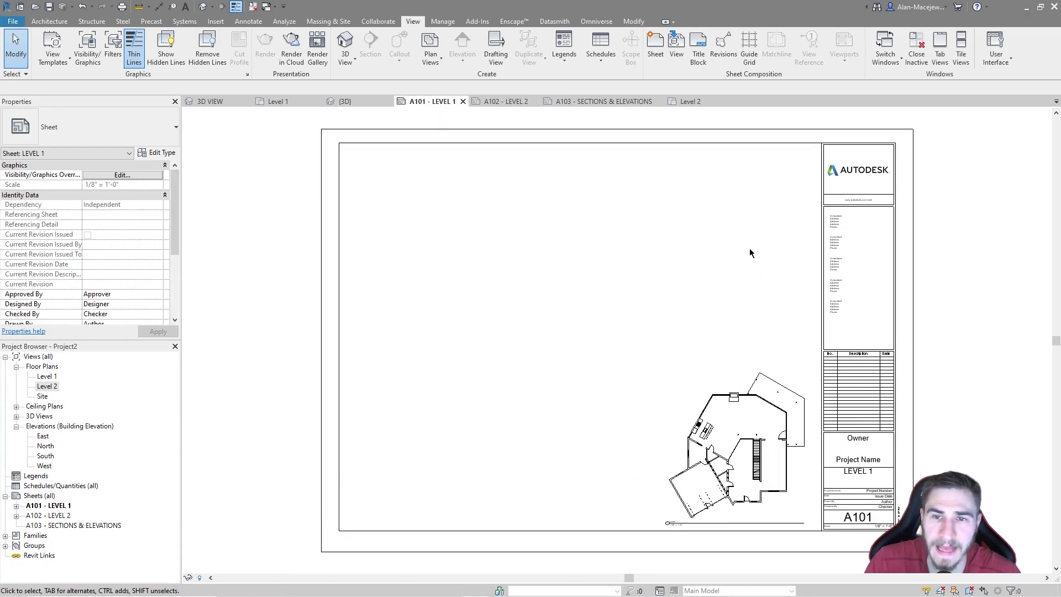
Step: Compare the plan positions on sheets A101 and A102 by switching back and forth between the two sheets
{"action": "left_click", "coordinate": [510, 105]}
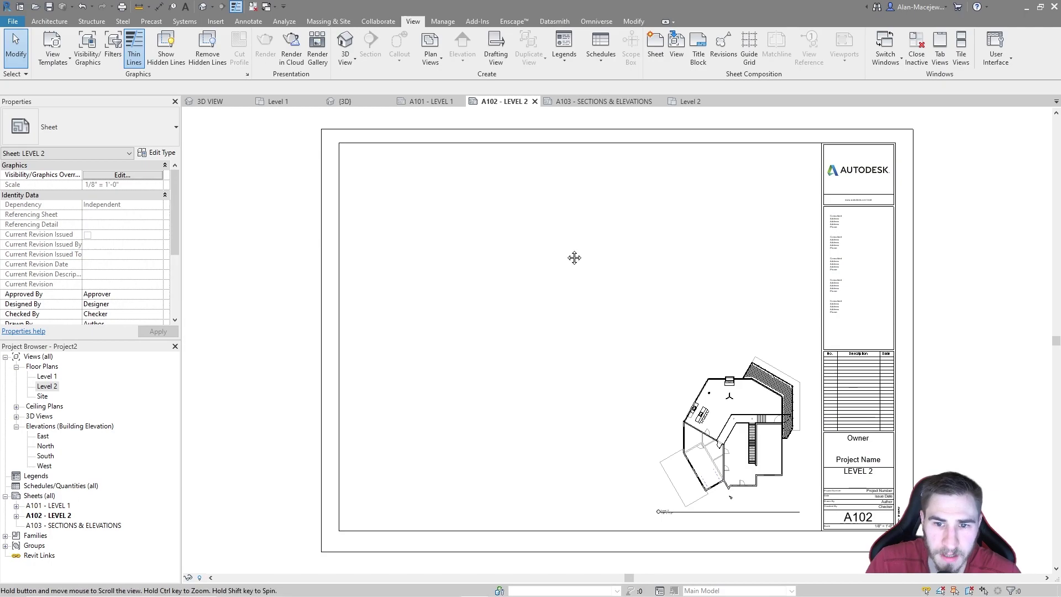
{"action": "left_click", "coordinate": [430, 100]}
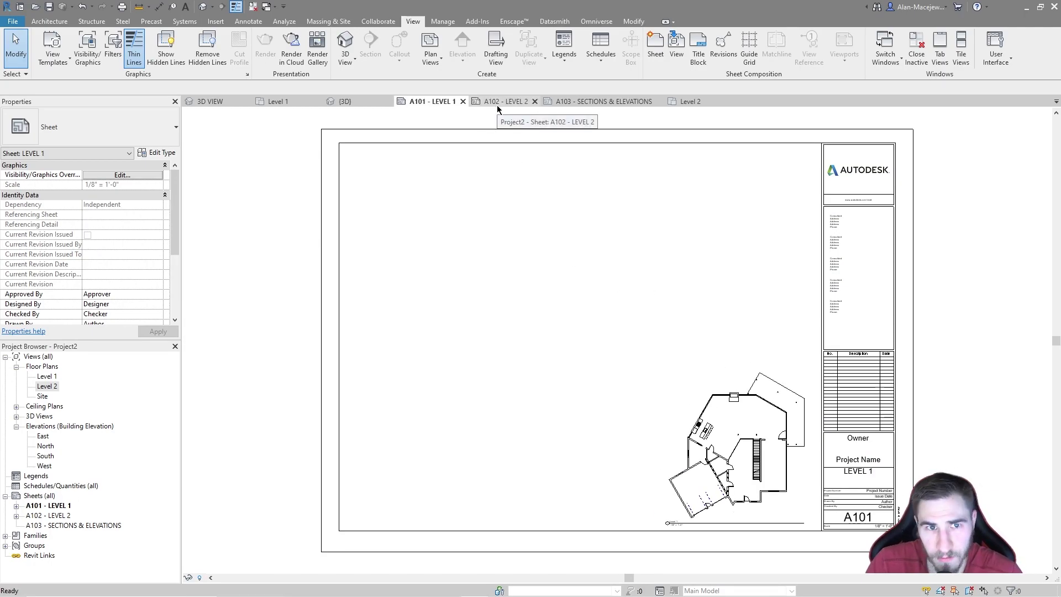
{"action": "left_click", "coordinate": [498, 104]}
{"action": "left_click", "coordinate": [431, 99]}
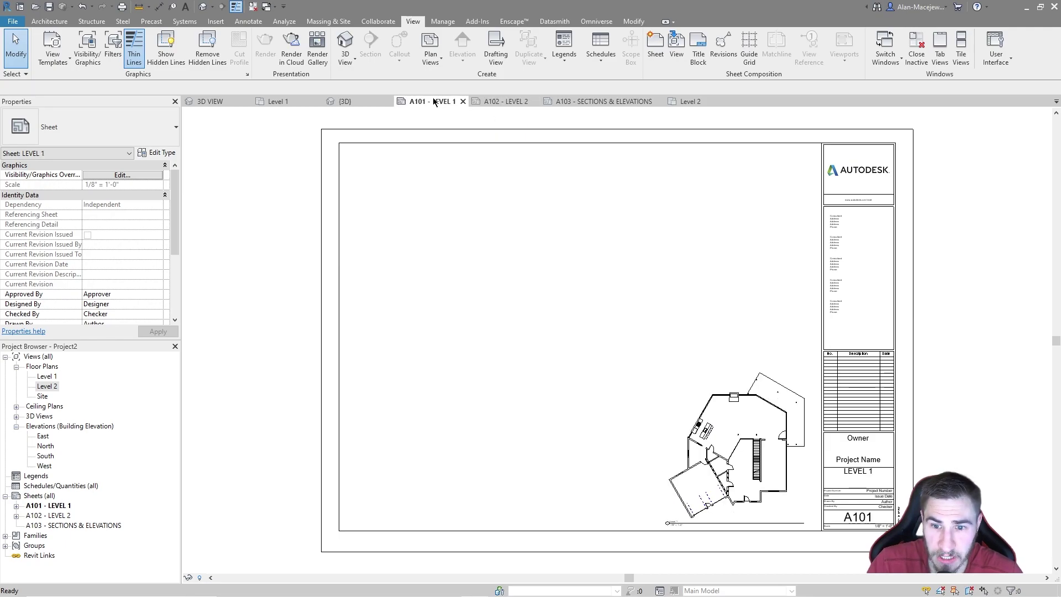
{"action": "left_click", "coordinate": [494, 102]}
{"action": "left_click", "coordinate": [426, 99]}
{"action": "left_click", "coordinate": [496, 103]}
{"action": "left_click", "coordinate": [426, 101]}
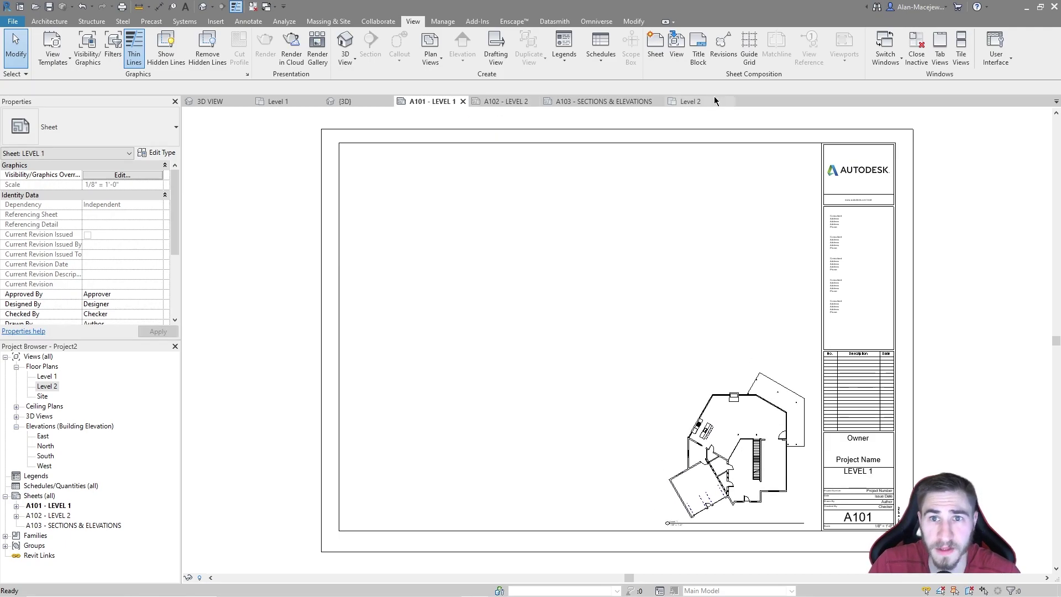
Step: Create a new guide grid named Plans on sheet A101
{"action": "left_click", "coordinate": [752, 51]}
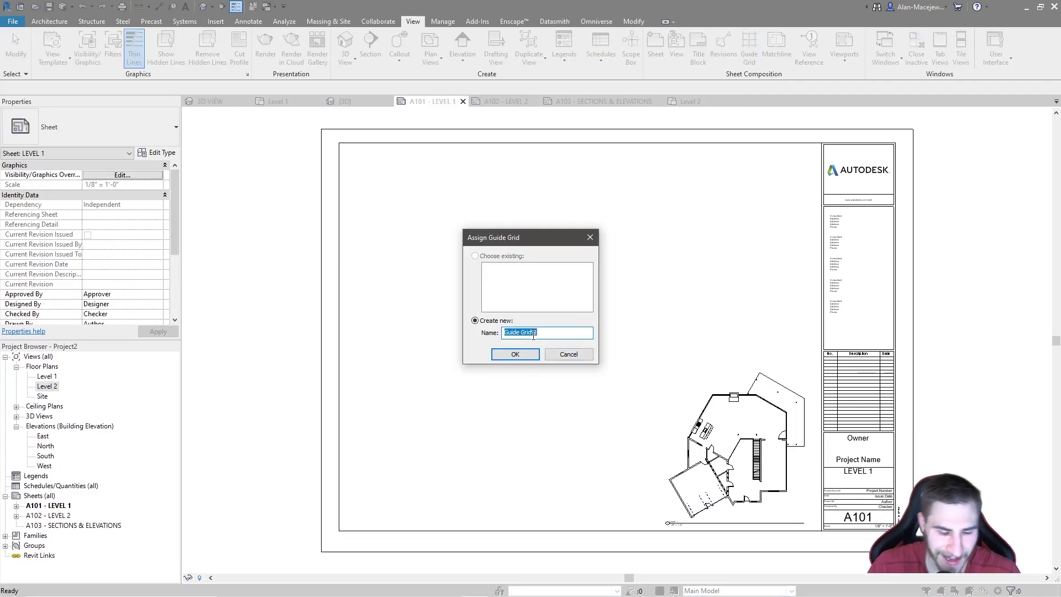
{"action": "type", "text": "6"}
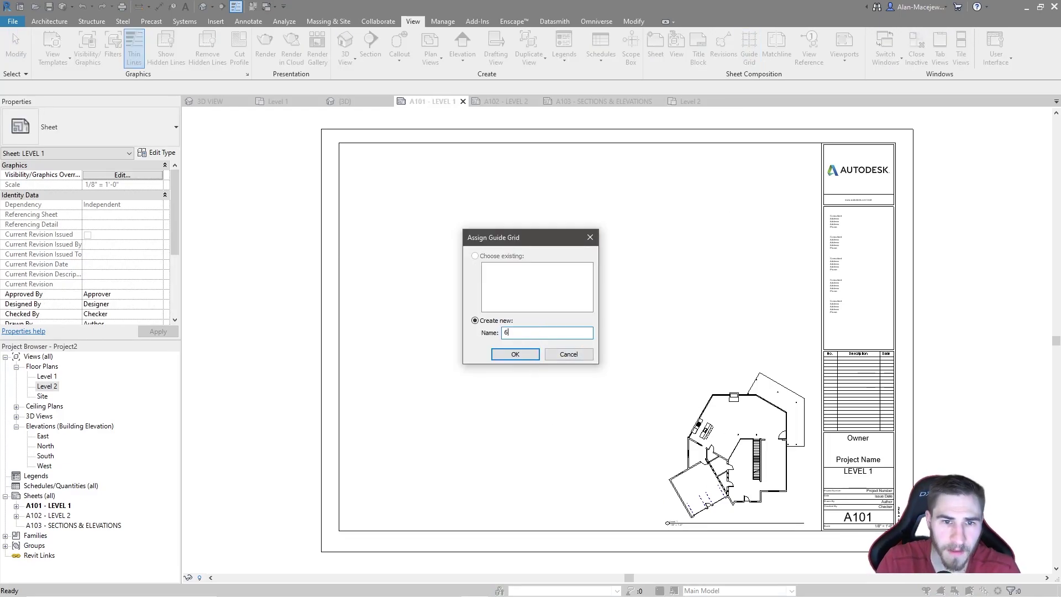
{"action": "type", "text": "\""}
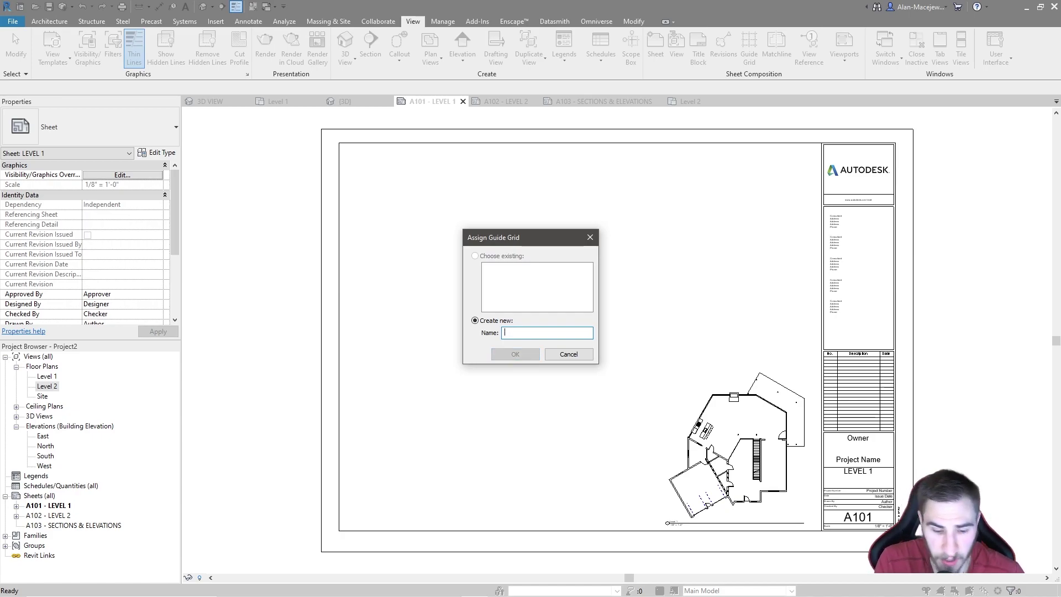
{"action": "type", "text": "Floor "}
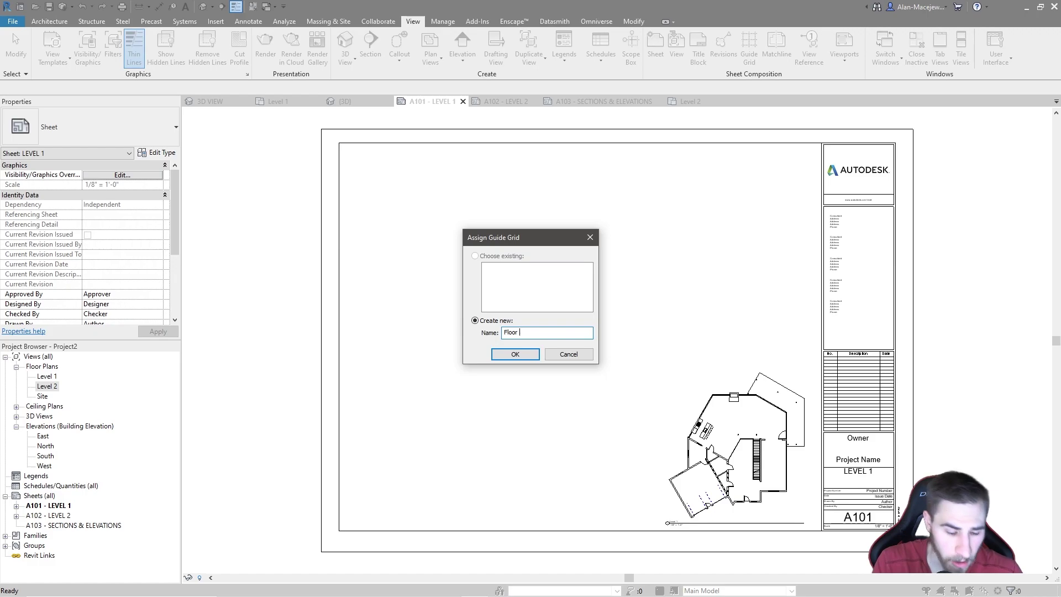
{"action": "type", "text": "Pla"}
{"action": "key", "text": "BackSpace"}
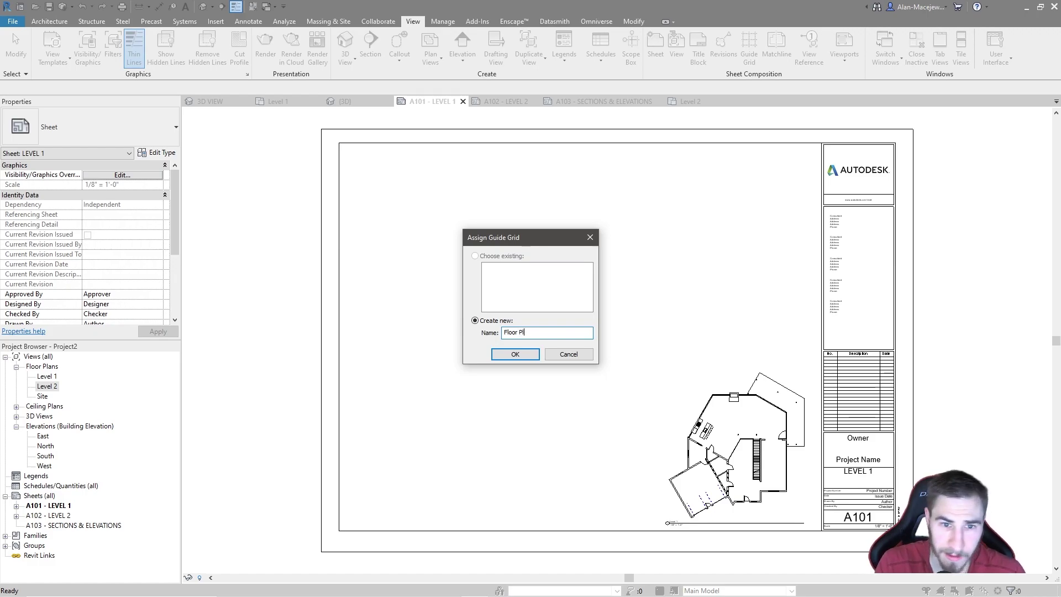
{"action": "key", "text": "BackSpace"}
{"action": "key", "text": "BackSpace"}
{"action": "key", "text": "BackSpace"}
{"action": "type", "text": "Planm"}
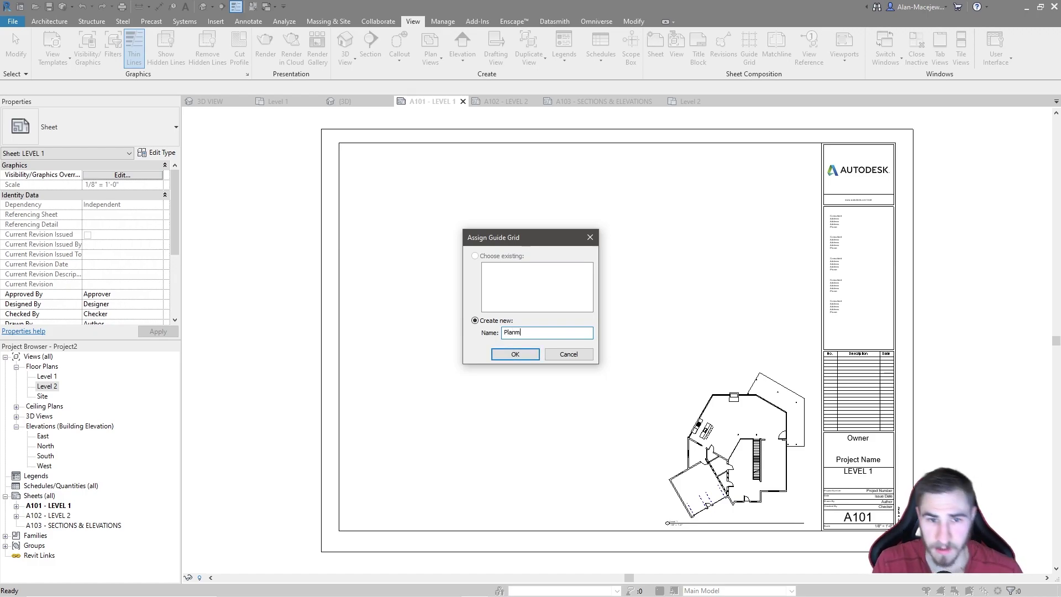
{"action": "left_click", "coordinate": [528, 357]}
{"action": "scroll", "coordinate": [98, 240], "scroll_direction": "down", "scroll_amount": 4}
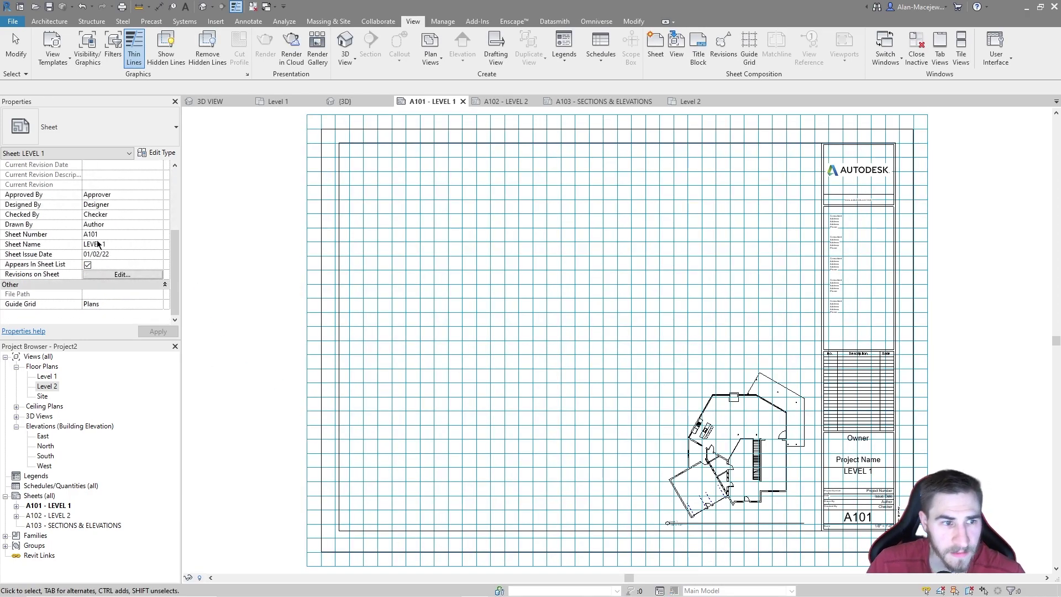
Step: Set the guide spacing of the Plans guide grid on sheet A101 to 12"
{"action": "left_click", "coordinate": [307, 383]}
{"action": "left_click", "coordinate": [136, 175]}
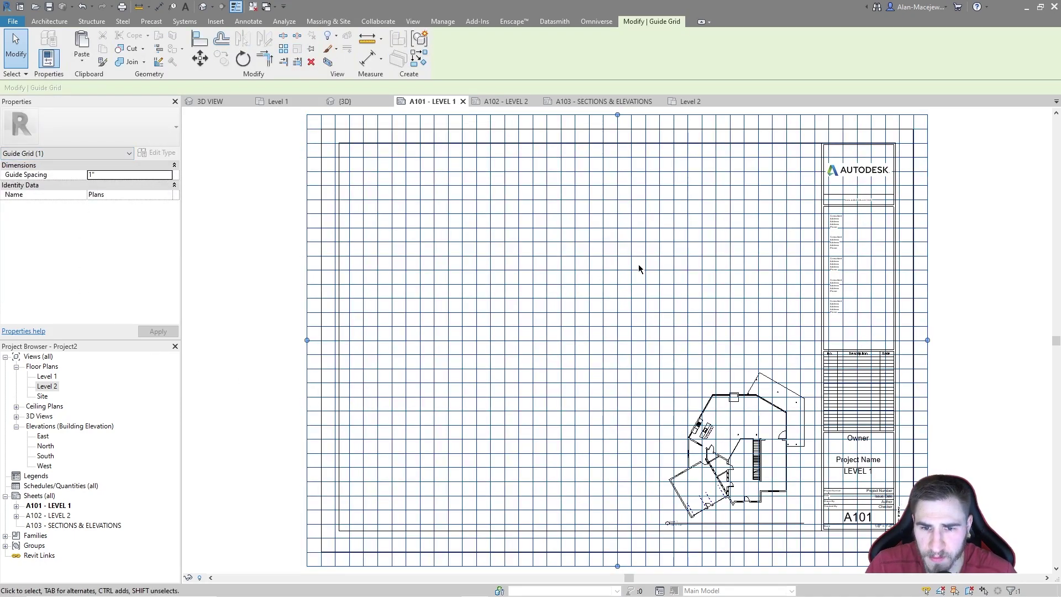
{"action": "scroll", "coordinate": [764, 444], "scroll_direction": "up", "scroll_amount": 2}
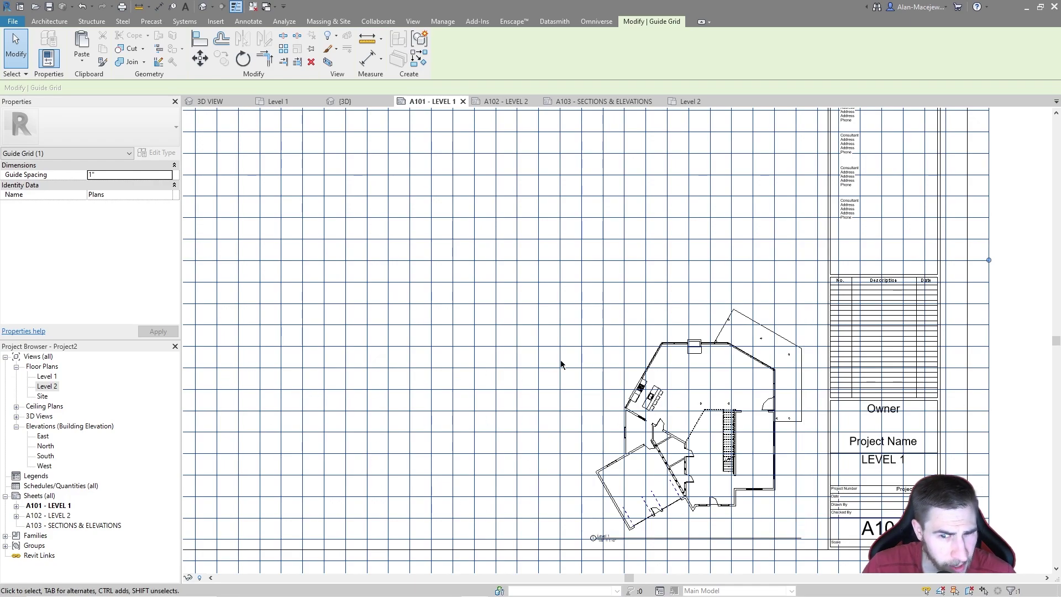
{"action": "scroll", "coordinate": [536, 368], "scroll_direction": "down", "scroll_amount": 1}
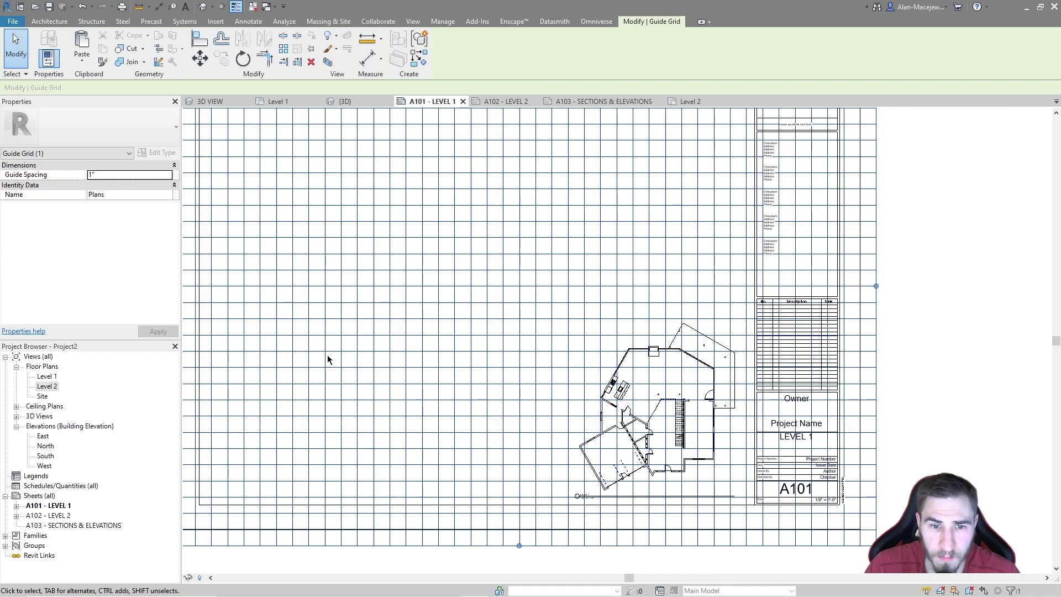
{"action": "scroll", "coordinate": [518, 368], "scroll_direction": "up", "scroll_amount": 3}
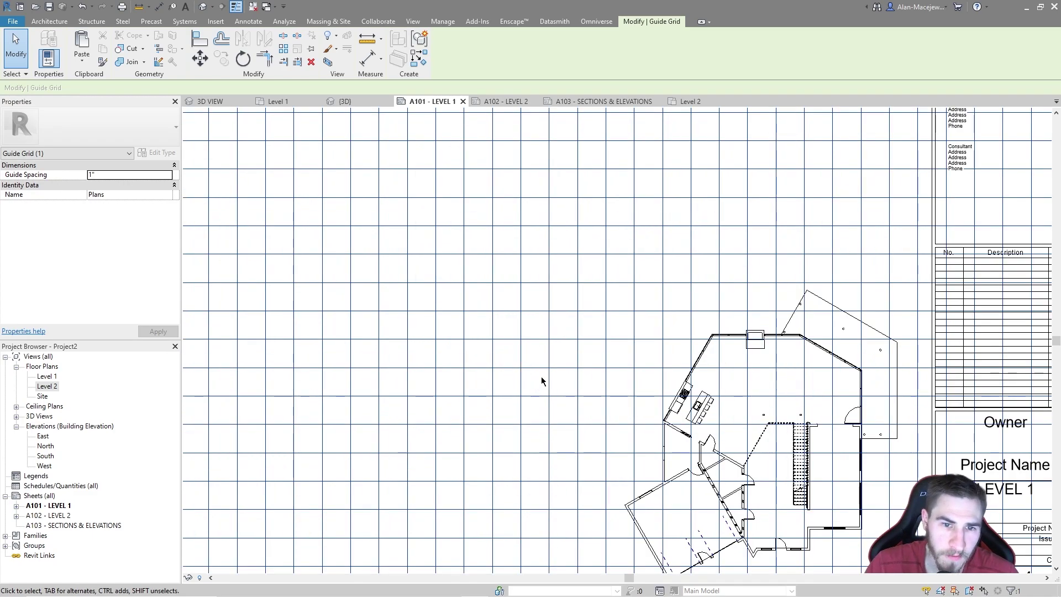
{"action": "scroll", "coordinate": [525, 354], "scroll_direction": "down", "scroll_amount": 4}
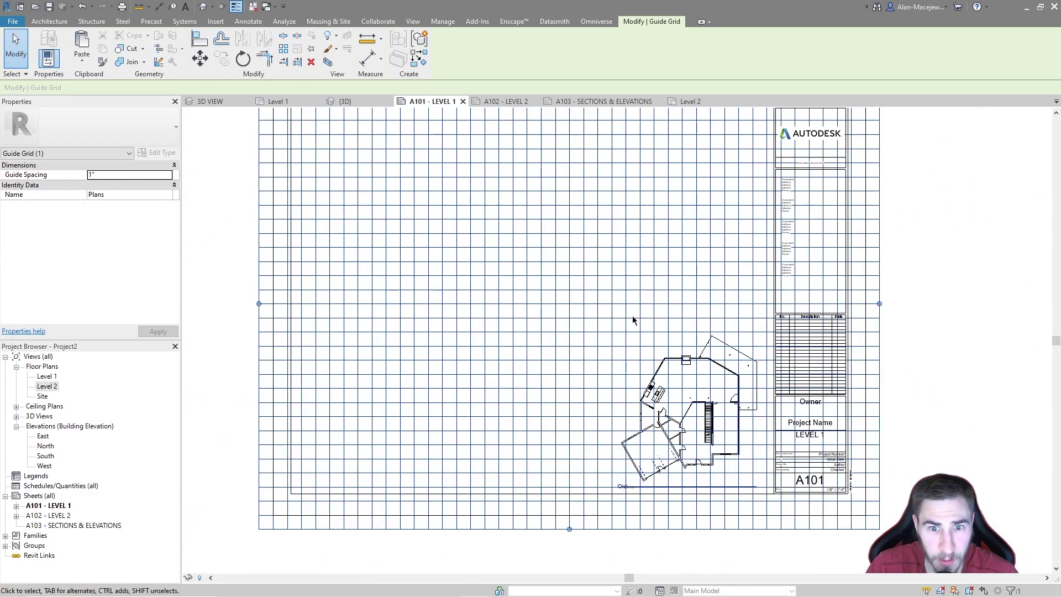
{"action": "left_click", "coordinate": [125, 175]}
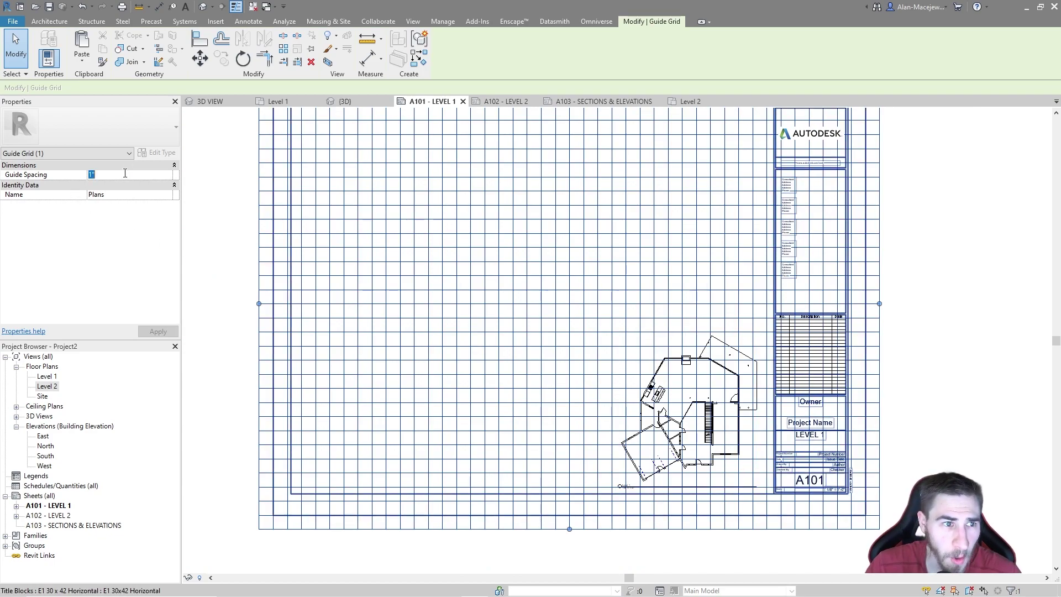
{"action": "type", "text": "1\""}
{"action": "key", "text": "Return"}
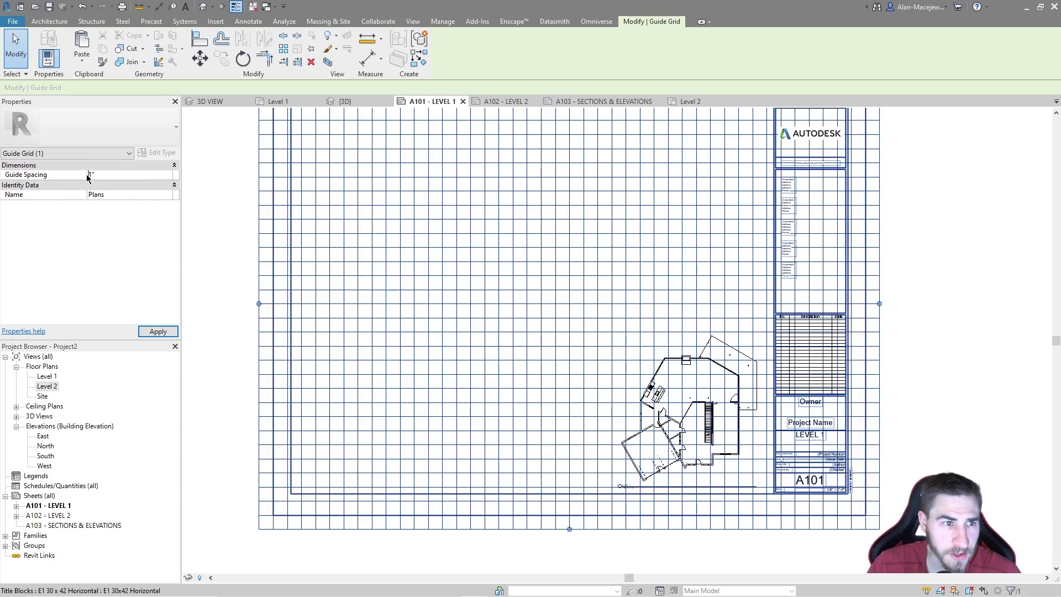
{"action": "left_click", "coordinate": [99, 172]}
{"action": "type", "text": "12\""}
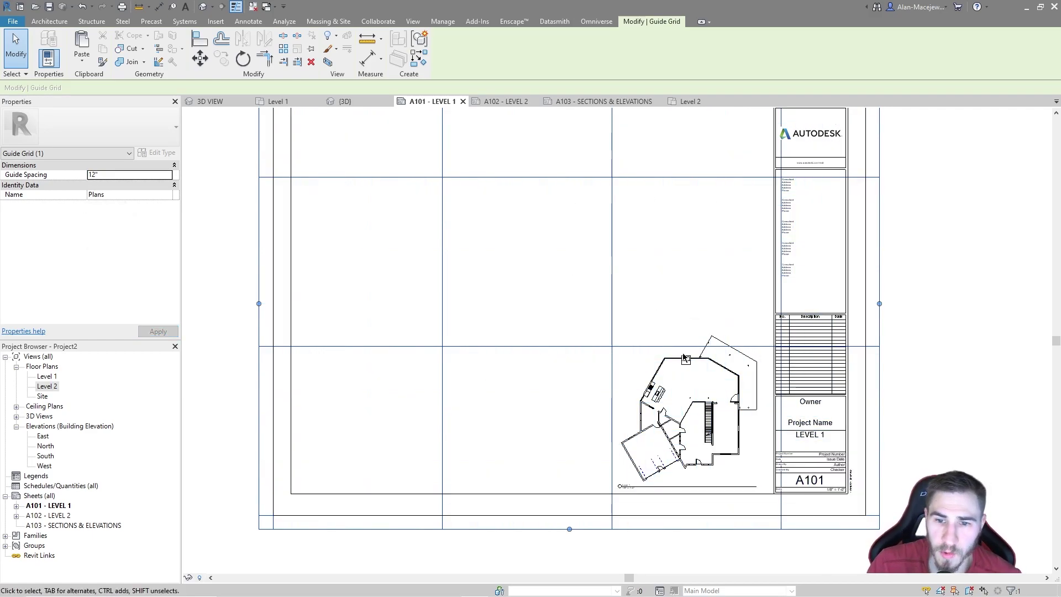
{"action": "scroll", "coordinate": [785, 486], "scroll_direction": "up", "scroll_amount": 1}
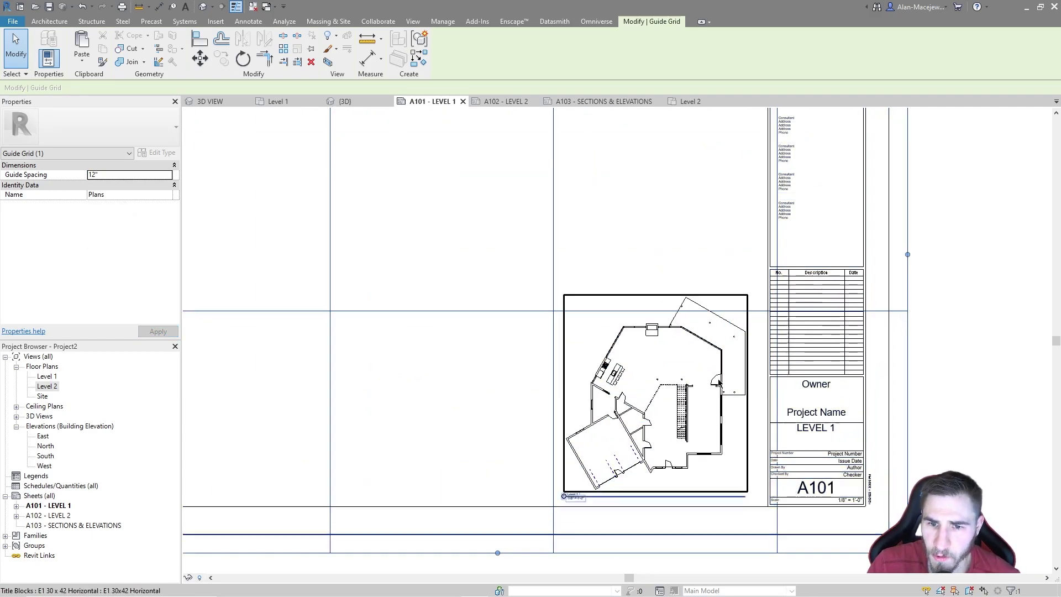
{"action": "scroll", "coordinate": [719, 393], "scroll_direction": "up", "scroll_amount": 1}
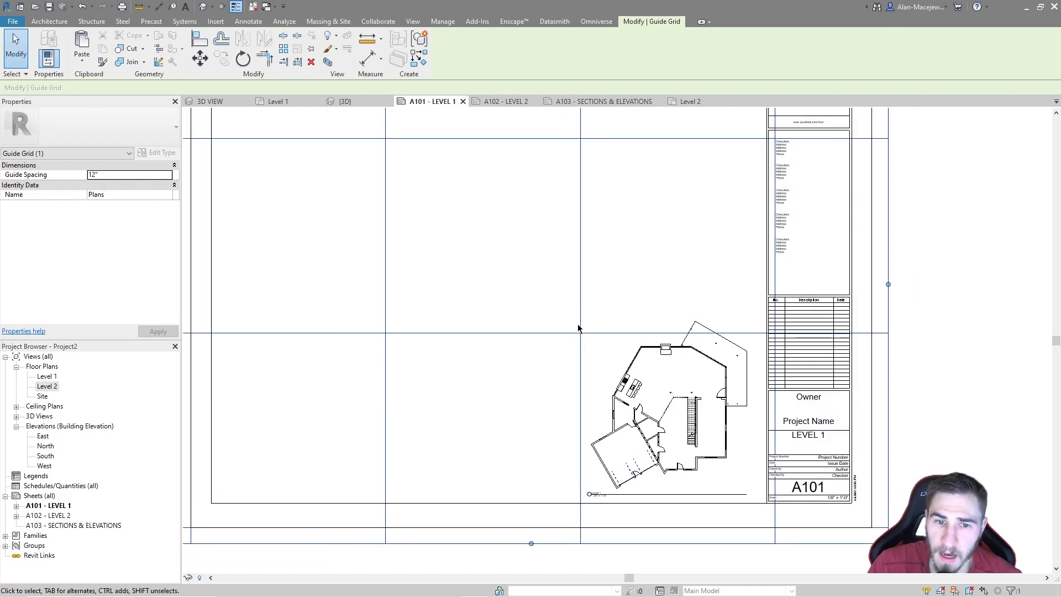
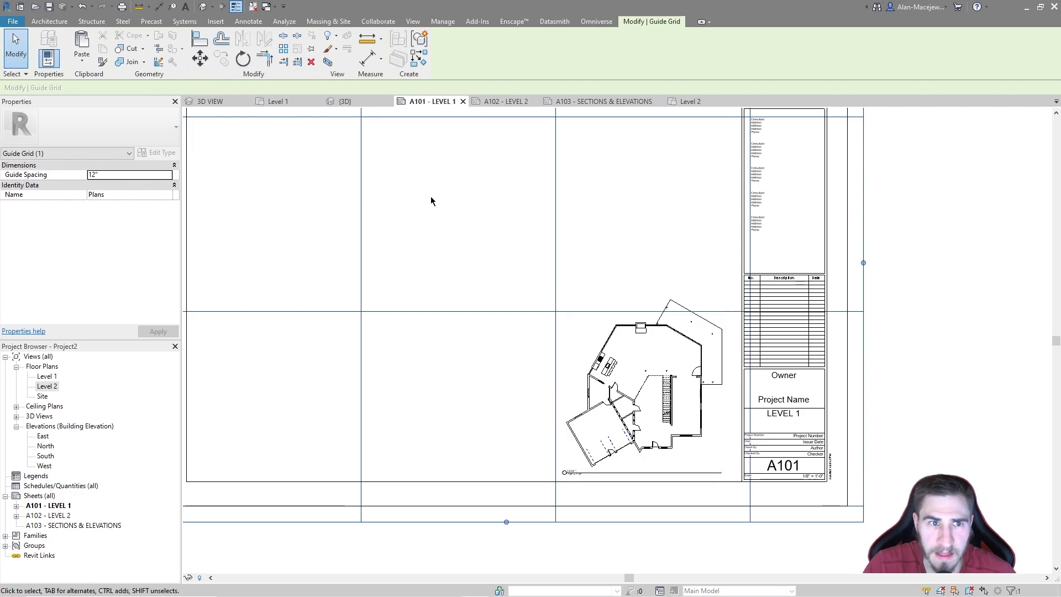
Step: Open the Level 1 floor plan and draw a vertical grid line through the angled wing on the building's left side
{"action": "left_click", "coordinate": [44, 378]}
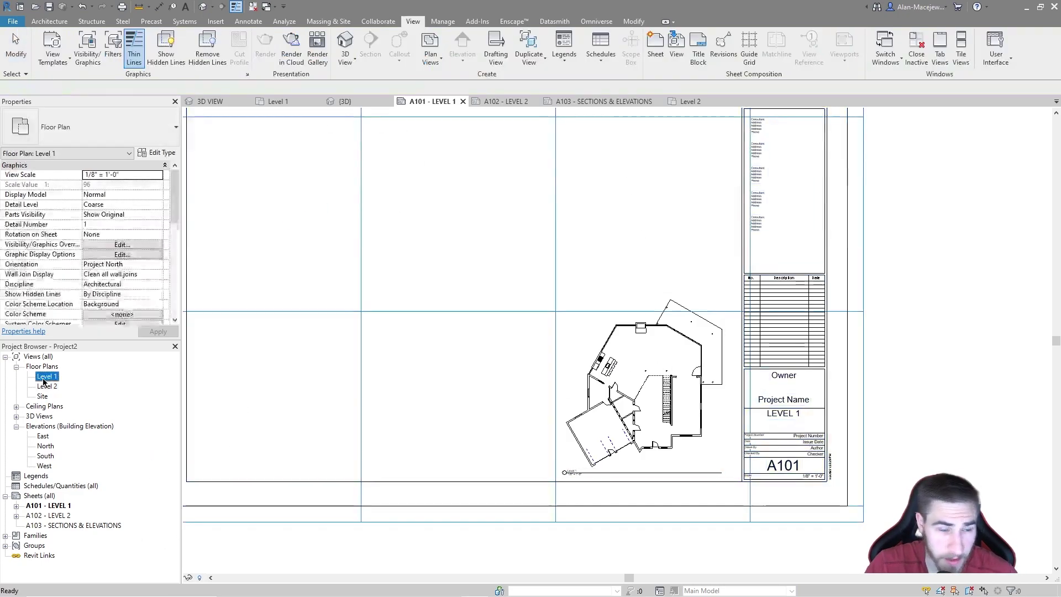
{"action": "double_click", "coordinate": [46, 378]}
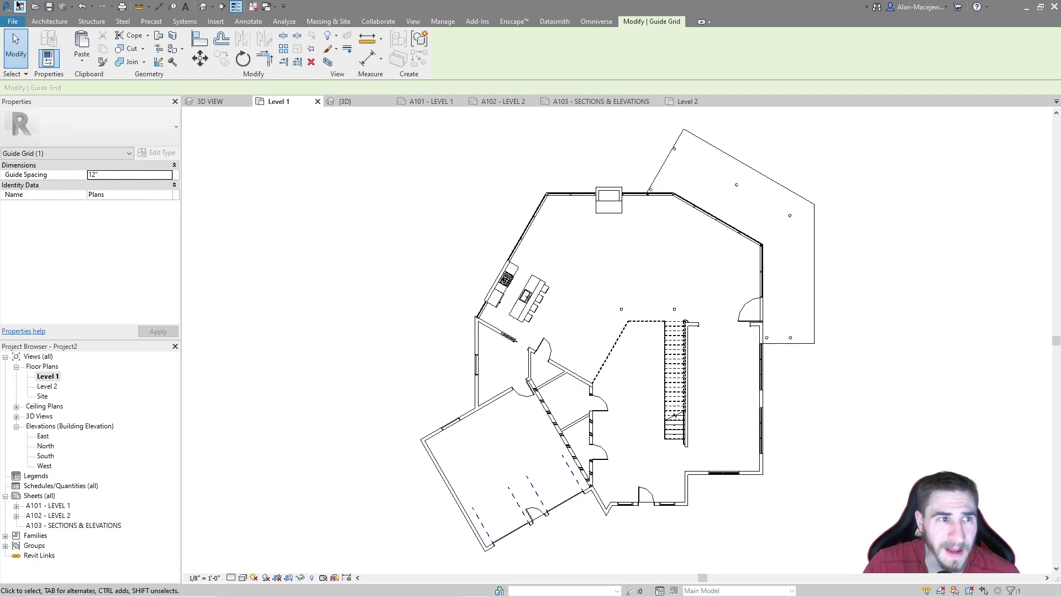
{"action": "left_click", "coordinate": [63, 22]}
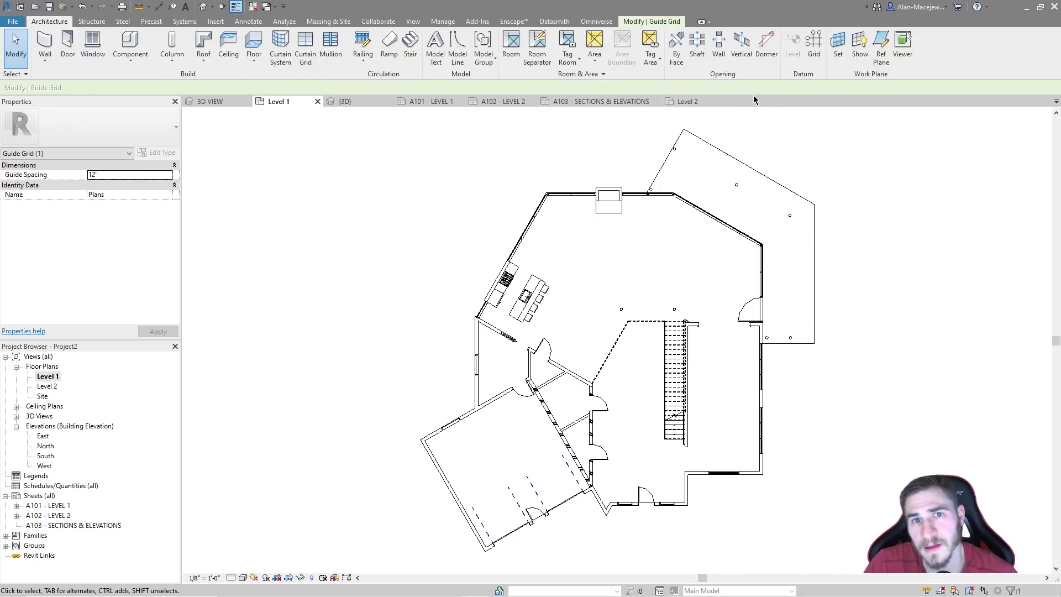
{"action": "left_click", "coordinate": [814, 44]}
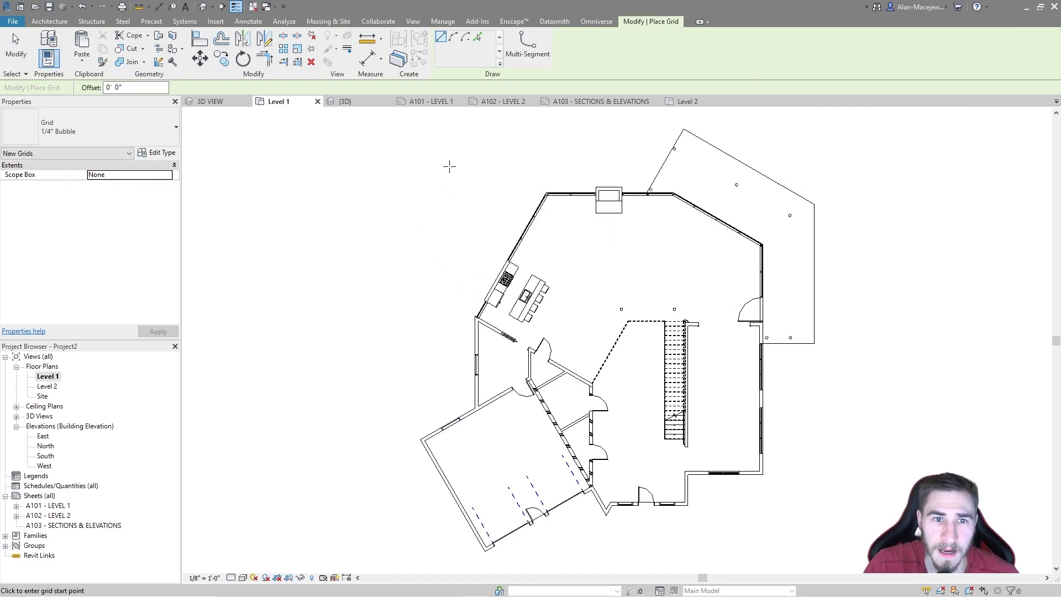
{"action": "left_click", "coordinate": [674, 193]}
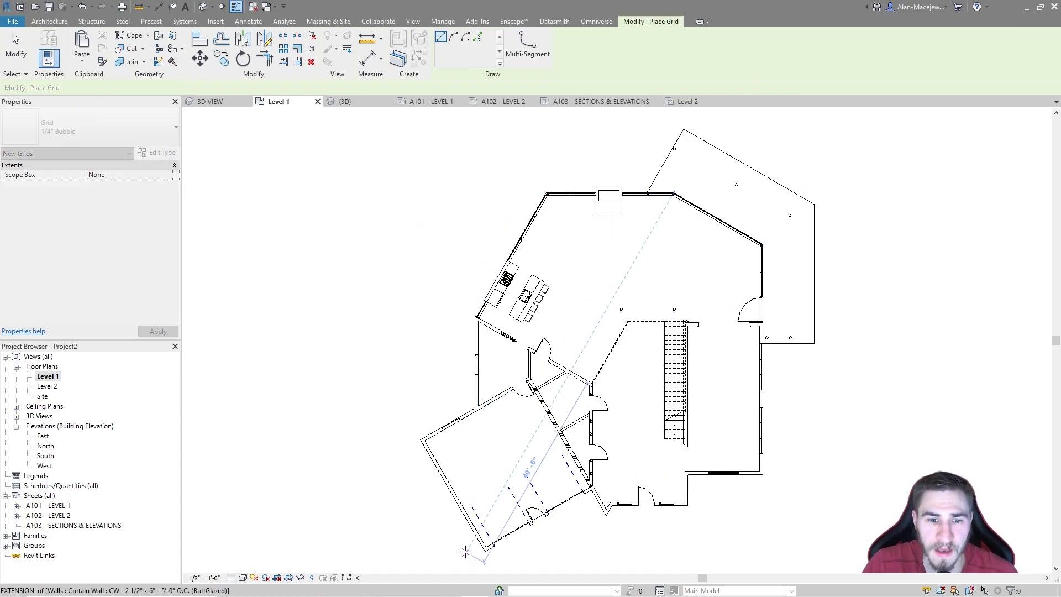
{"action": "key", "text": "Escape"}
{"action": "left_click", "coordinate": [444, 531]}
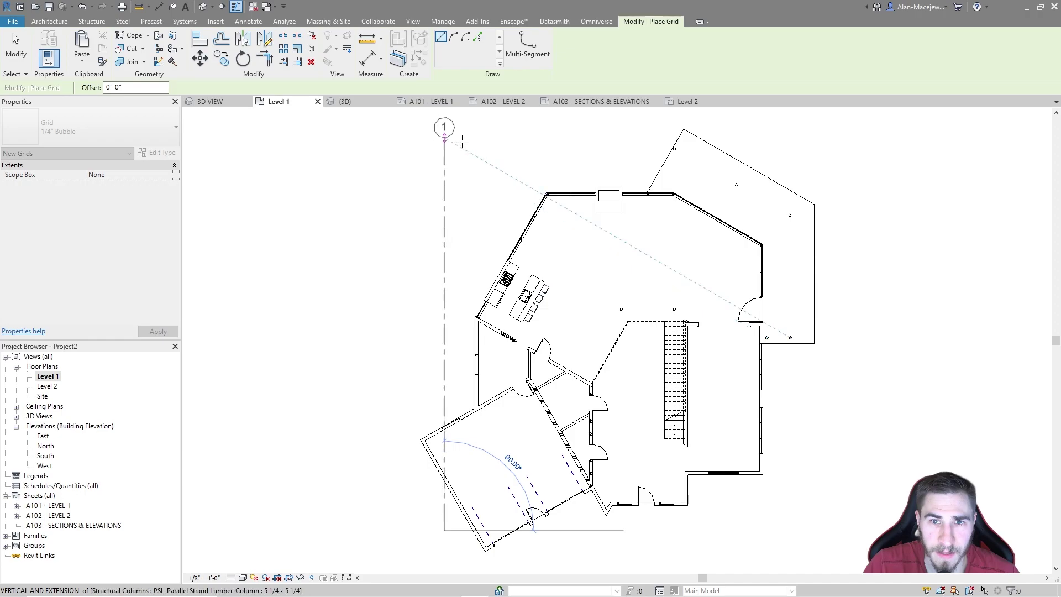
{"action": "scroll", "coordinate": [491, 230], "scroll_direction": "down", "scroll_amount": 1}
{"action": "left_click", "coordinate": [475, 160]}
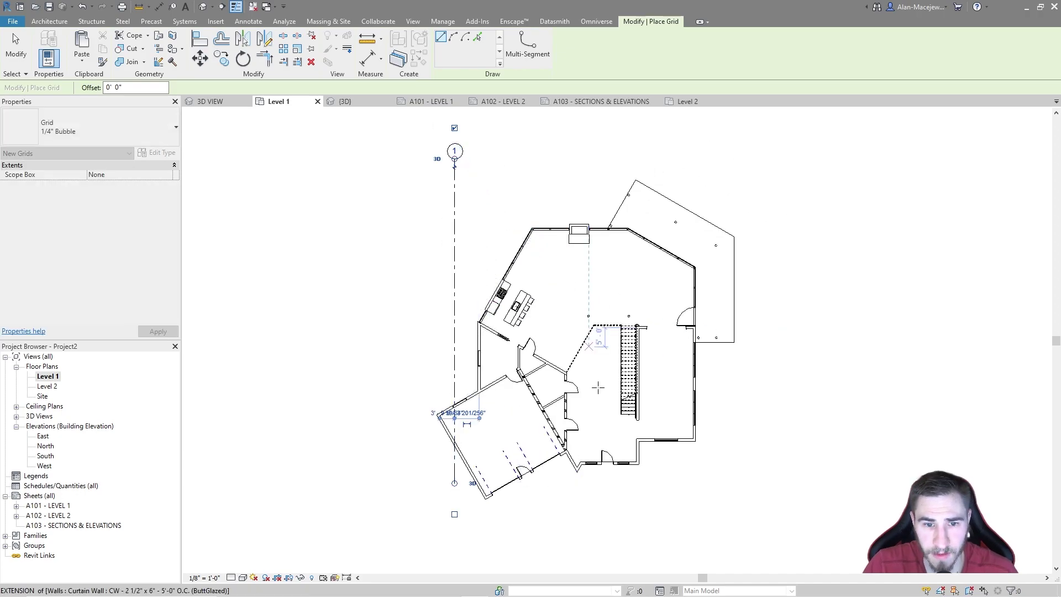
{"action": "left_click", "coordinate": [12, 33]}
Step: Copy grid line 1 four times to the right across the Level 1 plan with the Multiple option, spacing the copies 20' apart
{"action": "left_click", "coordinate": [454, 223]}
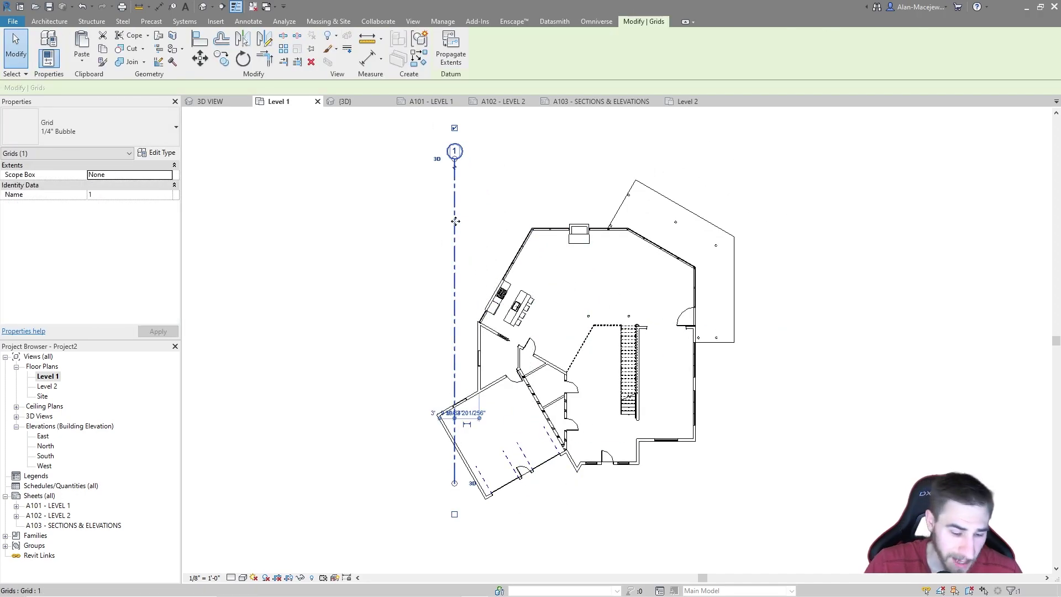
{"action": "key", "text": "c"}
{"action": "left_click", "coordinate": [455, 178]}
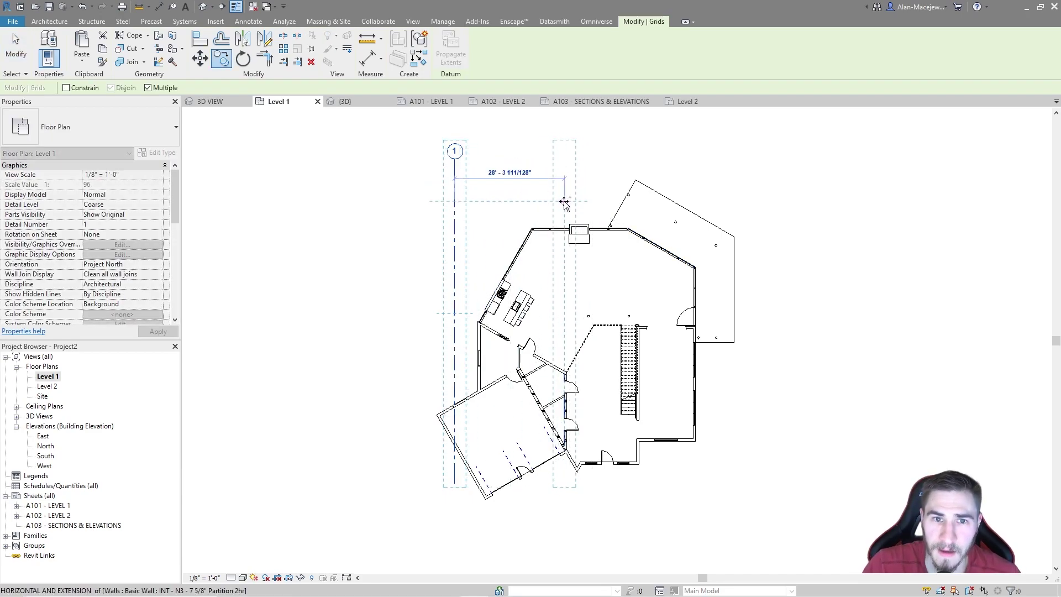
{"action": "left_click", "coordinate": [532, 202]}
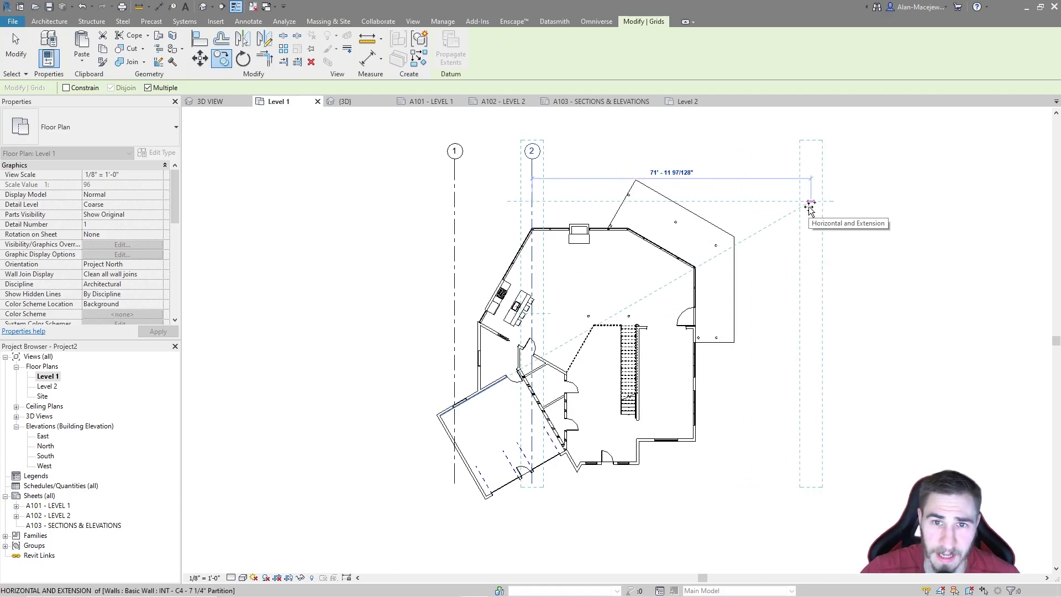
{"action": "type", "text": "20"}
{"action": "key", "text": "Return"}
{"action": "type", "text": "20"}
{"action": "key", "text": "Return"}
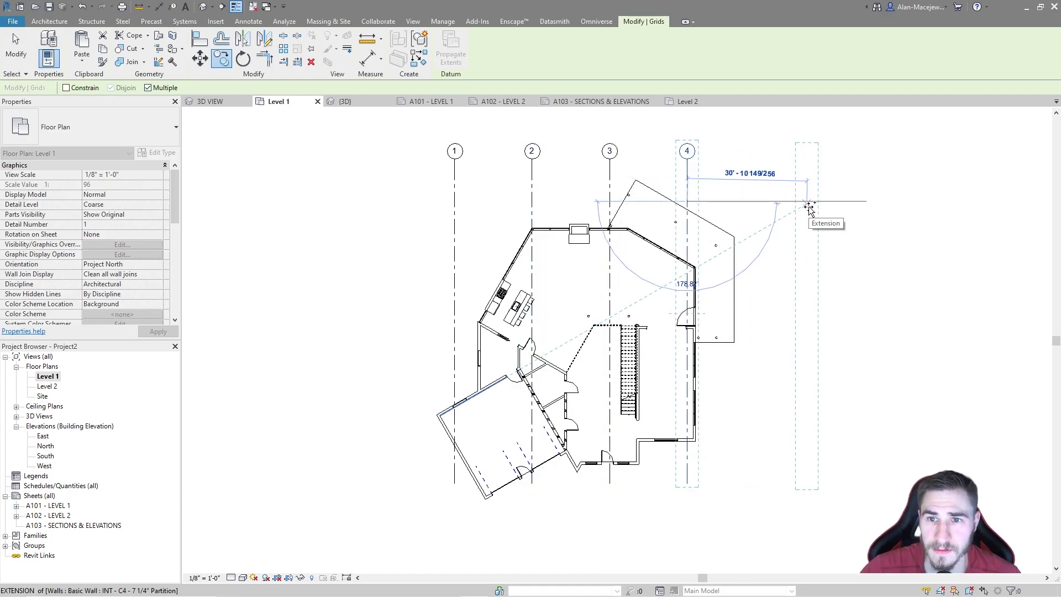
{"action": "type", "text": "20"}
{"action": "key", "text": "Return"}
{"action": "key", "text": "Escape"}
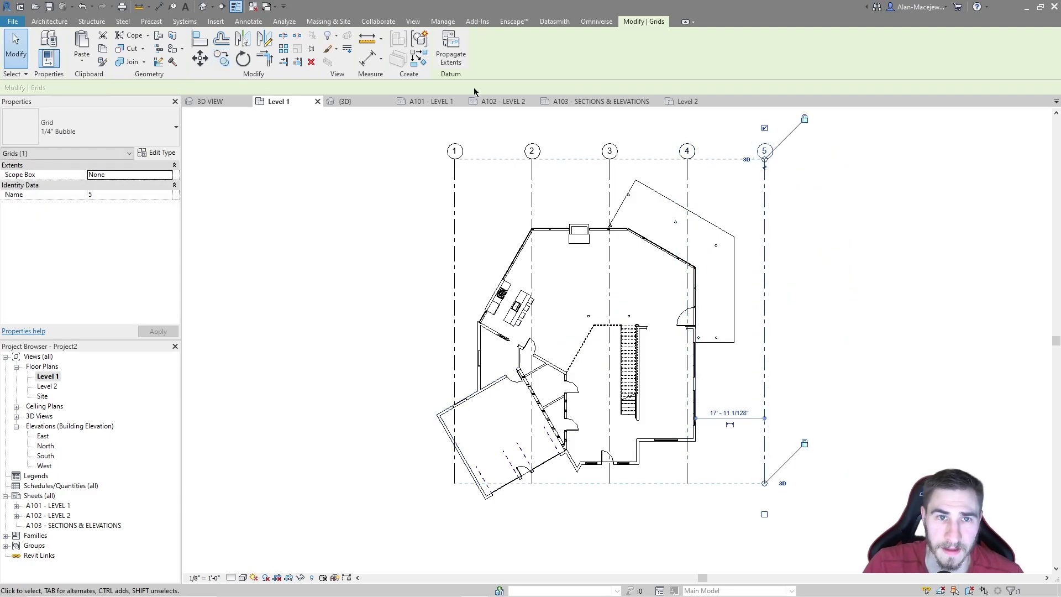
{"action": "key", "text": "Escape"}
Step: Draw a horizontal grid line across the lower edge of the Level 1 plan, crossing vertical grid lines 1 to 5
{"action": "key", "text": "g"}
{"action": "key", "text": "r"}
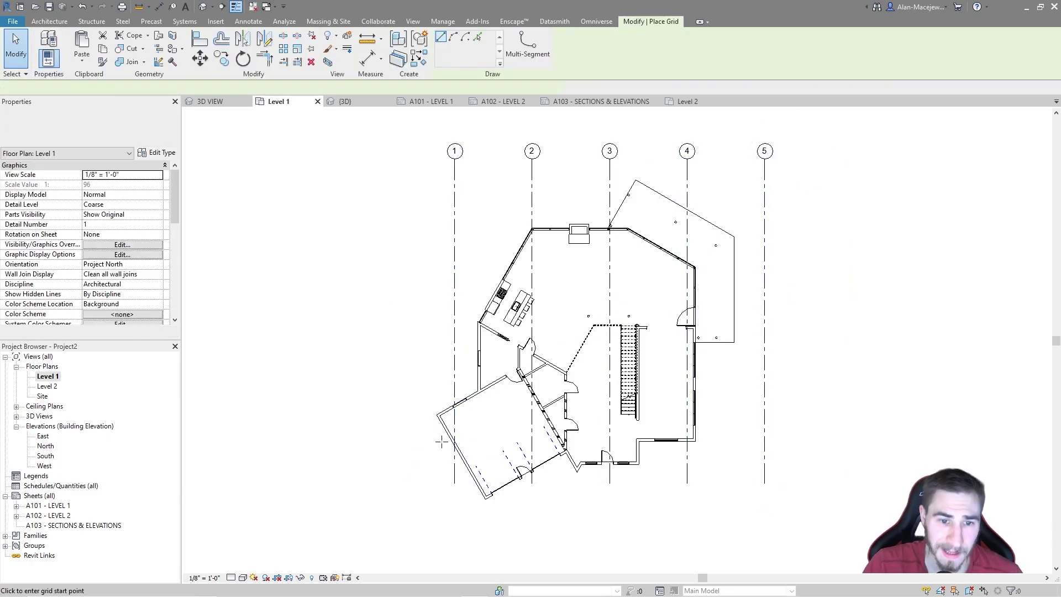
{"action": "left_click", "coordinate": [407, 483]}
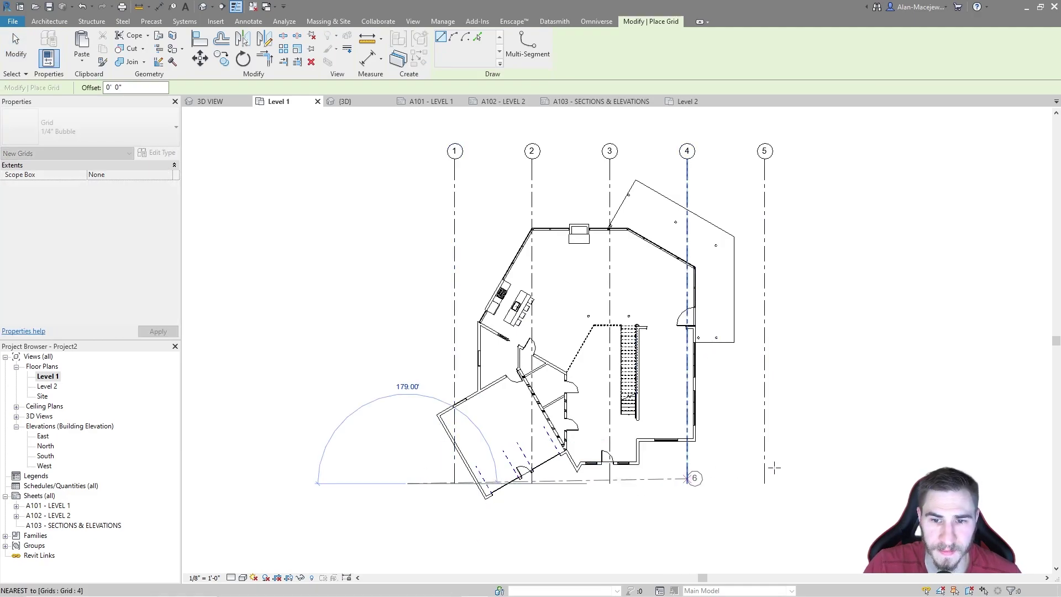
{"action": "left_click", "coordinate": [784, 483]}
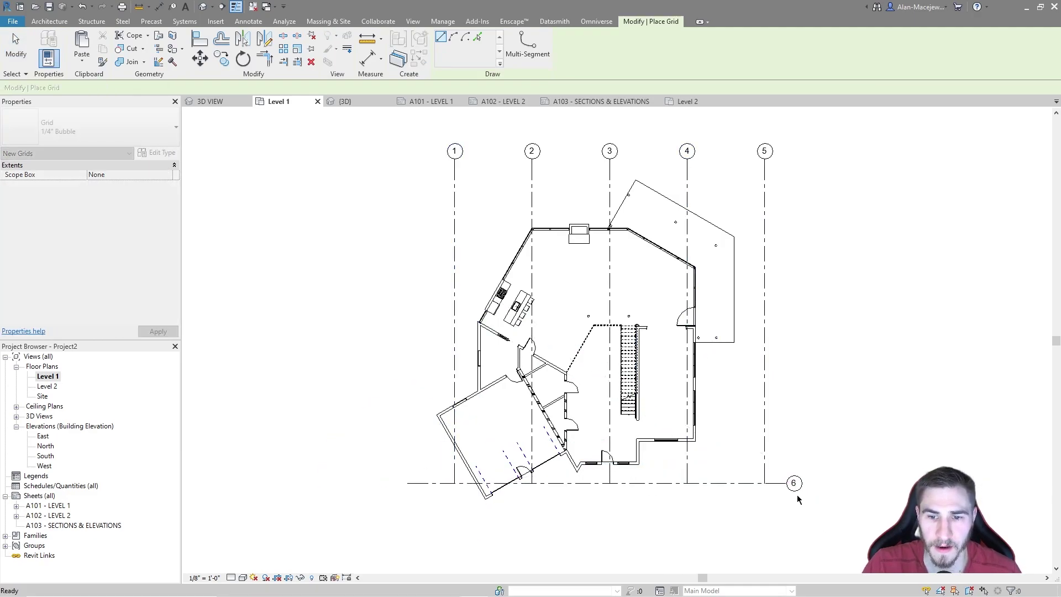
{"action": "key", "text": "Escape"}
{"action": "key", "text": "Escape"}
Step: Rename the new horizontal grid line as A
{"action": "left_click", "coordinate": [793, 483]}
{"action": "left_click", "coordinate": [793, 483]}
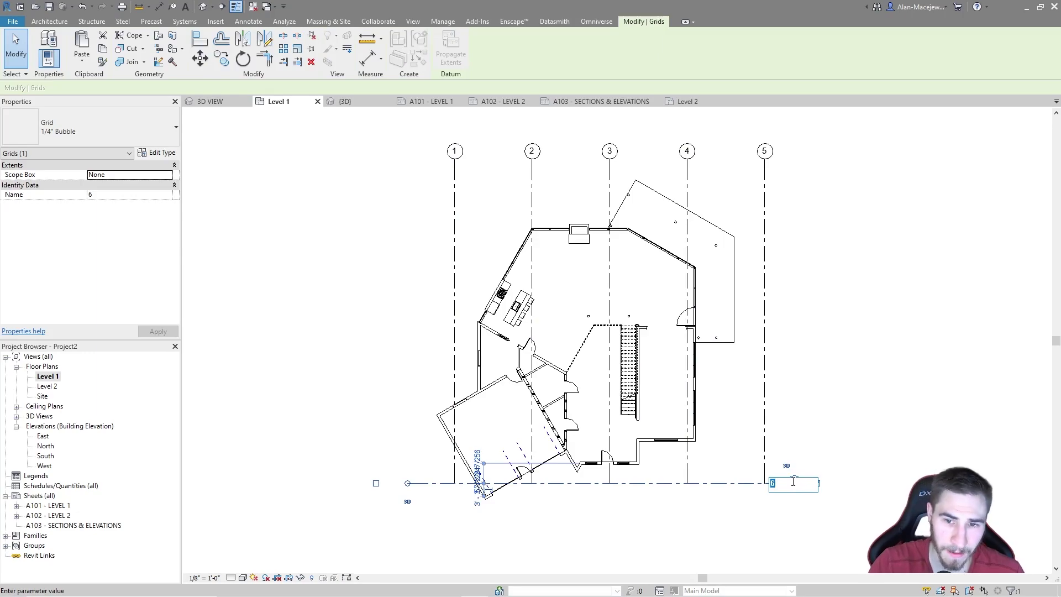
{"action": "type", "text": "A"}
{"action": "key", "text": "Return"}
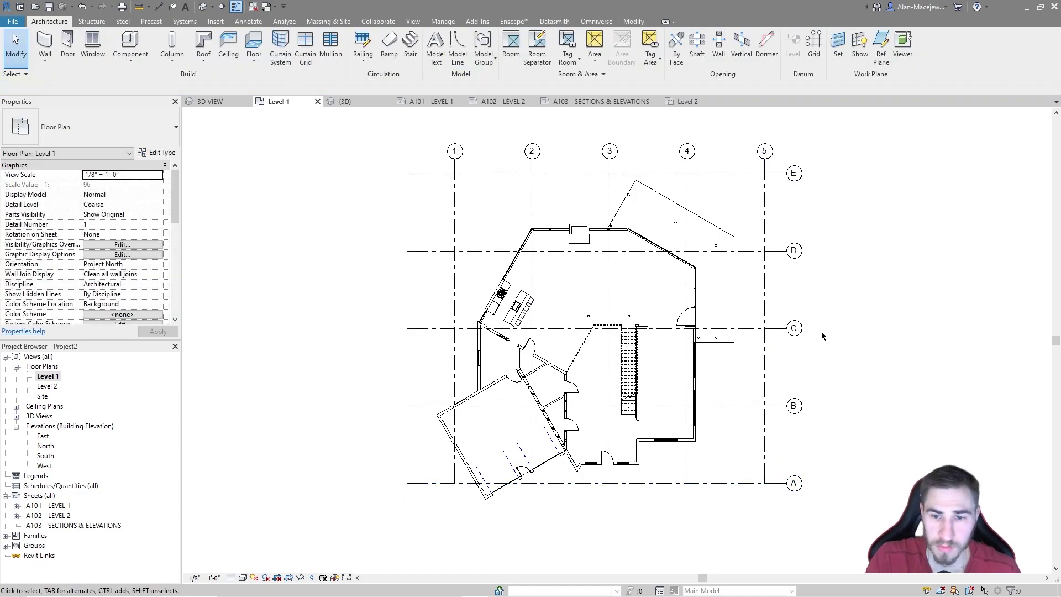
Step: Extend the lower ends of vertical grid lines 1 to 5 past horizontal grid line A
{"action": "left_click", "coordinate": [608, 484]}
{"action": "left_click_drag", "start_coordinate": [610, 485], "coordinate": [613, 511]}
{"action": "left_click", "coordinate": [1011, 476]}
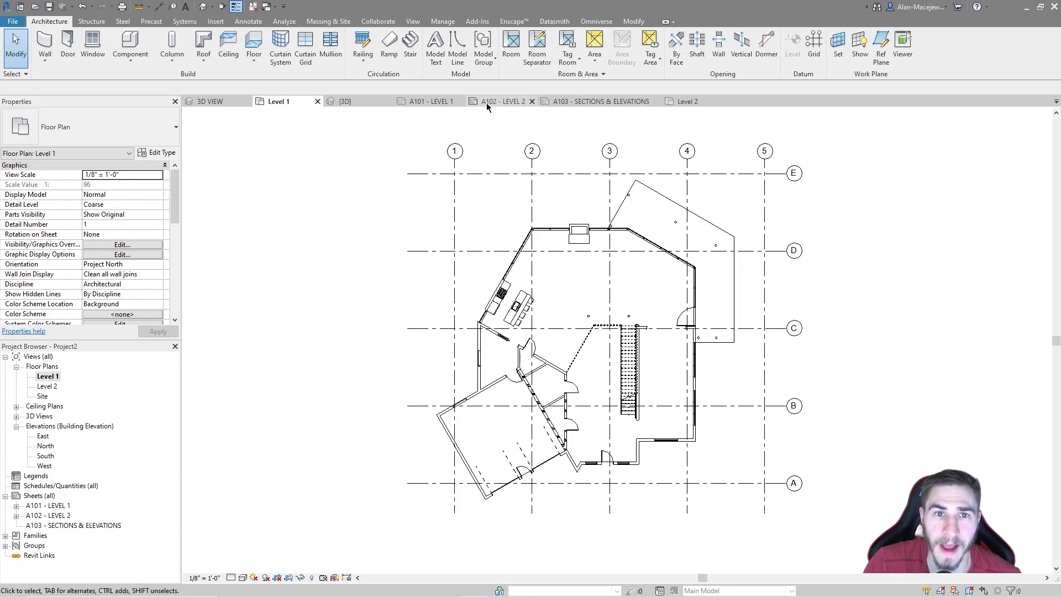
Step: Open sheet A101 and examine how the Level 1 viewport's grid lines sit relative to the Plans guide grid and title block
{"action": "left_click", "coordinate": [437, 102]}
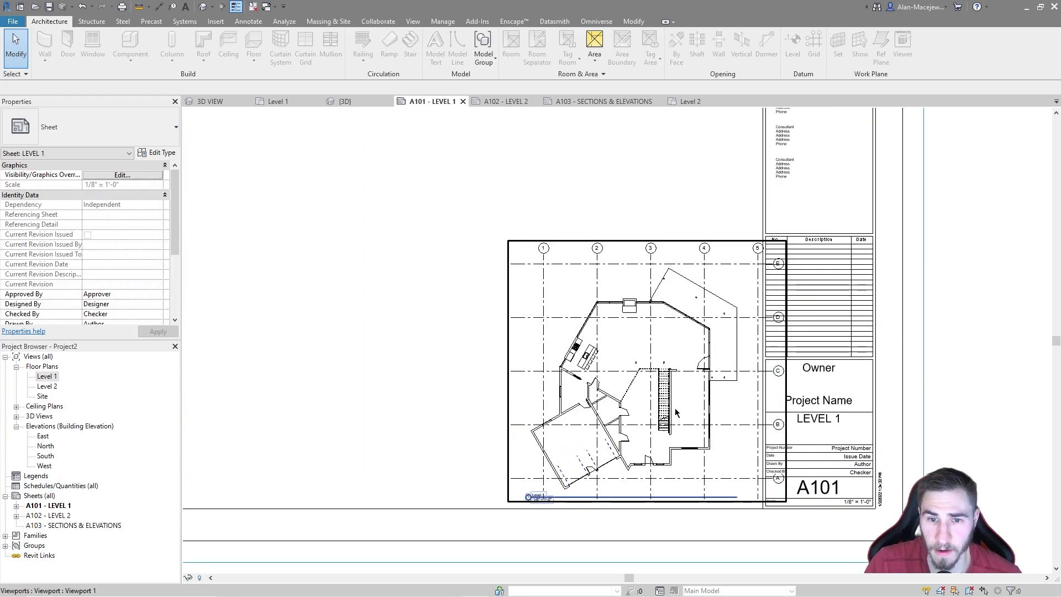
{"action": "scroll", "coordinate": [676, 418], "scroll_direction": "down", "scroll_amount": 2}
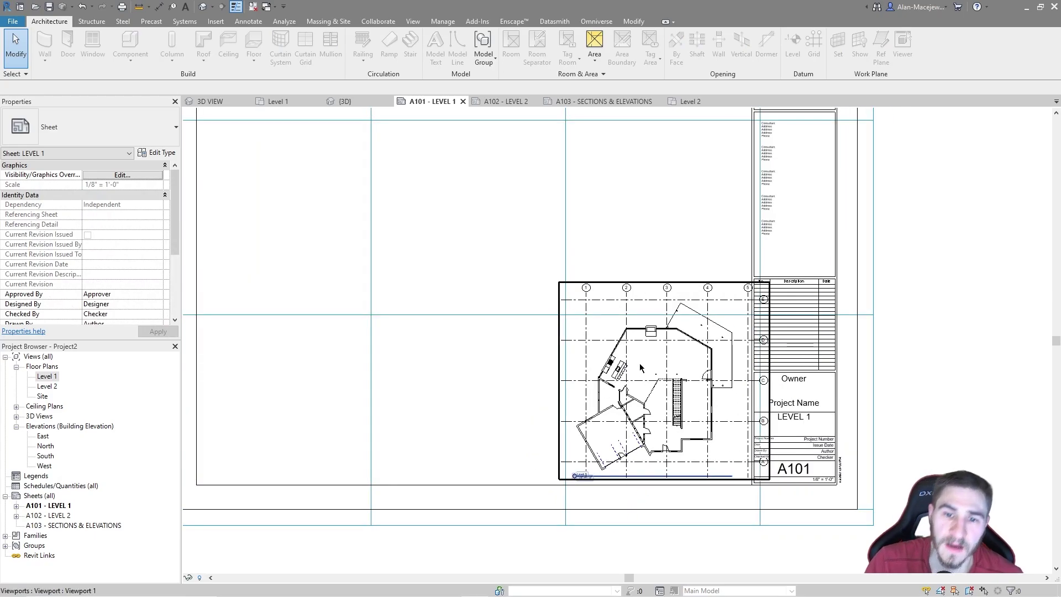
{"action": "left_click", "coordinate": [697, 411]}
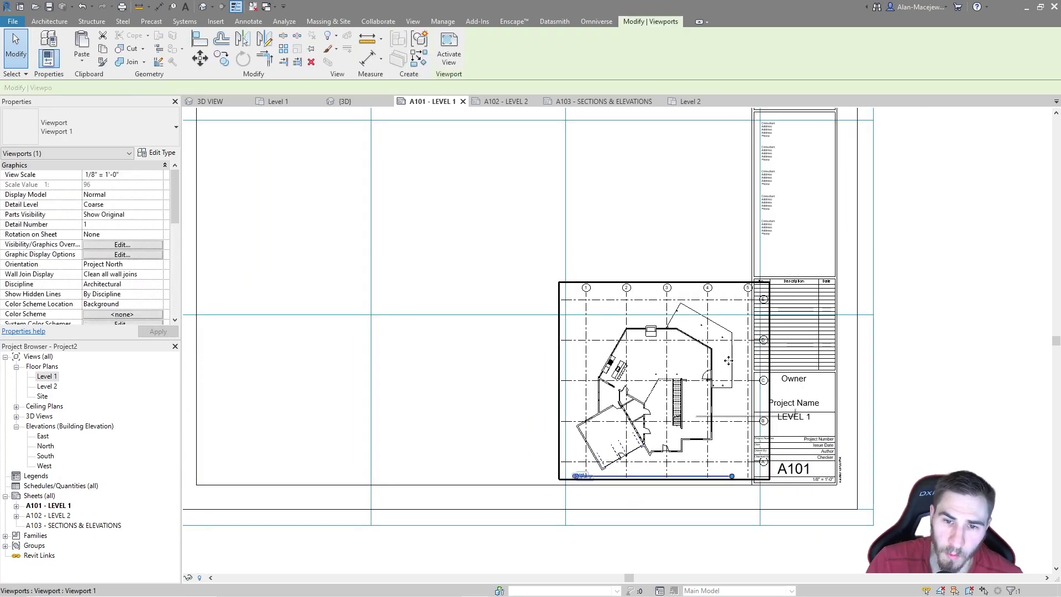
{"action": "scroll", "coordinate": [767, 296], "scroll_direction": "up", "scroll_amount": 1}
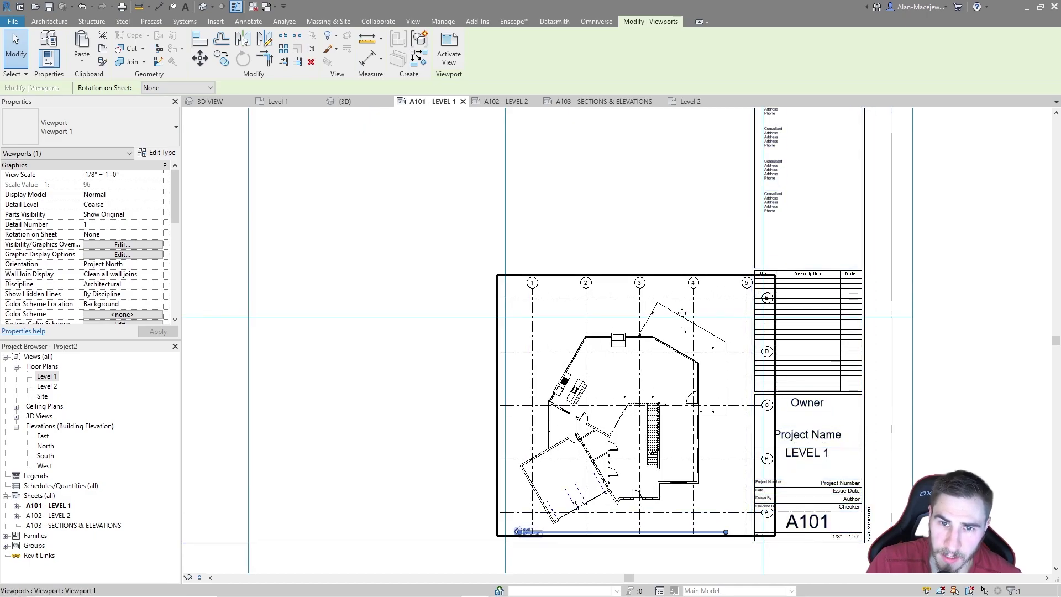
{"action": "scroll", "coordinate": [654, 372], "scroll_direction": "down", "scroll_amount": 1}
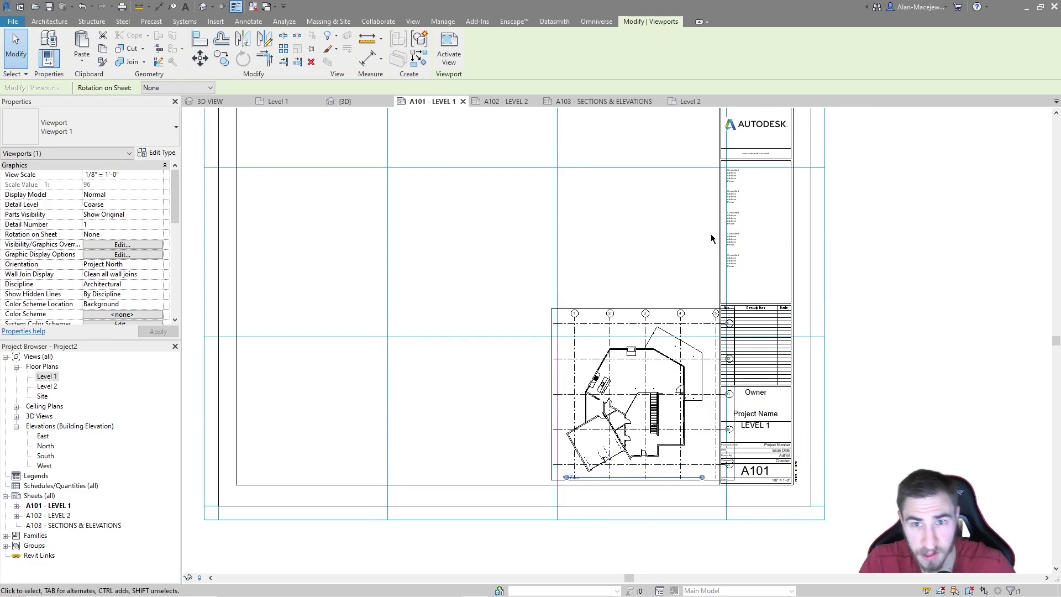
{"action": "left_click", "coordinate": [476, 173]}
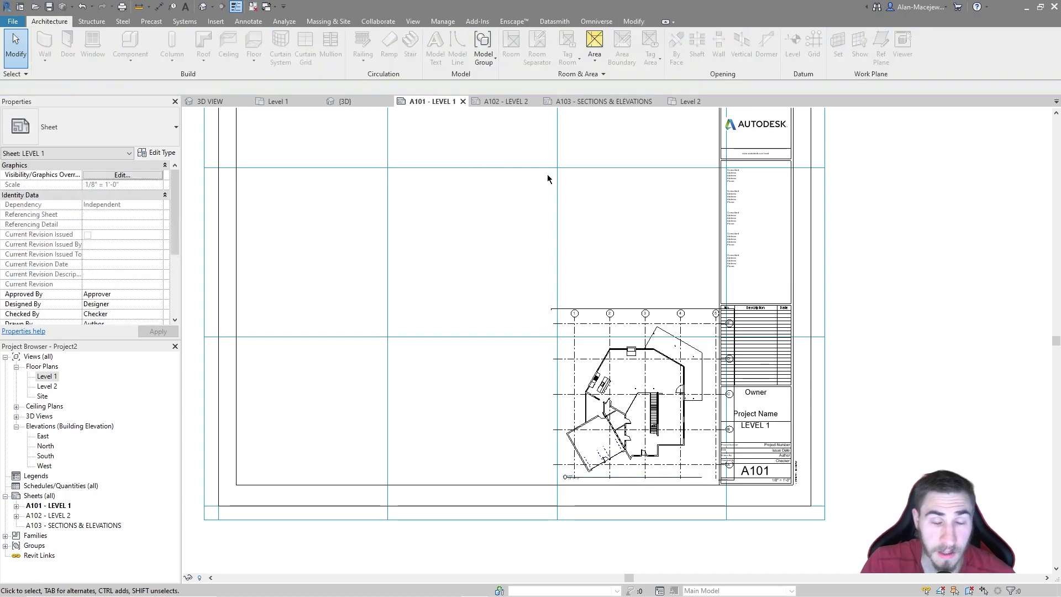
{"action": "scroll", "coordinate": [719, 321], "scroll_direction": "up", "scroll_amount": 4}
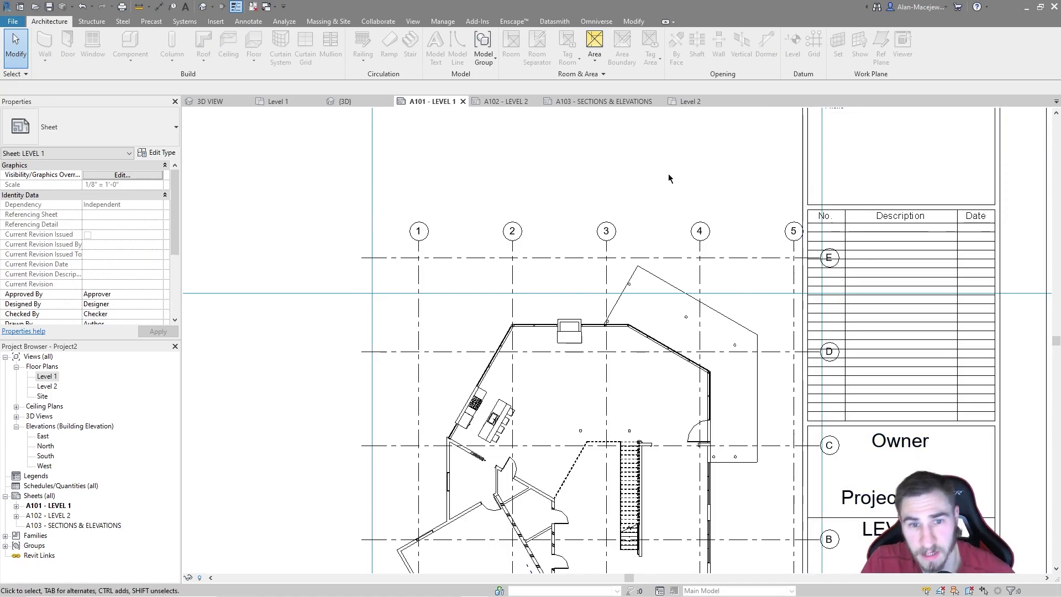
{"action": "scroll", "coordinate": [670, 173], "scroll_direction": "down", "scroll_amount": 2}
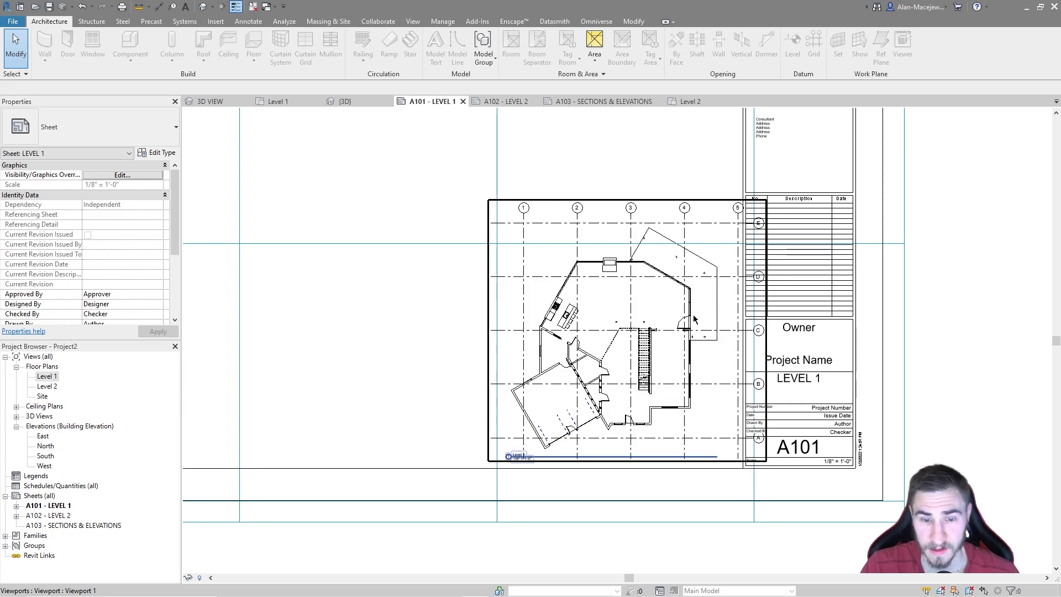
Step: Move the Level 1 viewport on sheet A101 away from the title block into the open area of the sheet
{"action": "left_click", "coordinate": [660, 379]}
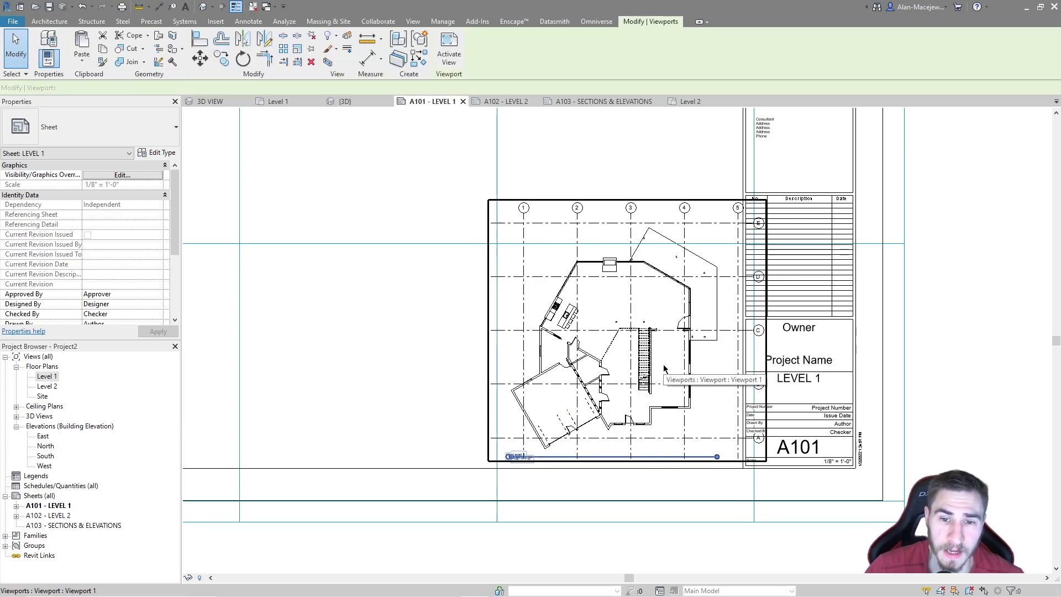
{"action": "scroll", "coordinate": [663, 365], "scroll_direction": "down", "scroll_amount": 2}
{"action": "left_click_drag", "start_coordinate": [584, 354], "coordinate": [453, 328]}
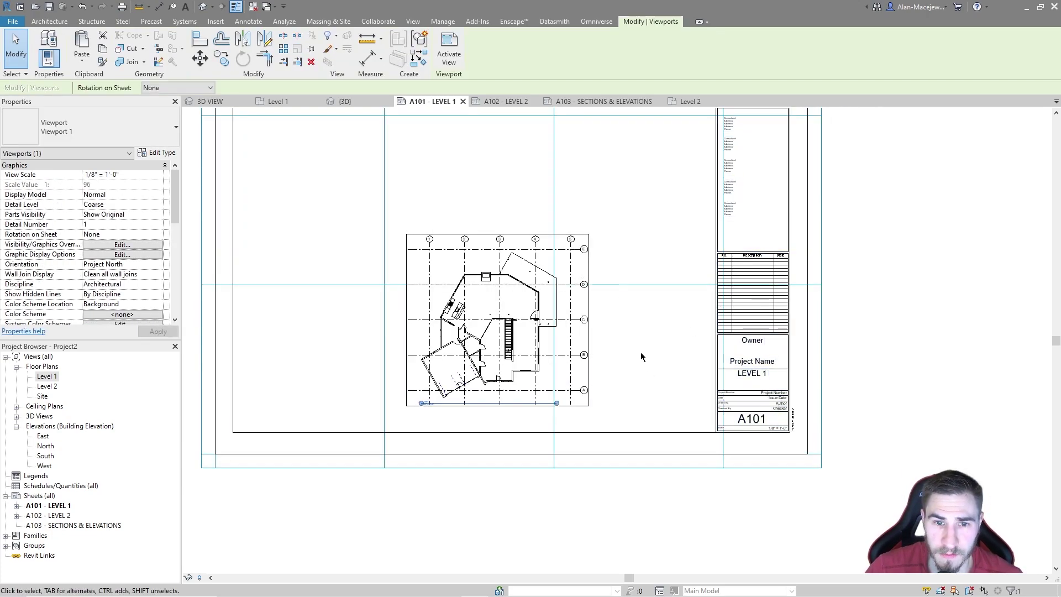
{"action": "scroll", "coordinate": [641, 352], "scroll_direction": "up", "scroll_amount": 2}
{"action": "scroll", "coordinate": [542, 420], "scroll_direction": "up", "scroll_amount": 1}
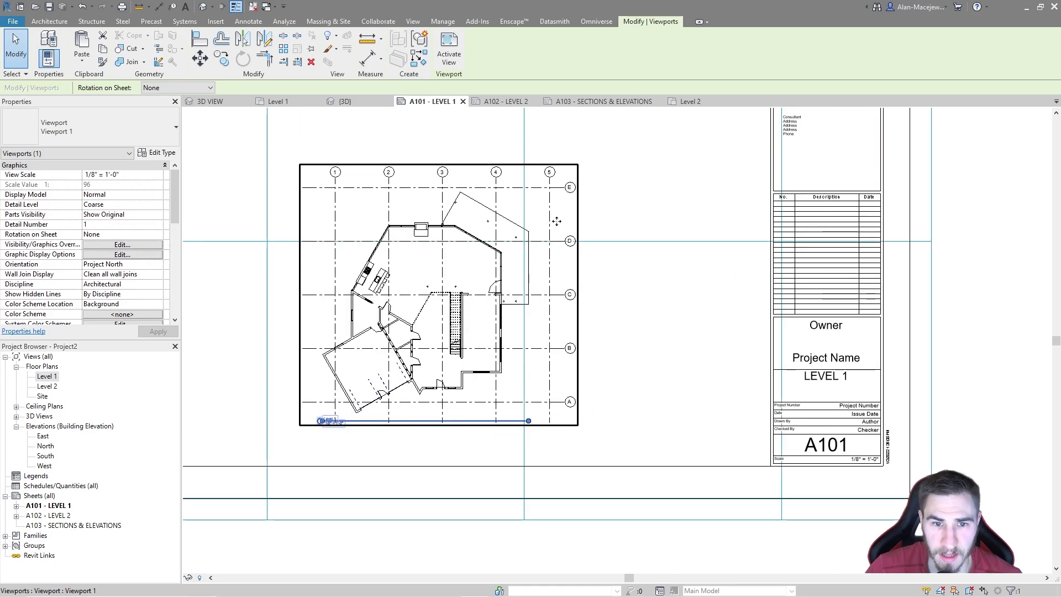
{"action": "scroll", "coordinate": [697, 344], "scroll_direction": "down", "scroll_amount": 2}
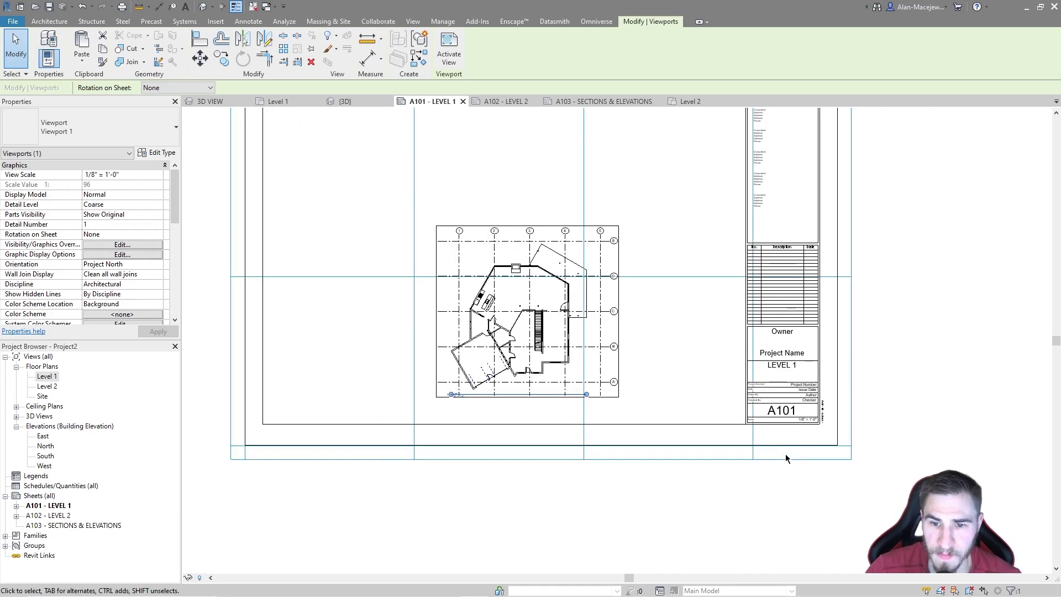
{"action": "left_click", "coordinate": [652, 277]}
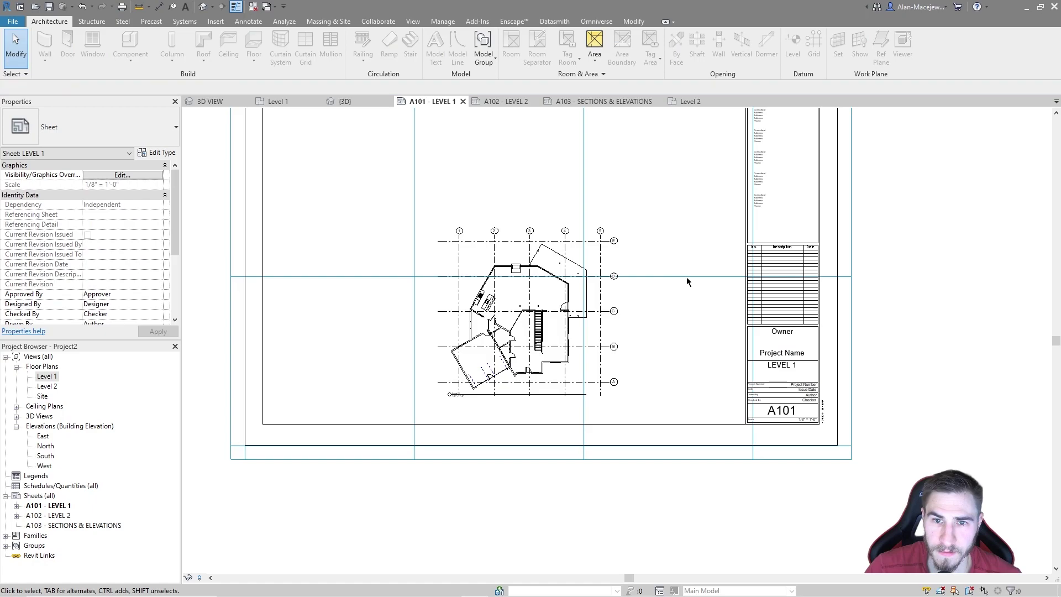
Step: Move the Plans guide grid on sheet A101 so one of its intersections falls just beside the title block near the sheet's lower edge
{"action": "mouse_move", "coordinate": [855, 283]}
{"action": "left_mouse_down"}
{"action": "mouse_move", "coordinate": [871, 315]}
{"action": "mouse_move", "coordinate": [926, 364]}
{"action": "left_mouse_up"}
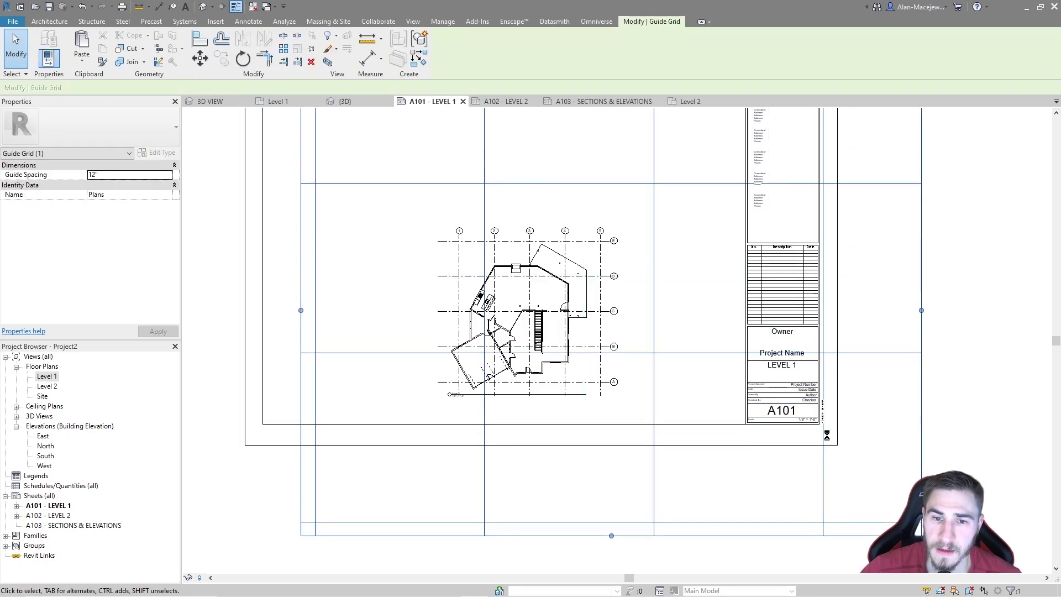
{"action": "key", "text": "Right"}
{"action": "key", "text": "Right"}
{"action": "key", "text": "Down"}
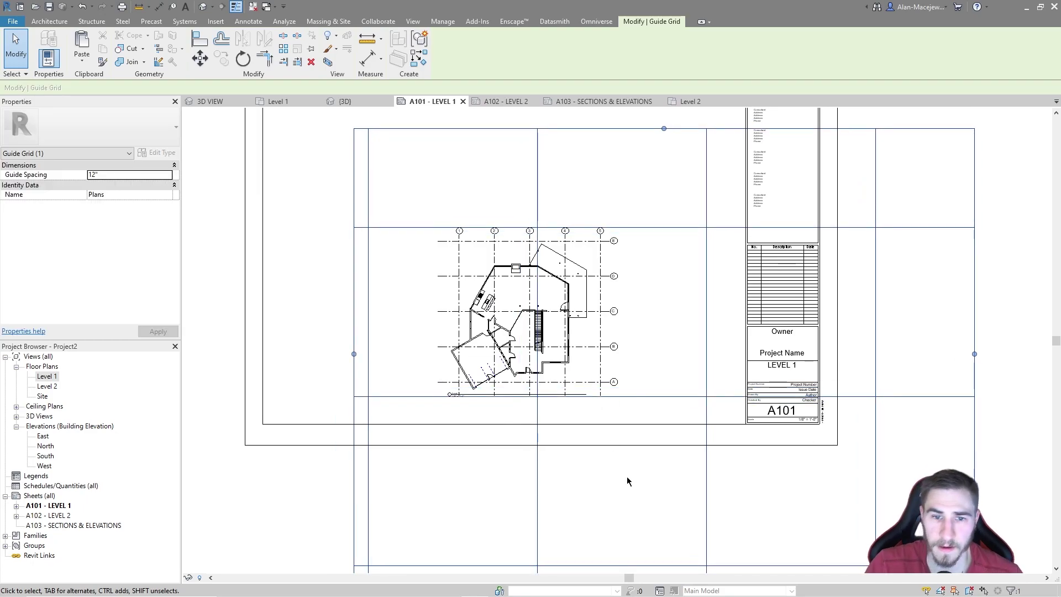
{"action": "scroll", "coordinate": [628, 481], "scroll_direction": "up", "scroll_amount": 3}
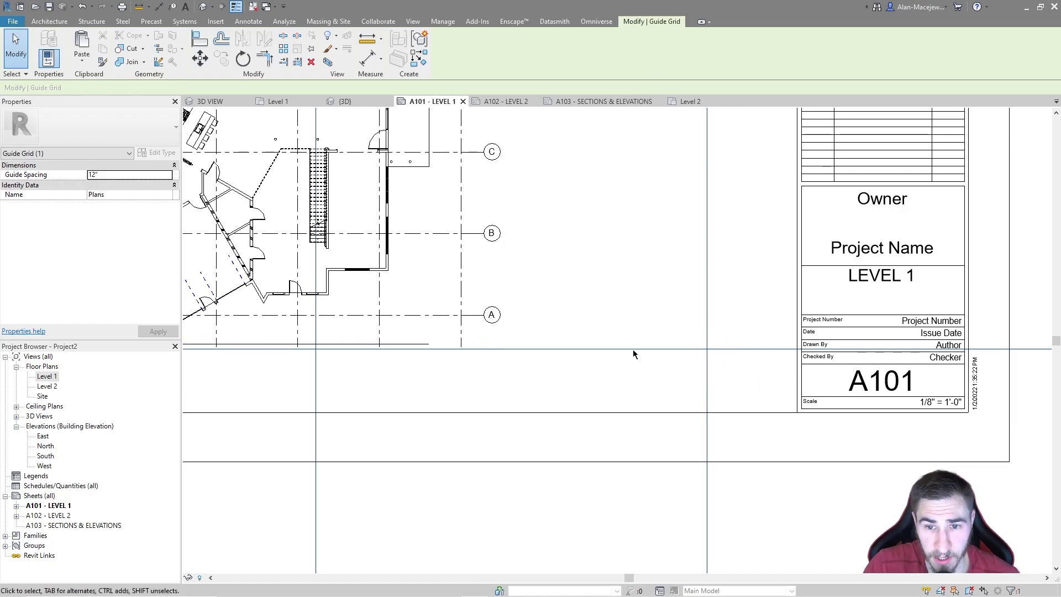
{"action": "scroll", "coordinate": [639, 305], "scroll_direction": "down", "scroll_amount": 5}
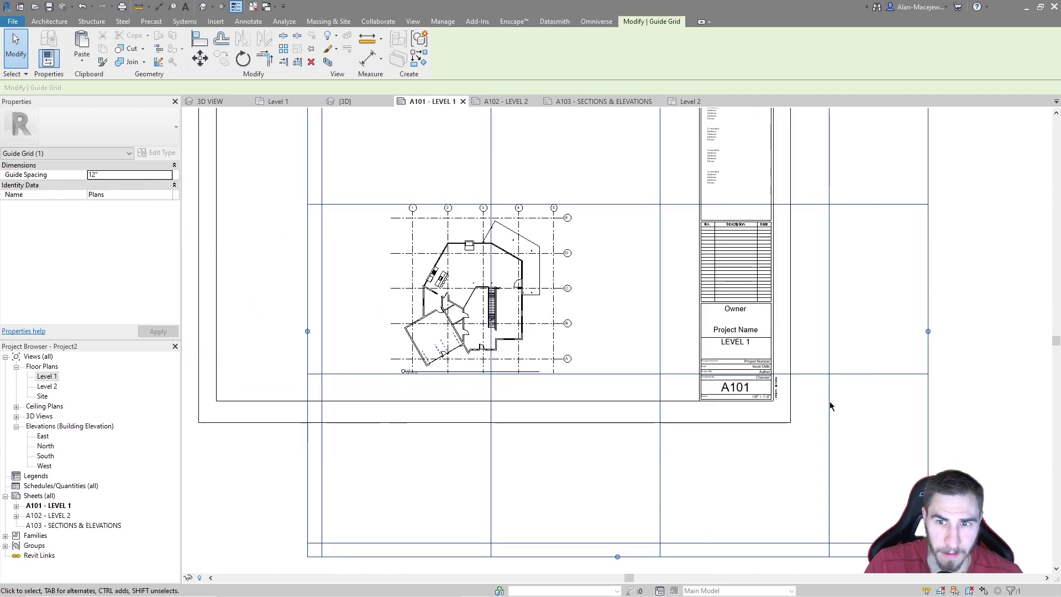
{"action": "key", "text": "Escape"}
Step: Try to move the Level 1 viewport with Disjoin enabled, from the grid A and 5 intersection to the guide grid intersection beside the title block
{"action": "left_click", "coordinate": [516, 316]}
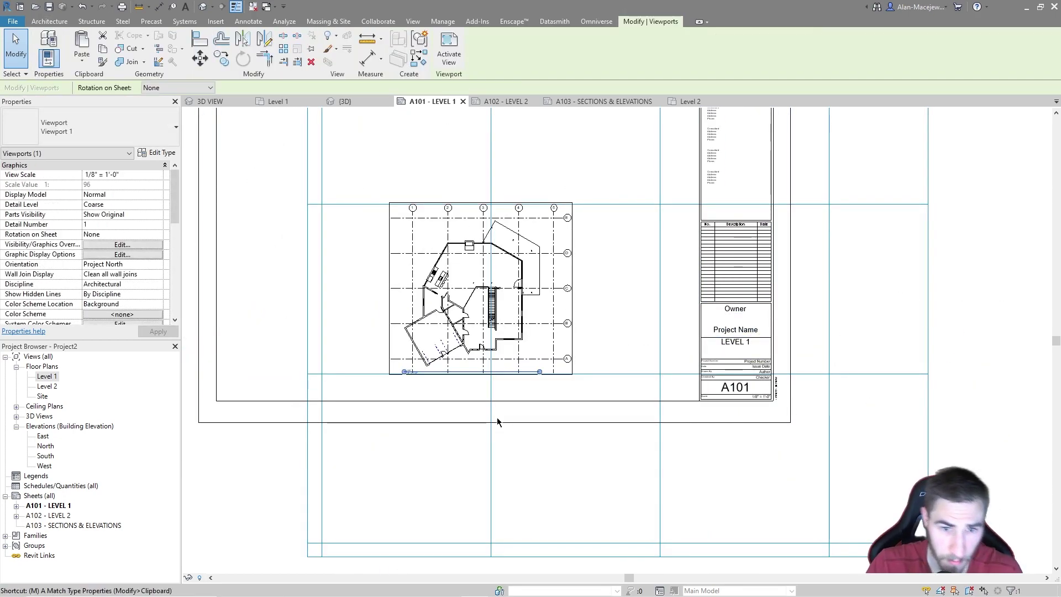
{"action": "key", "text": "v"}
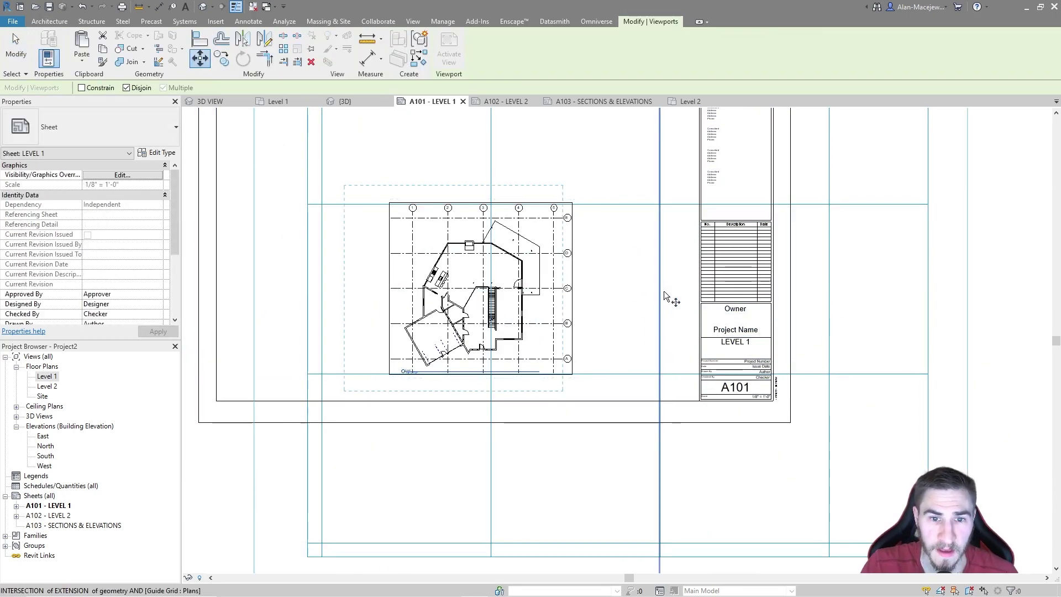
{"action": "scroll", "coordinate": [664, 290], "scroll_direction": "up", "scroll_amount": 2}
{"action": "middle_click_drag", "start_coordinate": [729, 315], "coordinate": [804, 315]}
{"action": "scroll", "coordinate": [534, 319], "scroll_direction": "up", "scroll_amount": 3}
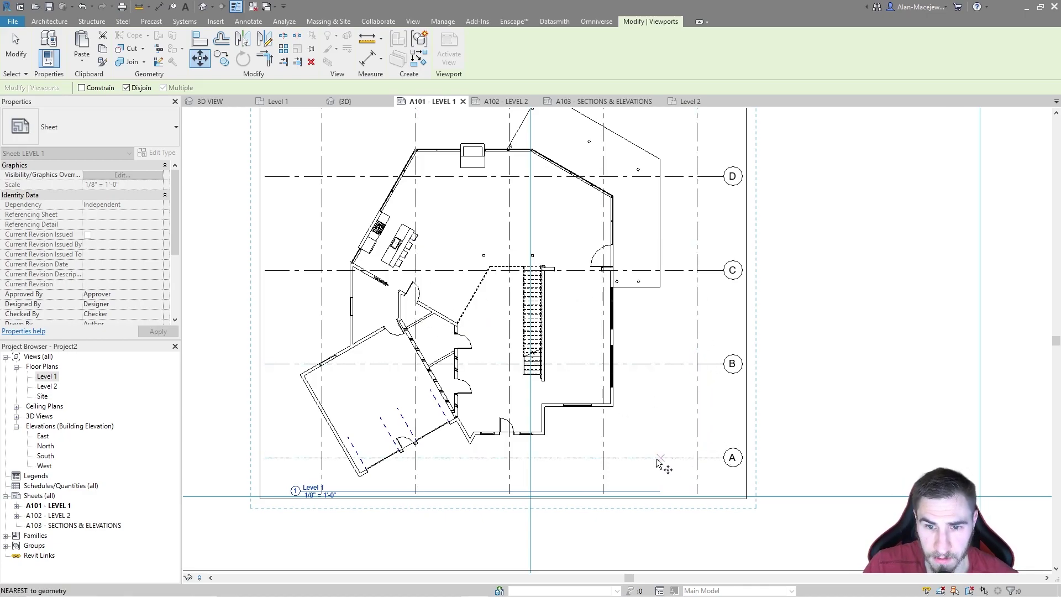
{"action": "left_click", "coordinate": [698, 458]}
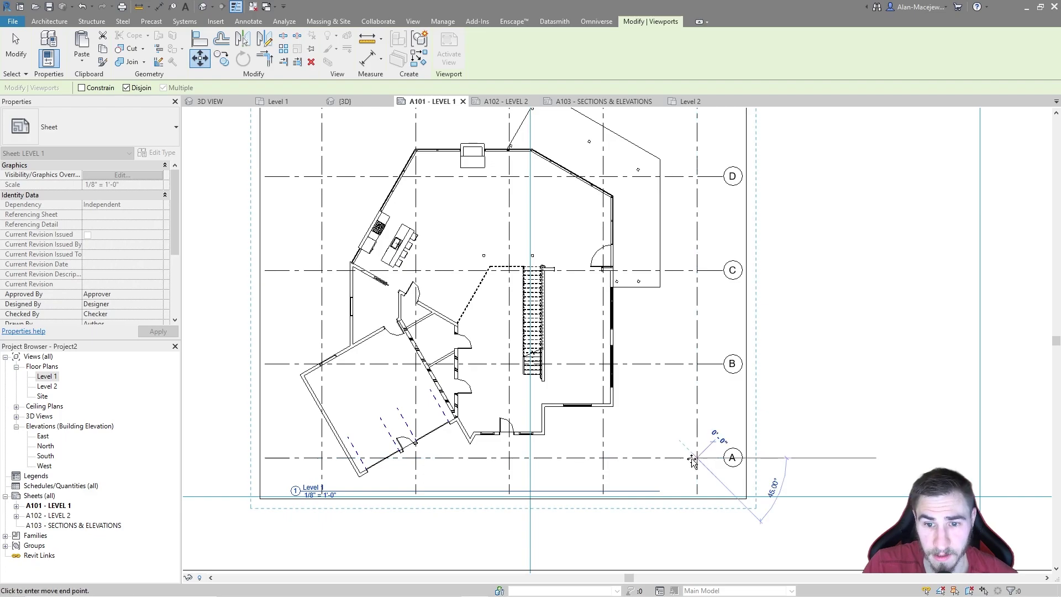
{"action": "scroll", "coordinate": [698, 457], "scroll_direction": "down", "scroll_amount": 3}
{"action": "middle_click_drag", "start_coordinate": [807, 317], "coordinate": [684, 289]}
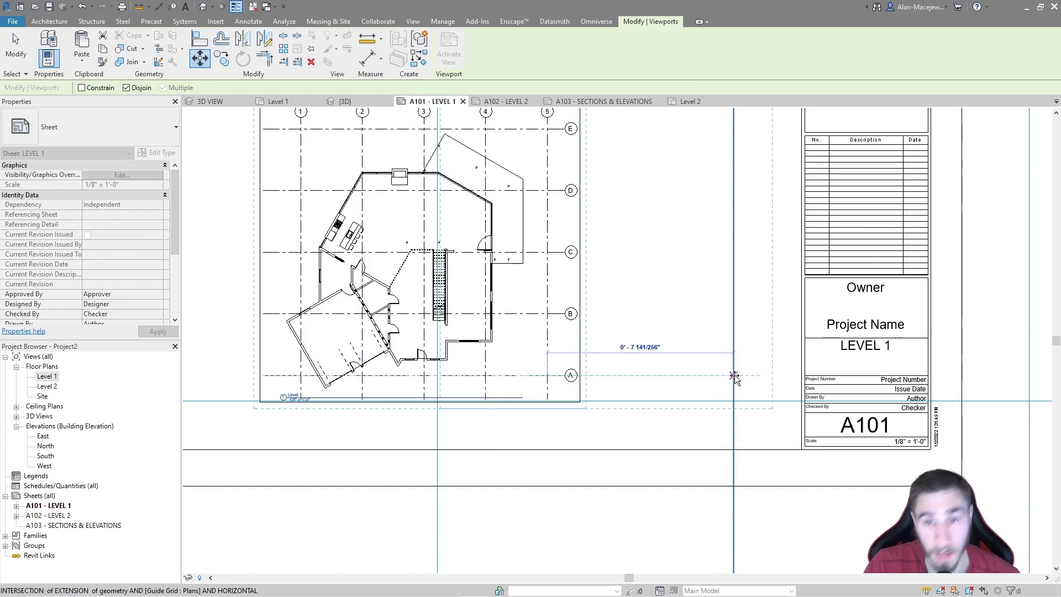
{"action": "left_click", "coordinate": [736, 402]}
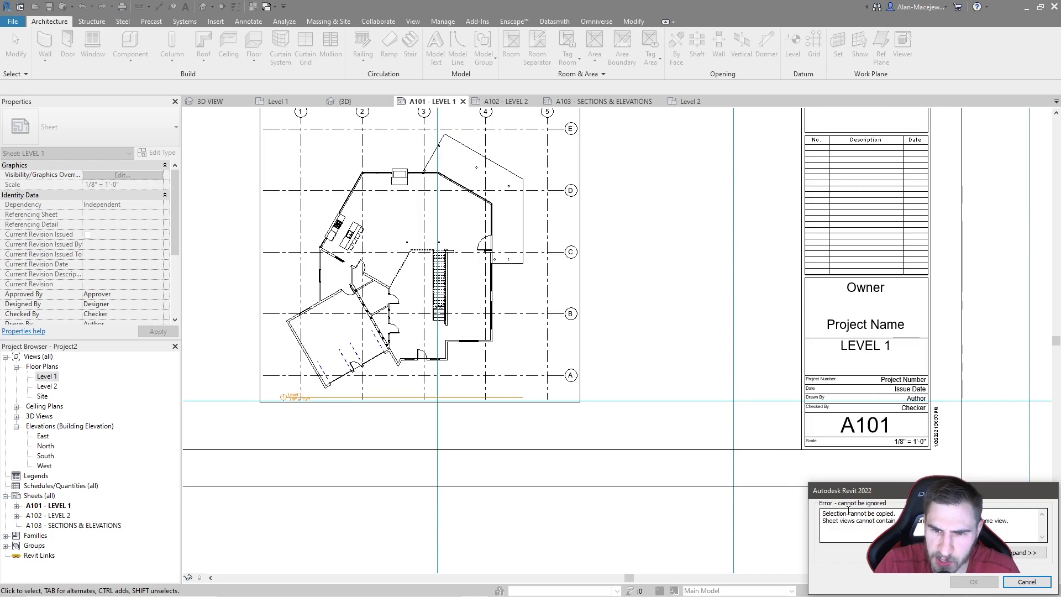
{"action": "left_click_drag", "start_coordinate": [895, 493], "coordinate": [573, 236]}
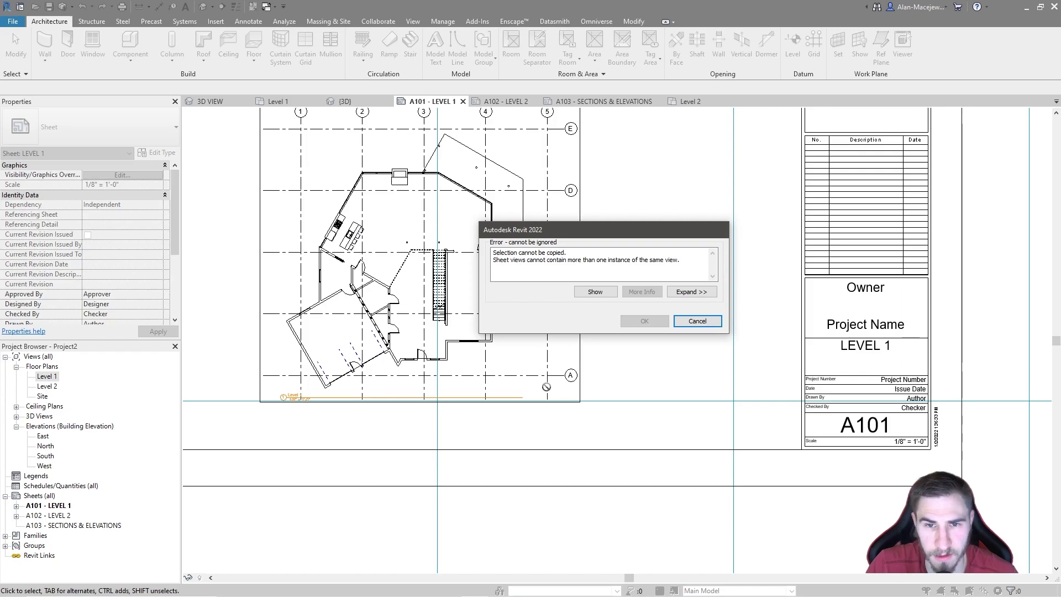
{"action": "left_click", "coordinate": [693, 323]}
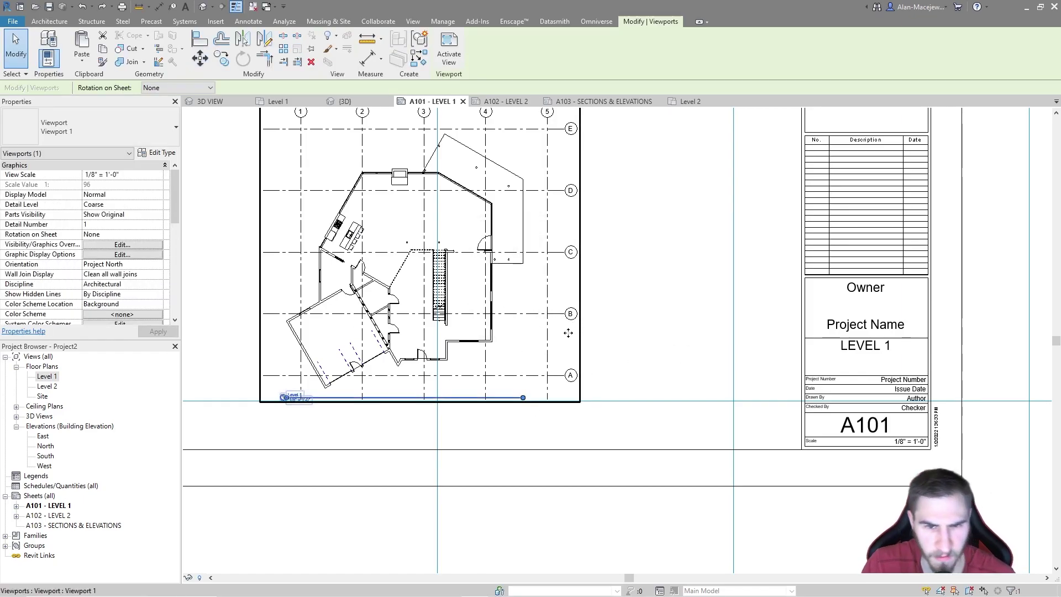
Step: Move the Level 1 viewport with Disjoin off, placing its grid A and 5 intersection on the guide grid intersection beside the title block
{"action": "key", "text": "m"}
{"action": "key", "text": "v"}
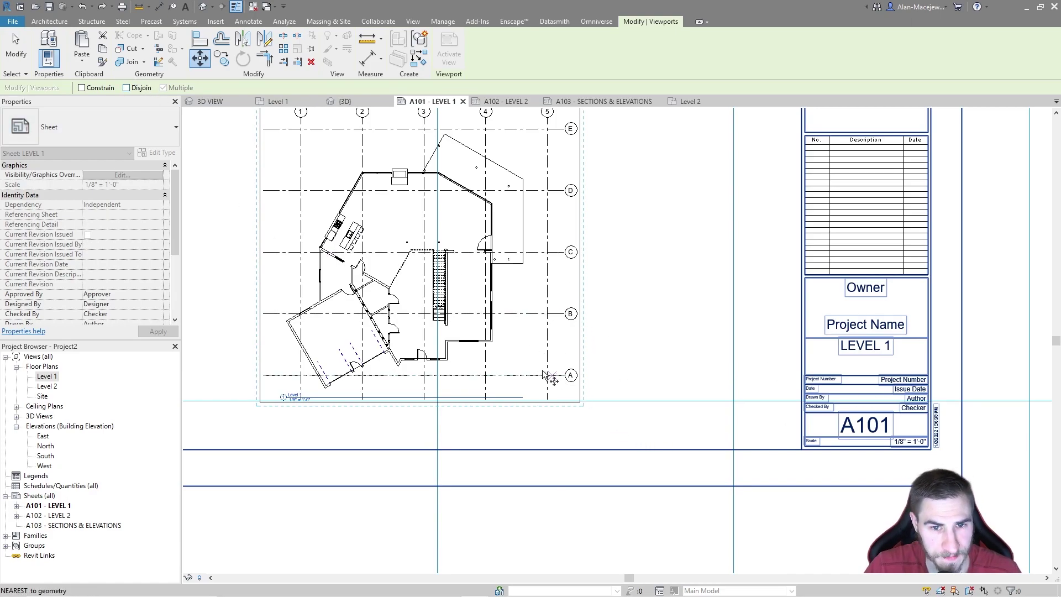
{"action": "left_click", "coordinate": [548, 353]}
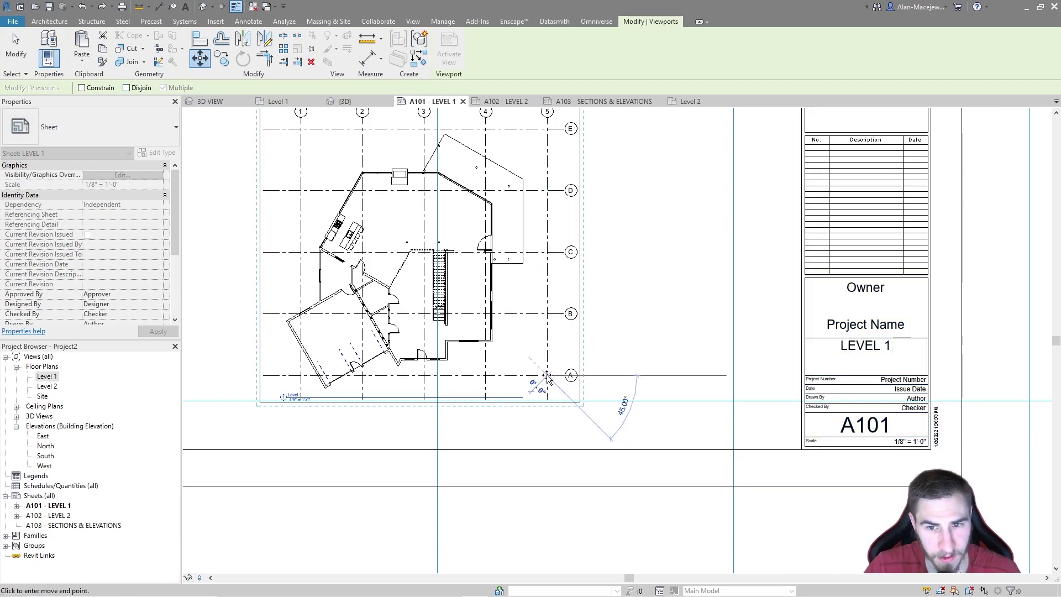
{"action": "left_click", "coordinate": [734, 401]}
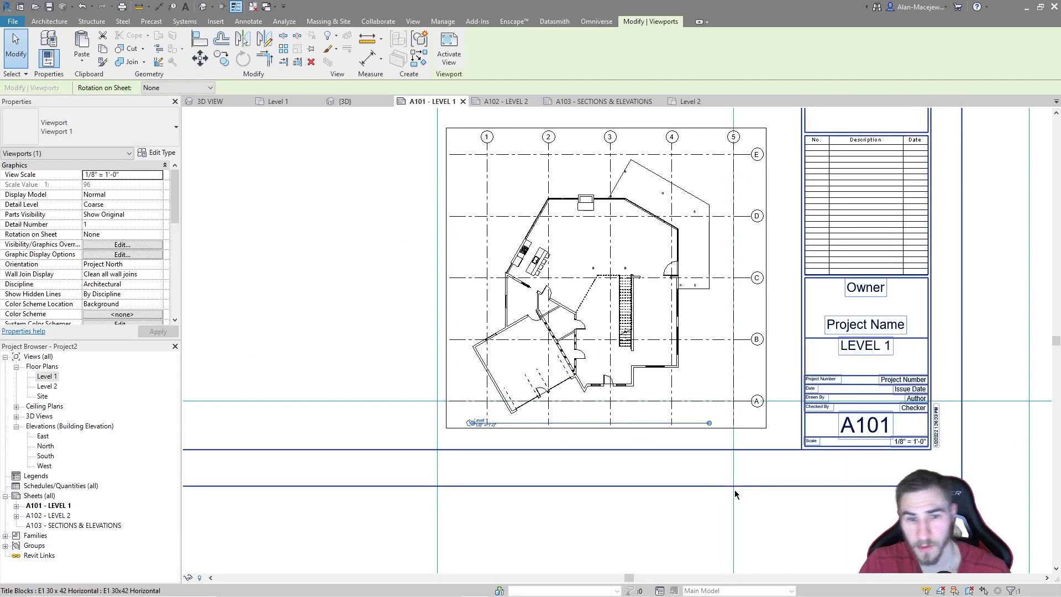
{"action": "key", "text": "Escape"}
Step: Move the Level 1 view title on sheet A101 slightly down so it sits just below the viewport boundary
{"action": "scroll", "coordinate": [569, 431], "scroll_direction": "up", "scroll_amount": 3}
{"action": "left_click_drag", "start_coordinate": [564, 430], "coordinate": [581, 449]}
{"action": "scroll", "coordinate": [533, 454], "scroll_direction": "down", "scroll_amount": 3}
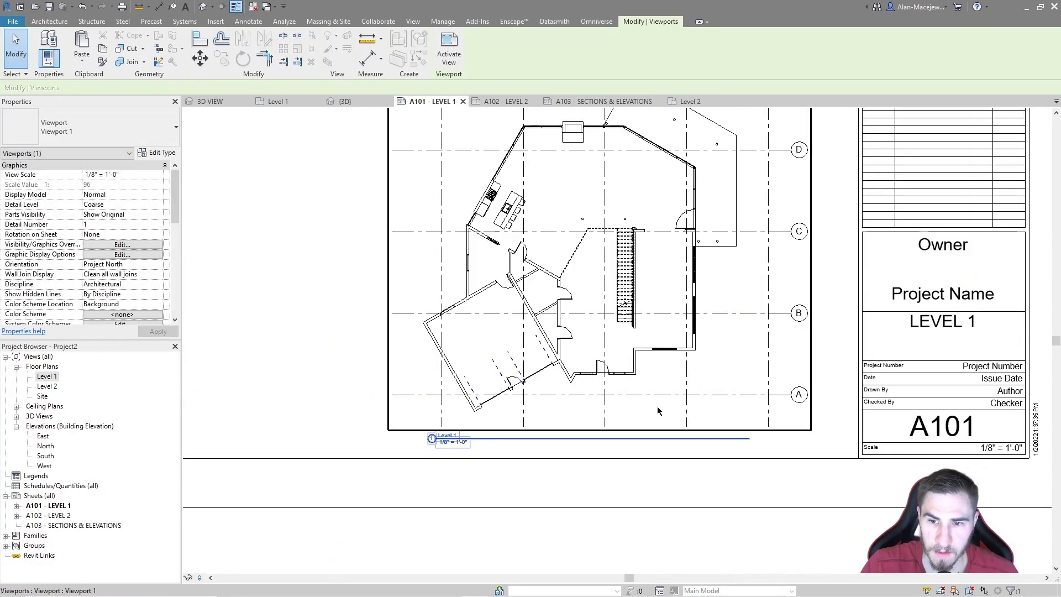
Step: Resize the Plans guide grid on sheet A101 so all four of its edges lie just inside the sheet's outer border
{"action": "left_click", "coordinate": [617, 535]}
{"action": "scroll", "coordinate": [596, 508], "scroll_direction": "down", "scroll_amount": 2}
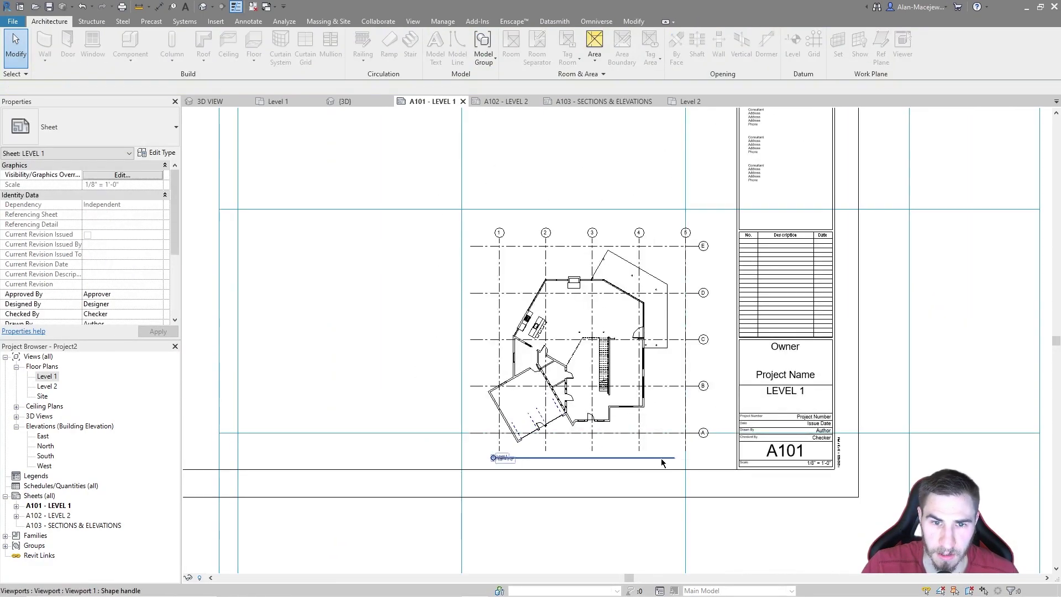
{"action": "scroll", "coordinate": [696, 395], "scroll_direction": "down", "scroll_amount": 2}
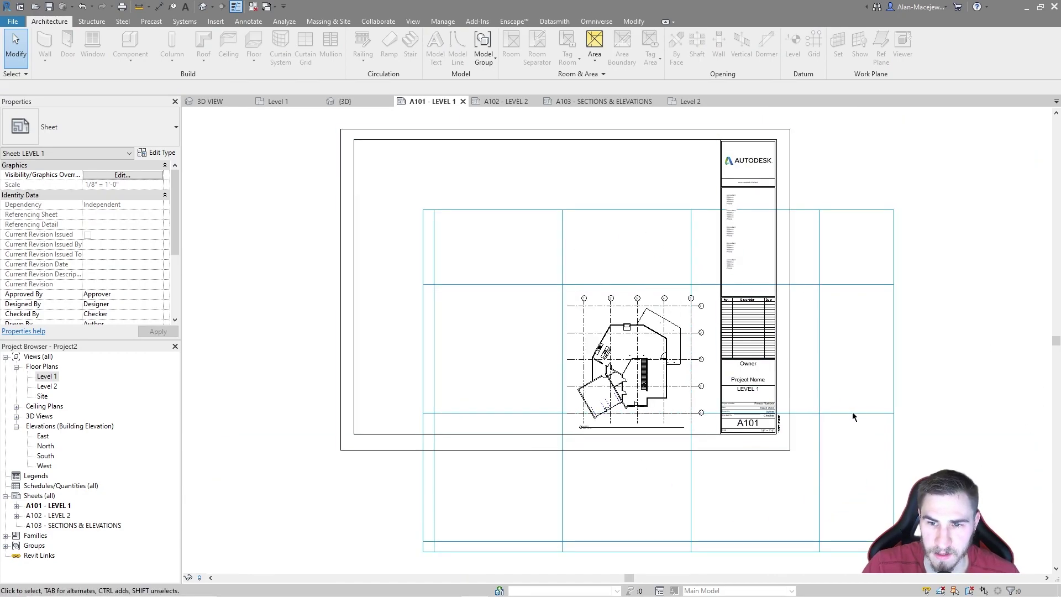
{"action": "scroll", "coordinate": [556, 332], "scroll_direction": "up", "scroll_amount": 1}
{"action": "scroll", "coordinate": [713, 403], "scroll_direction": "down", "scroll_amount": 1}
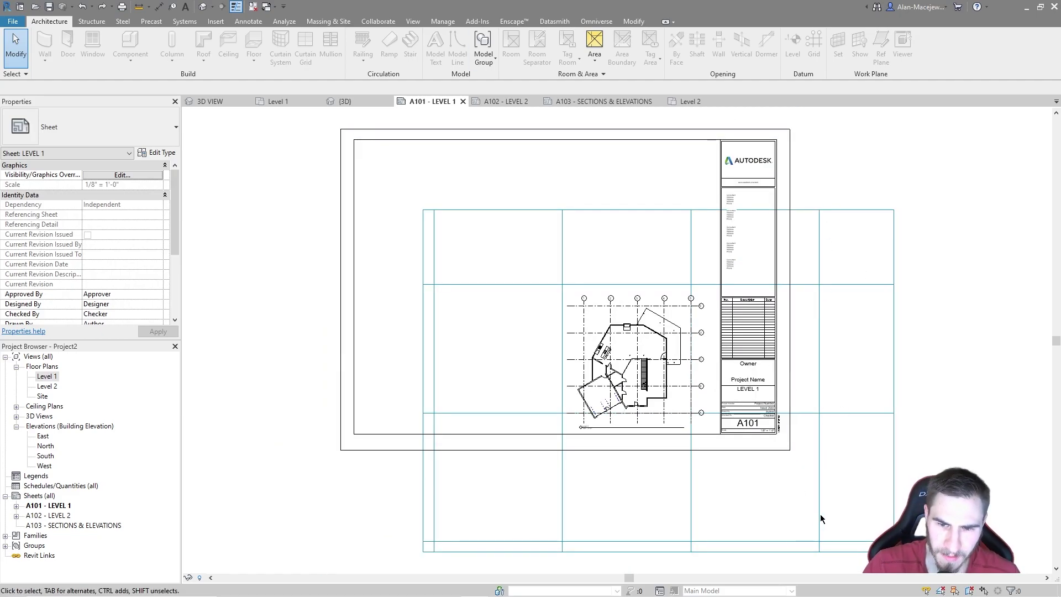
{"action": "left_click", "coordinate": [893, 293]}
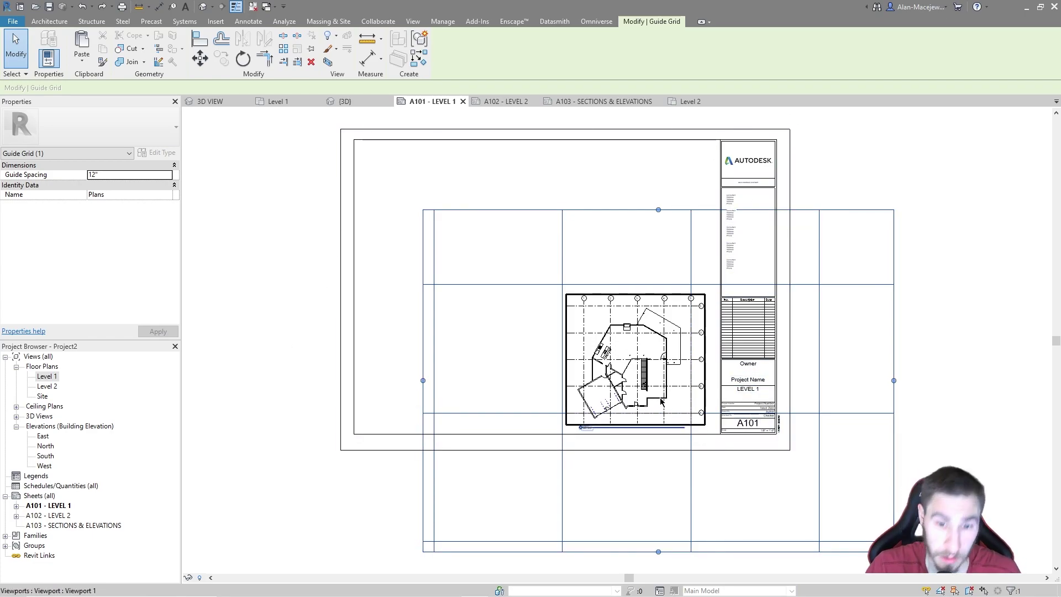
{"action": "left_click_drag", "start_coordinate": [659, 553], "coordinate": [663, 447]}
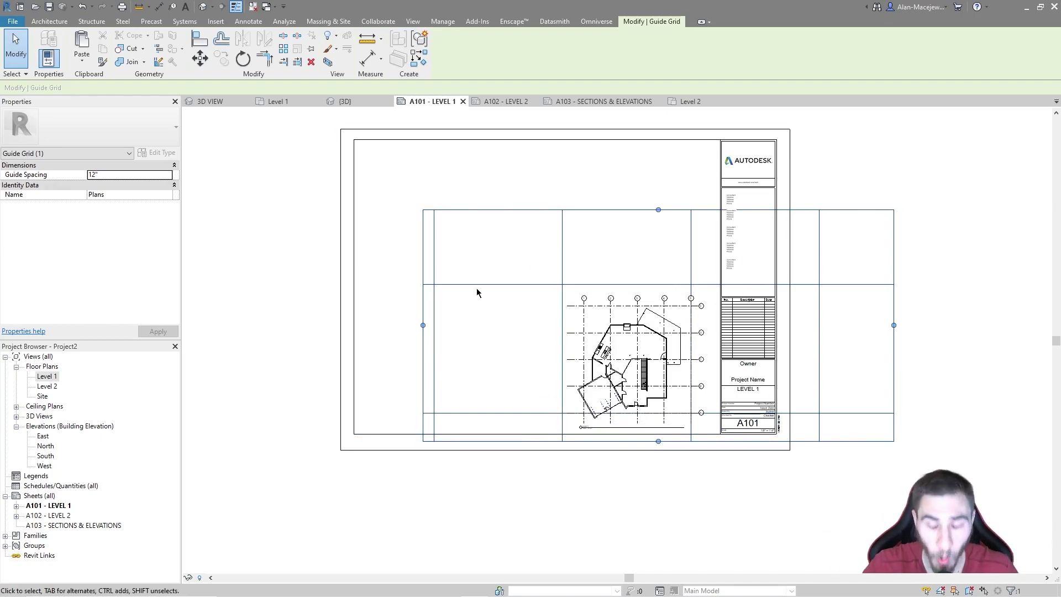
{"action": "left_click_drag", "start_coordinate": [894, 325], "coordinate": [782, 325]}
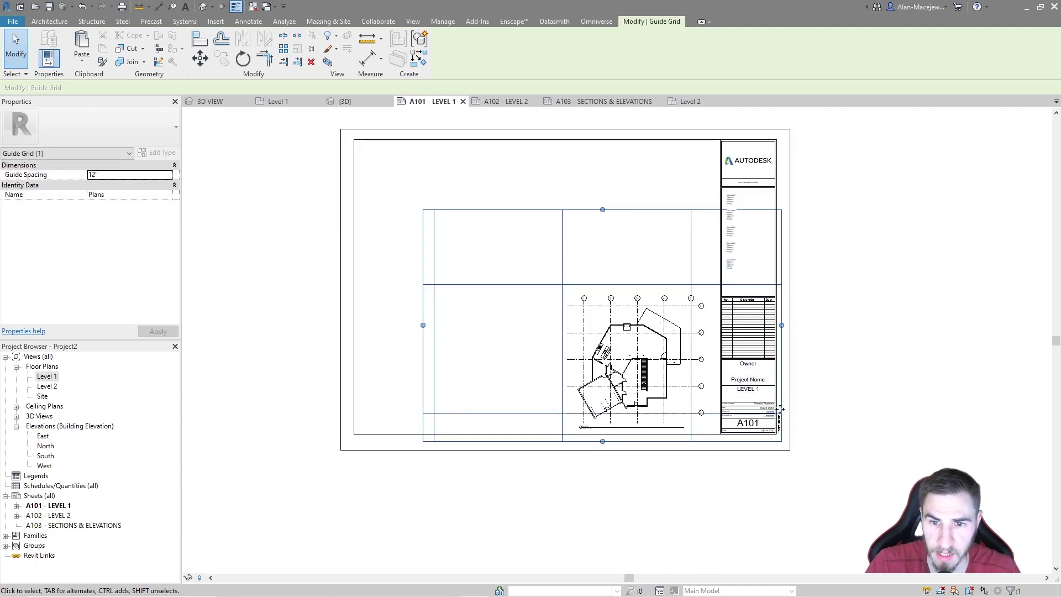
{"action": "left_click_drag", "start_coordinate": [347, 308], "coordinate": [346, 303]}
{"action": "left_click_drag", "start_coordinate": [564, 209], "coordinate": [599, 135]}
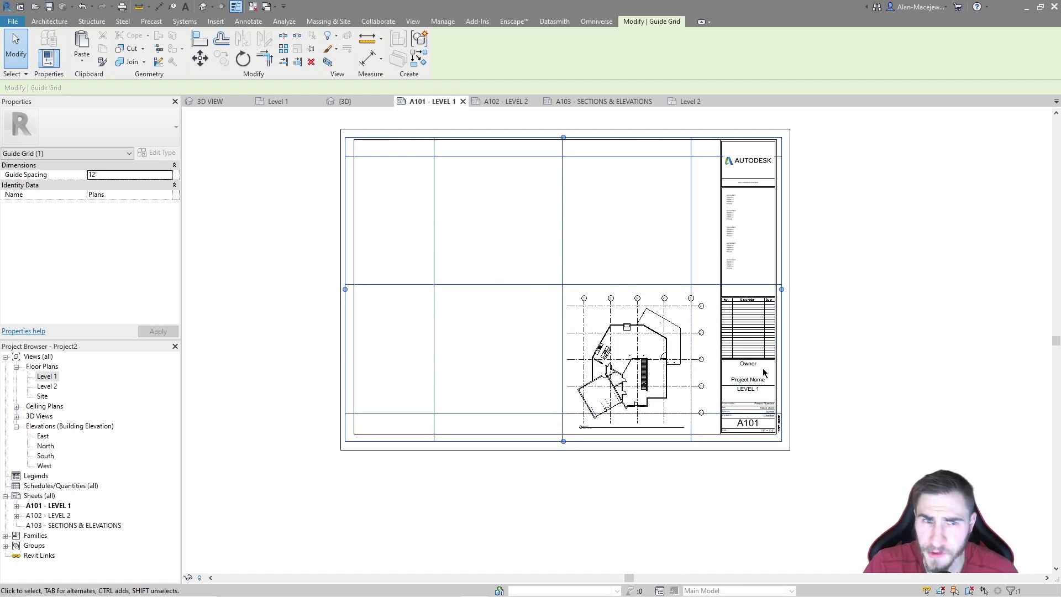
{"action": "key", "text": "z"}
{"action": "key", "text": "f"}
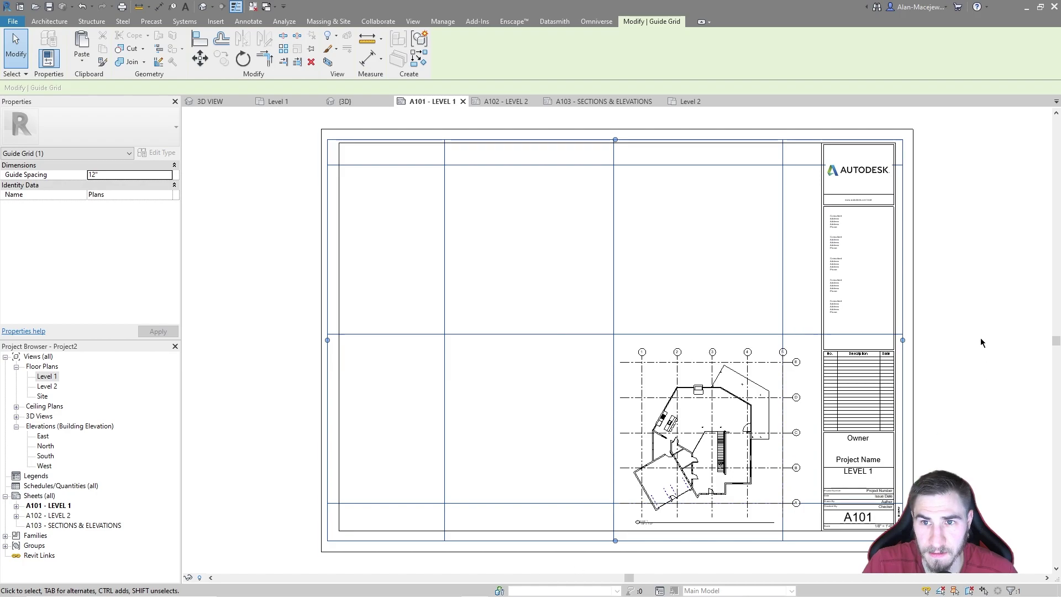
Step: Switch to sheet A102 and clear the guide grid selection
{"action": "left_click", "coordinate": [507, 102]}
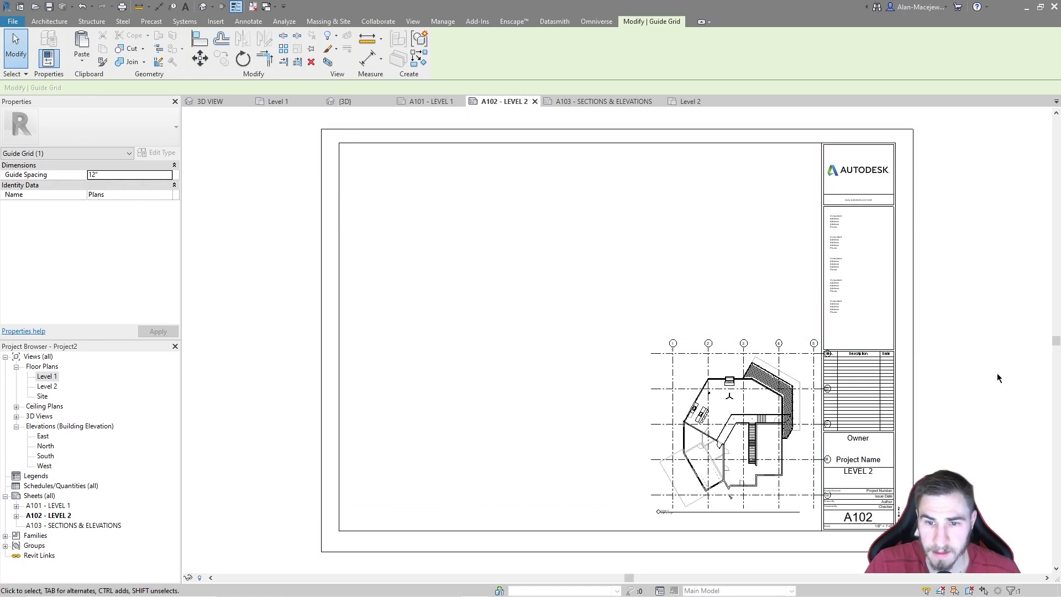
{"action": "left_click", "coordinate": [274, 269]}
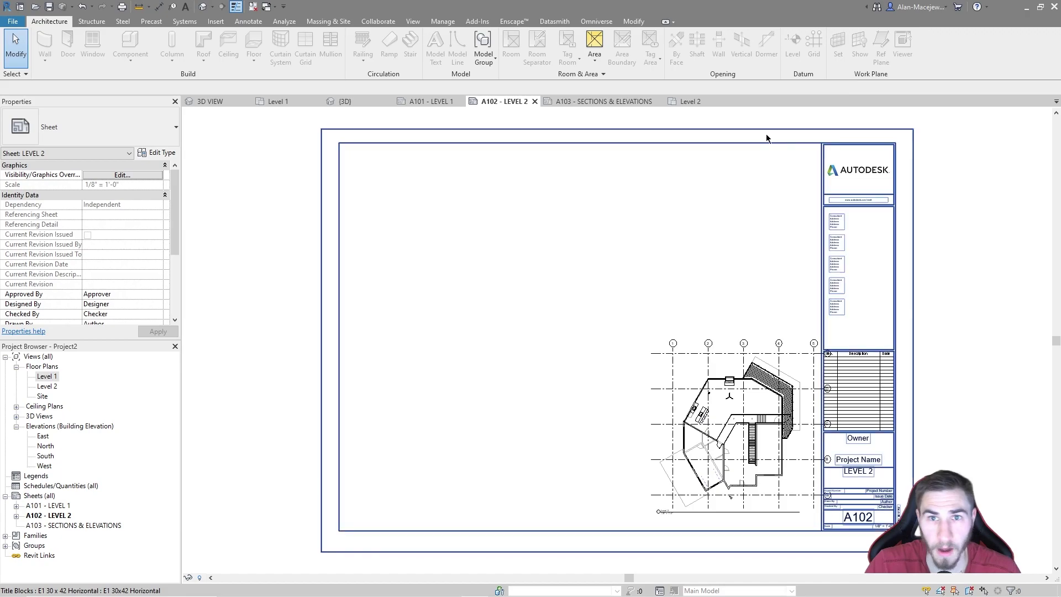
{"action": "left_click", "coordinate": [426, 25]}
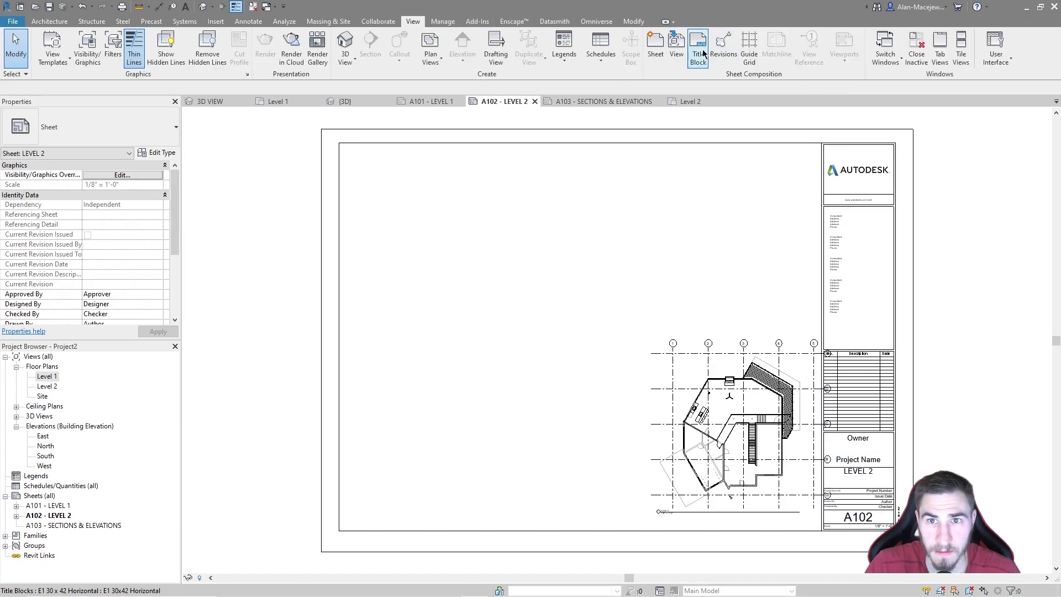
{"action": "left_click", "coordinate": [754, 43]}
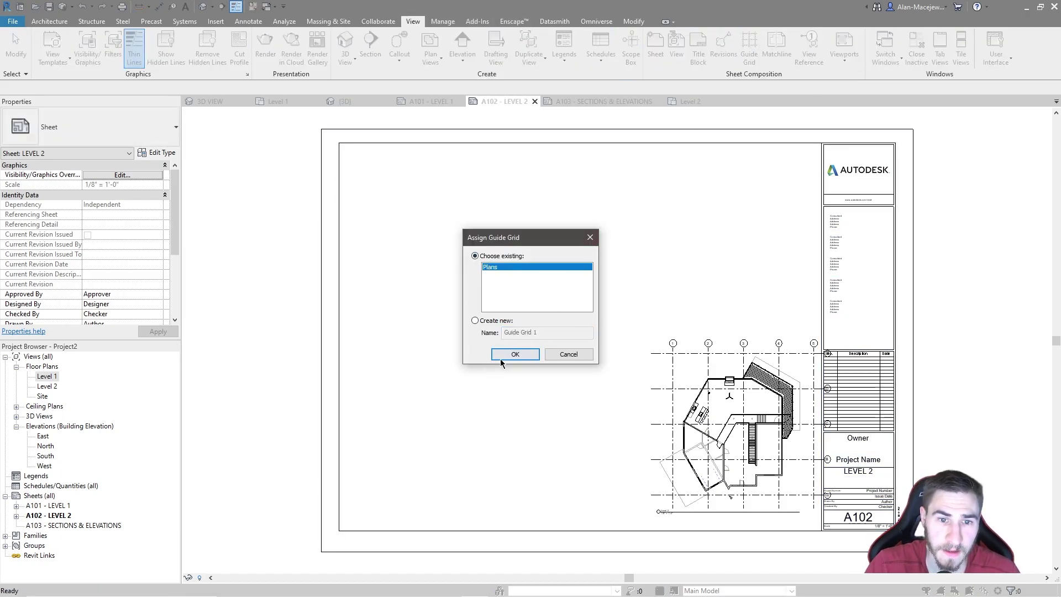
{"action": "left_click", "coordinate": [593, 236]}
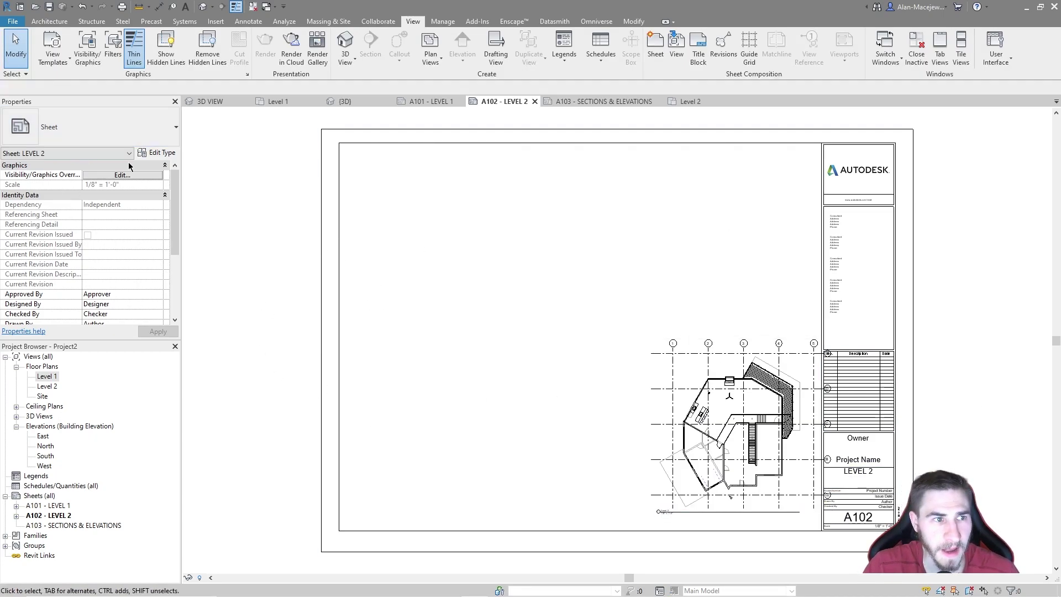
Step: Assign the existing Plans guide grid to sheet A102 in the sheet's properties
{"action": "scroll", "coordinate": [104, 237], "scroll_direction": "down", "scroll_amount": 3}
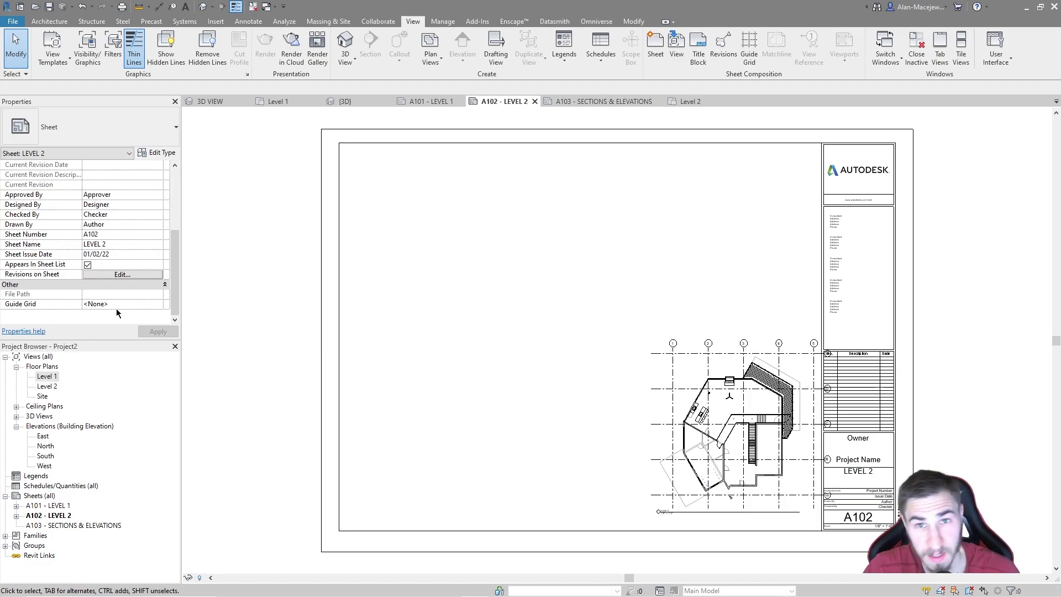
{"action": "left_click", "coordinate": [159, 304]}
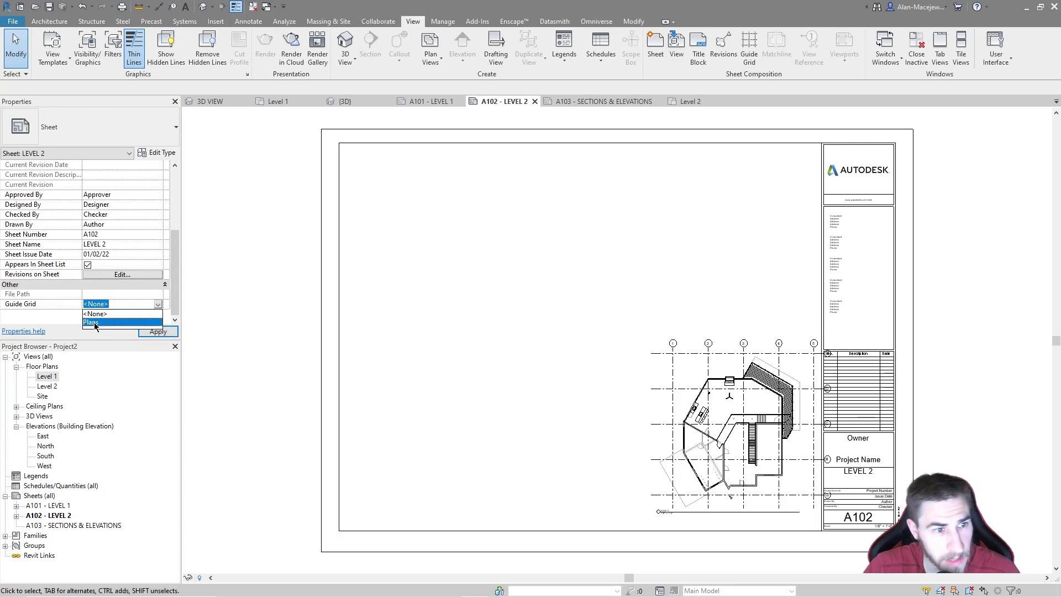
{"action": "left_click", "coordinate": [94, 322]}
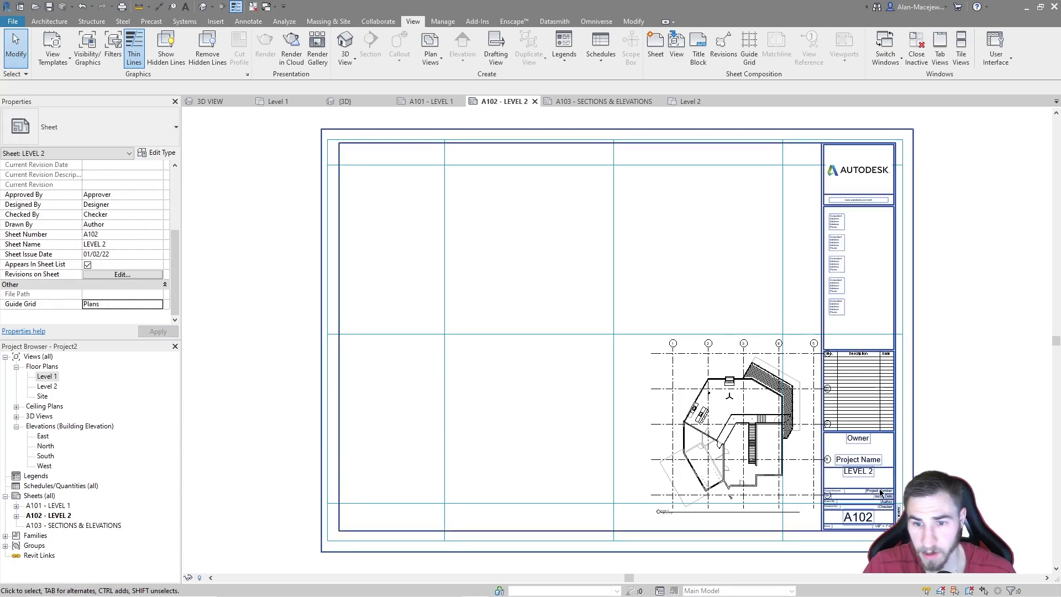
Step: Move the Level 2 viewport on sheet A102 up and away from the title block into open sheet space
{"action": "scroll", "coordinate": [803, 519], "scroll_direction": "up", "scroll_amount": 2}
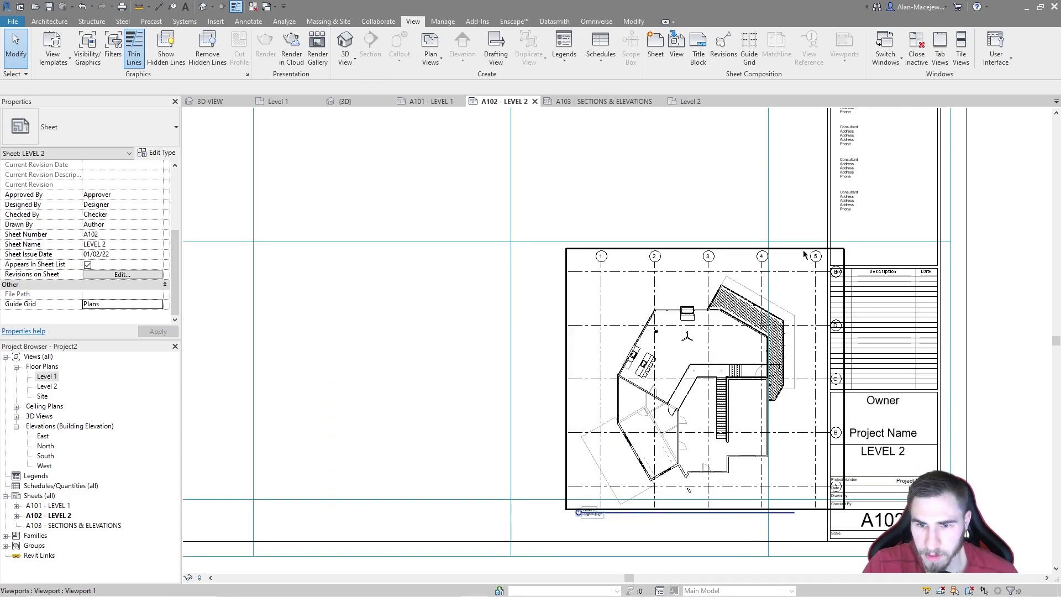
{"action": "left_click_drag", "start_coordinate": [699, 429], "coordinate": [568, 310]}
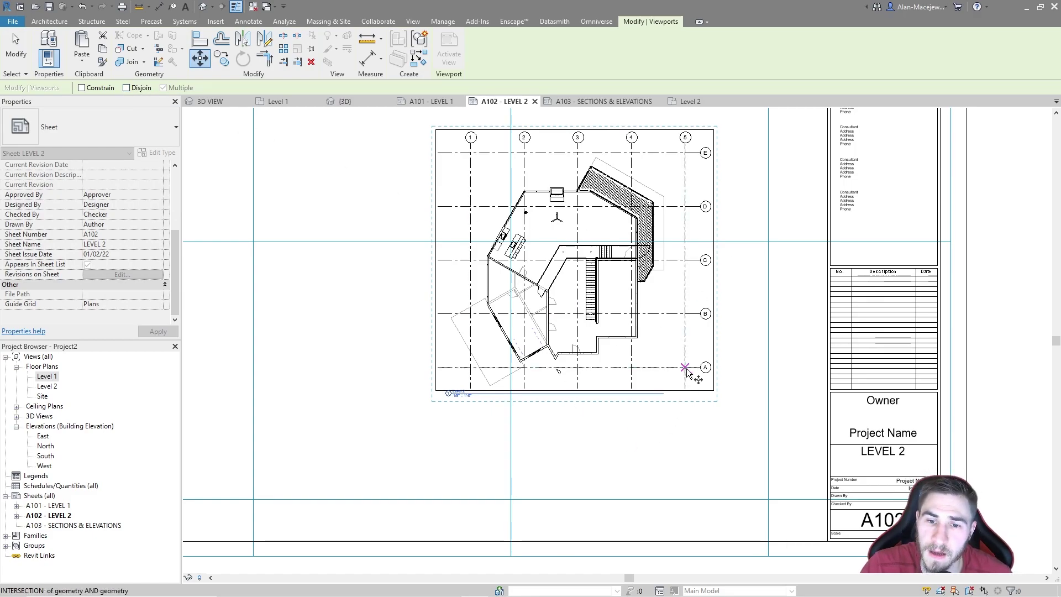
{"action": "key", "text": "Escape"}
{"action": "key", "text": "Escape"}
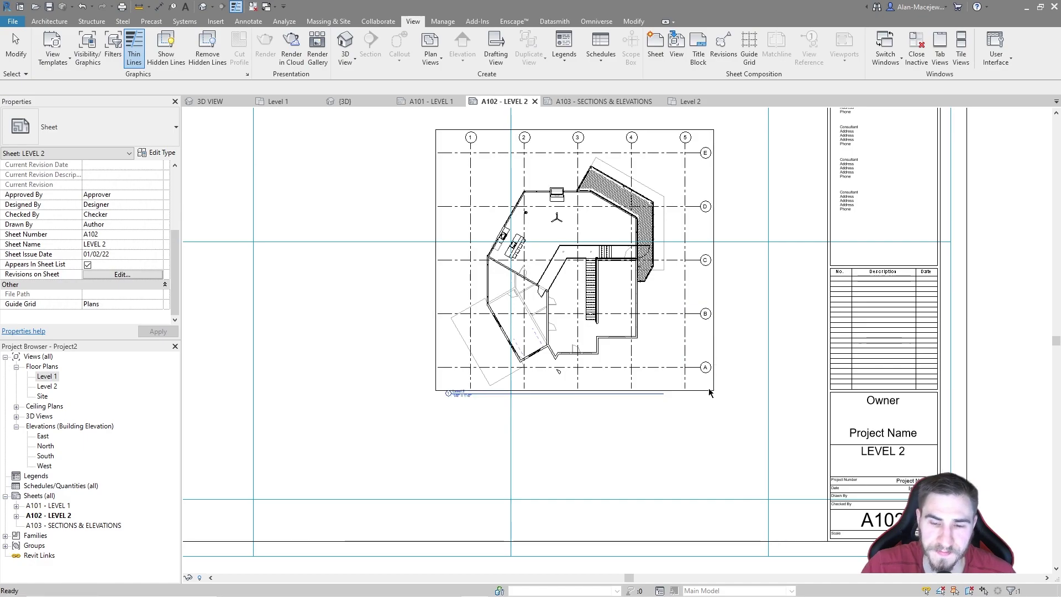
Step: Move the Level 2 viewport with Disjoin off, placing its grid A and 5 intersection on the guide grid intersection beside the title block
{"action": "left_click", "coordinate": [695, 392]}
{"action": "key", "text": "m"}
{"action": "key", "text": "v"}
{"action": "left_click", "coordinate": [705, 367]}
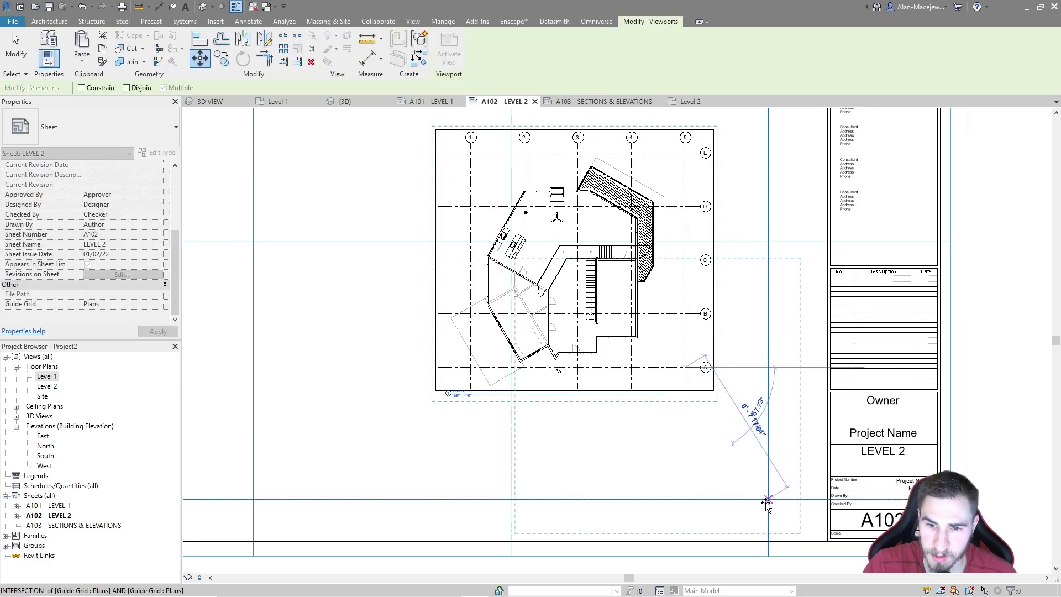
{"action": "left_click", "coordinate": [768, 498]}
{"action": "key", "text": "Escape"}
{"action": "key", "text": "z"}
{"action": "key", "text": "f"}
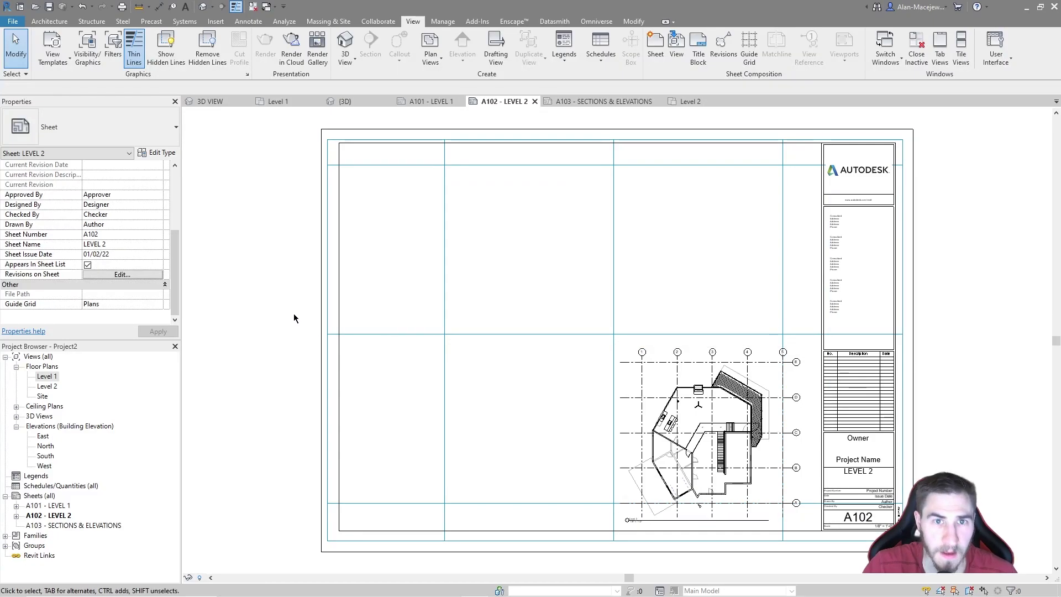
Step: Compare the plan positions on sheets A101 and A102 by alternating between them, and look at sheet A103
{"action": "left_click", "coordinate": [433, 101]}
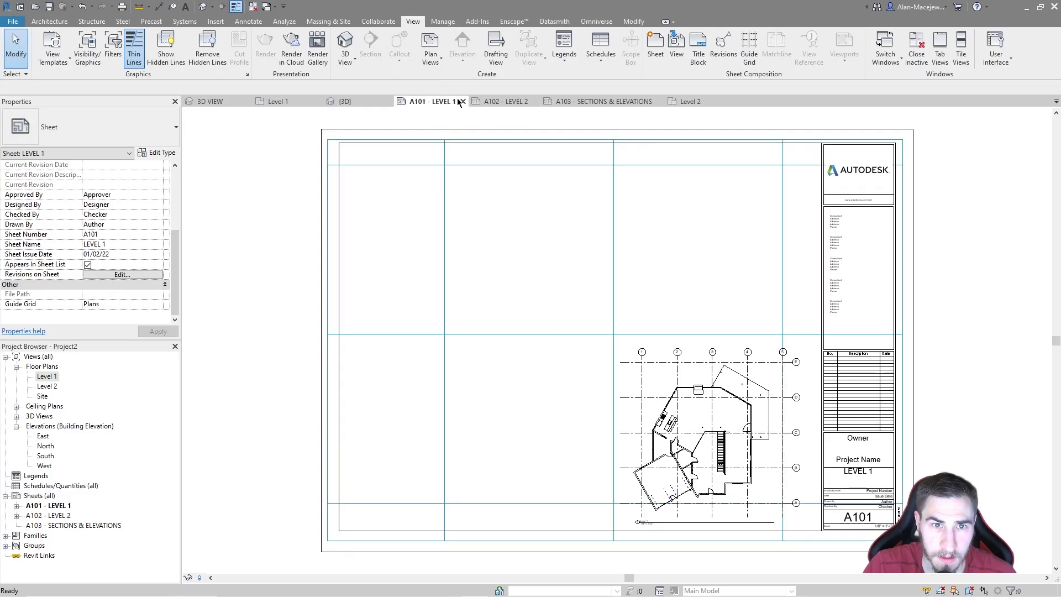
{"action": "left_click", "coordinate": [505, 102]}
{"action": "left_click", "coordinate": [430, 102]}
{"action": "left_click", "coordinate": [489, 104]}
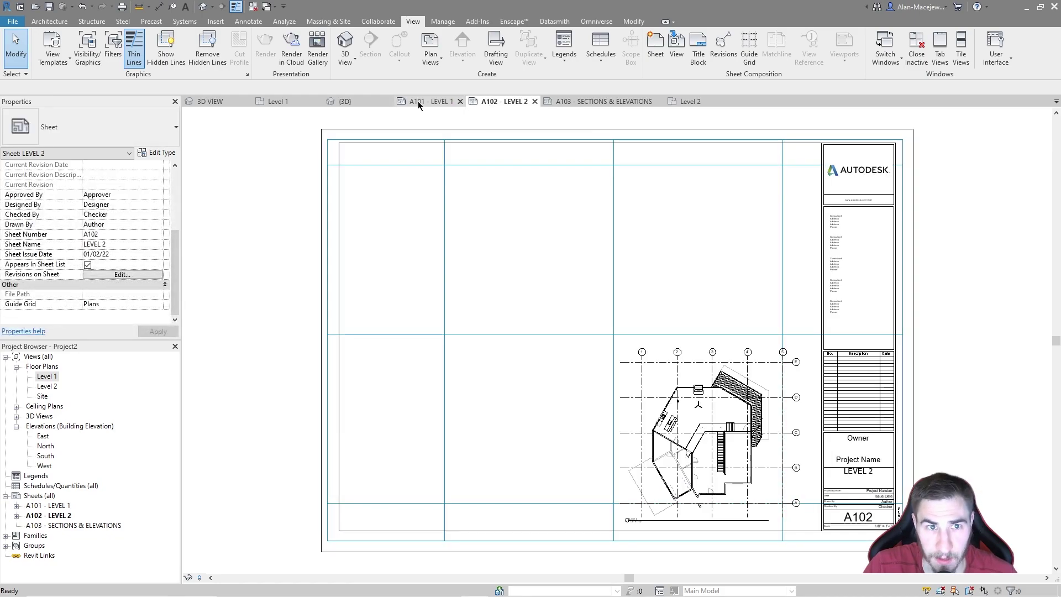
{"action": "left_click", "coordinate": [418, 101]}
{"action": "left_click", "coordinate": [489, 104]}
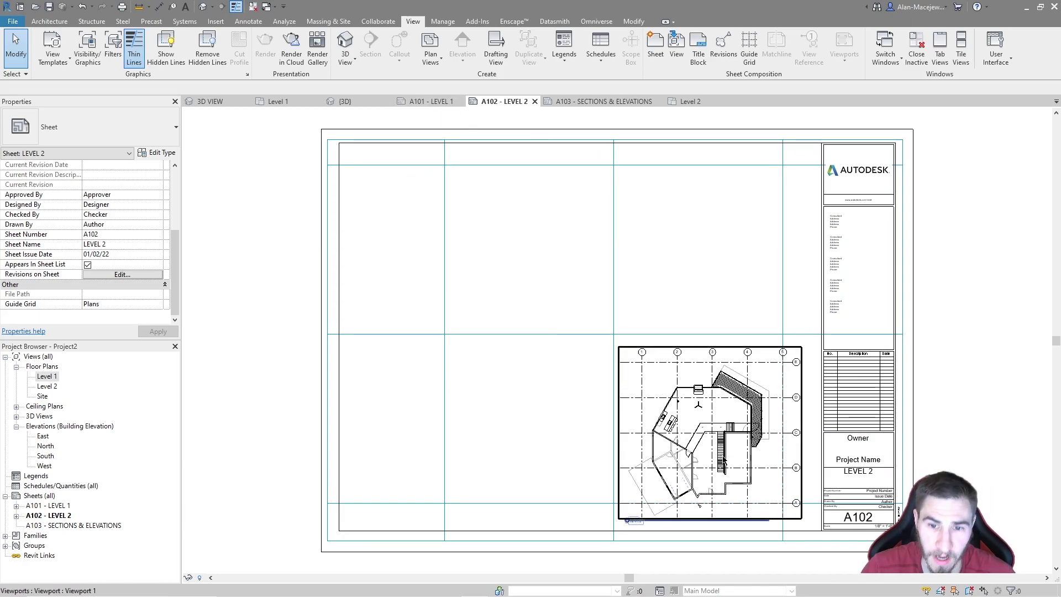
{"action": "left_click", "coordinate": [418, 103]}
{"action": "left_click", "coordinate": [499, 102]}
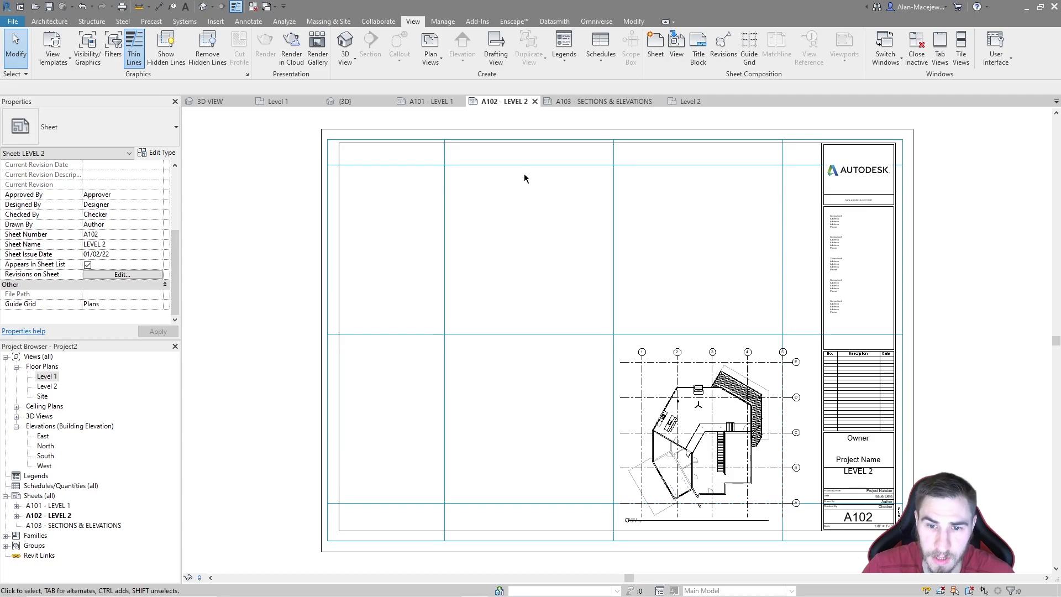
{"action": "left_click", "coordinate": [435, 102]}
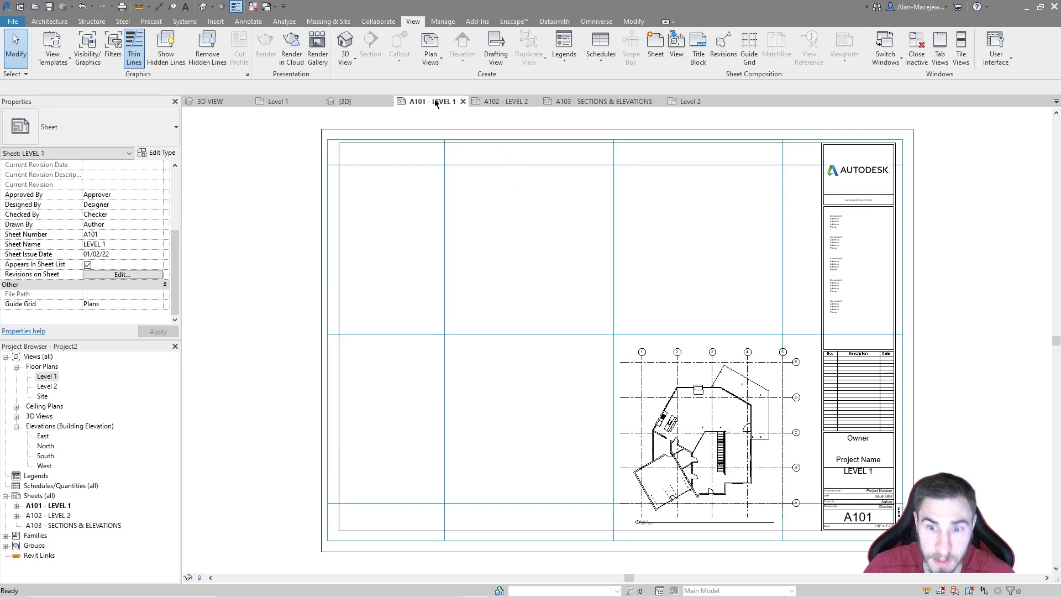
{"action": "left_click", "coordinate": [516, 103]}
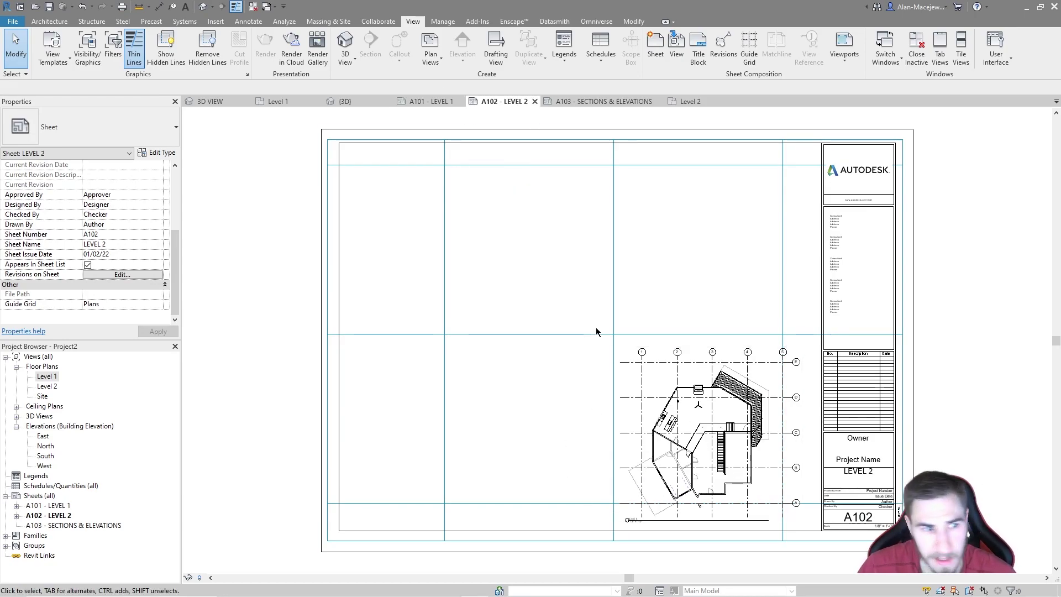
{"action": "double_click", "coordinate": [64, 525]}
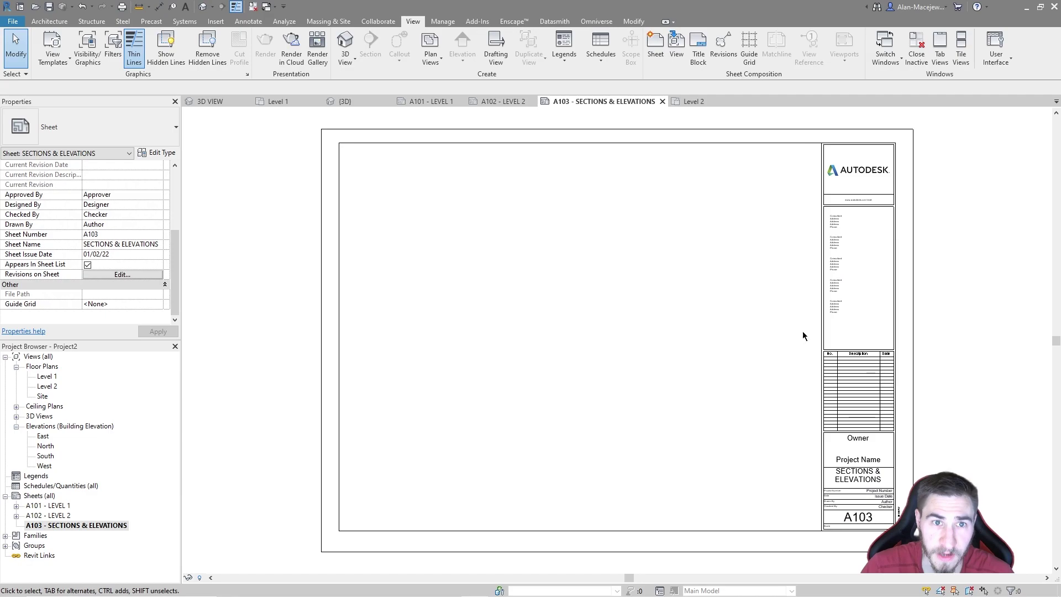
{"action": "left_click", "coordinate": [440, 102]}
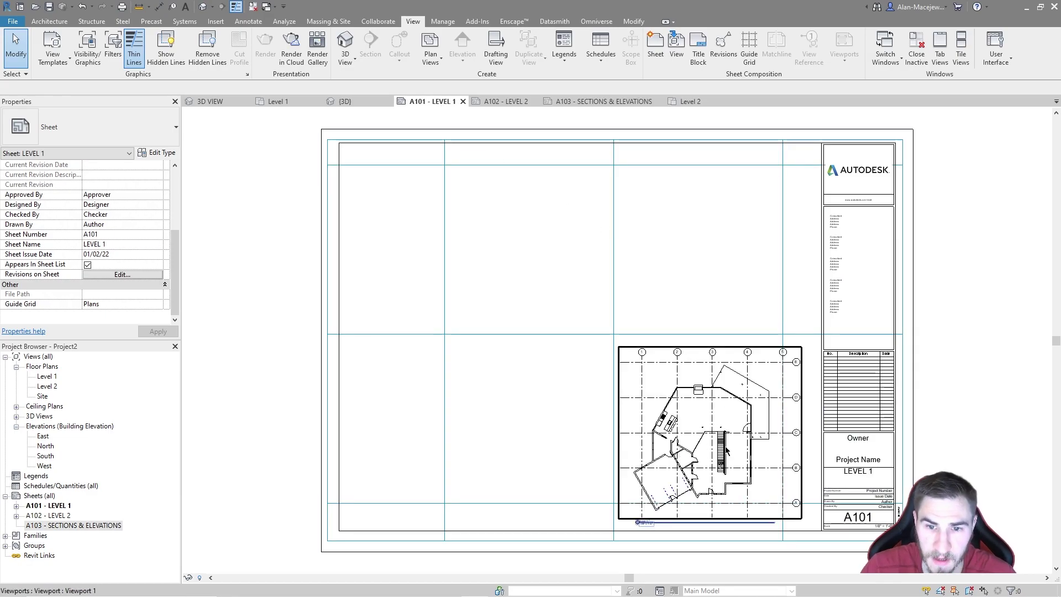
Step: Draw a horizontal building section across the Level 1 plan between grids B and C, from just outside the west wall past the east wall
{"action": "double_click", "coordinate": [47, 376]}
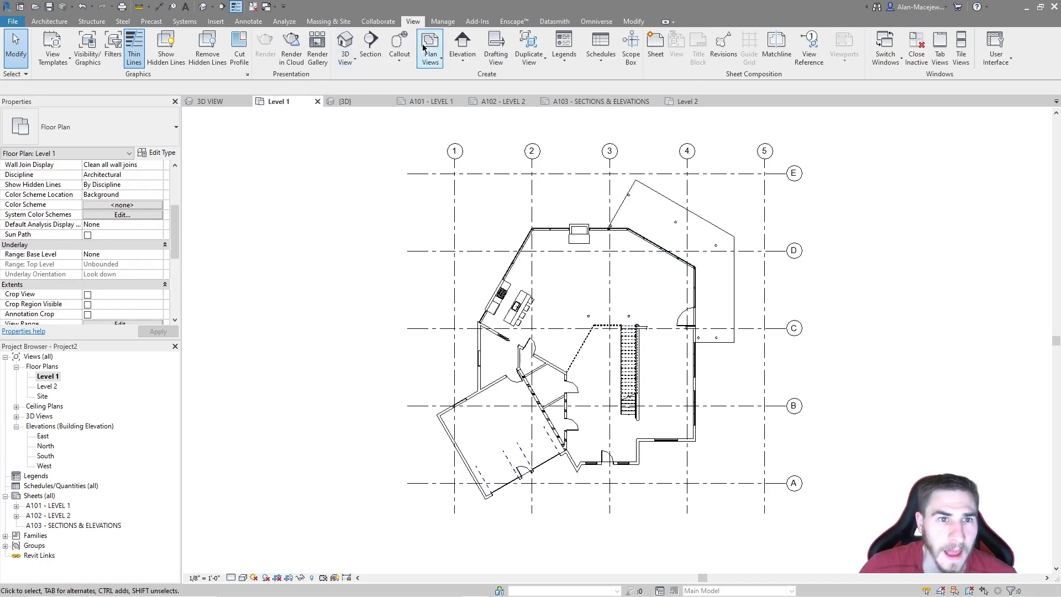
{"action": "left_click", "coordinate": [371, 55]}
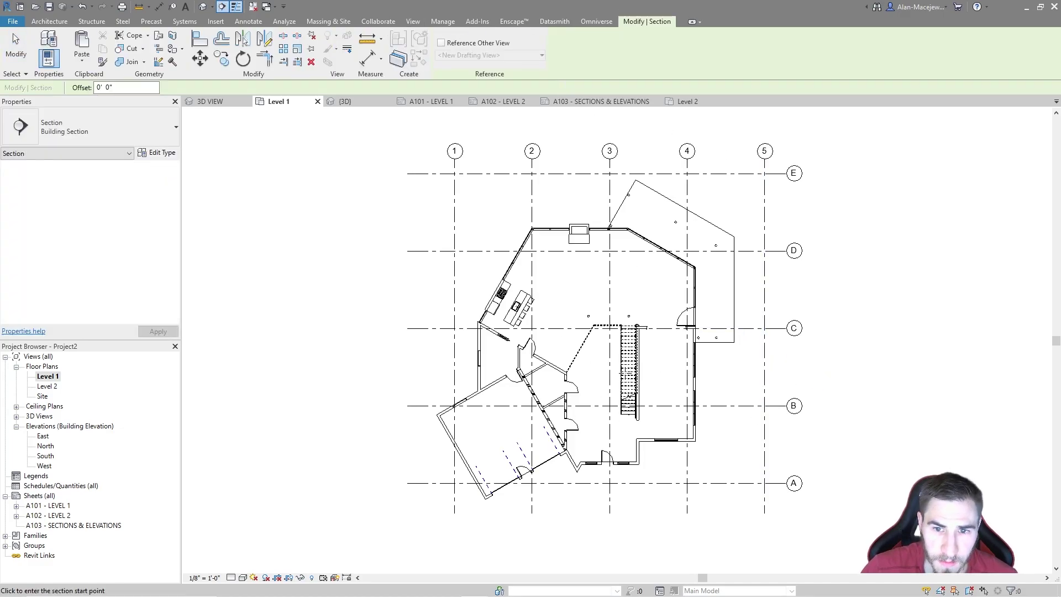
{"action": "left_click", "coordinate": [466, 361]}
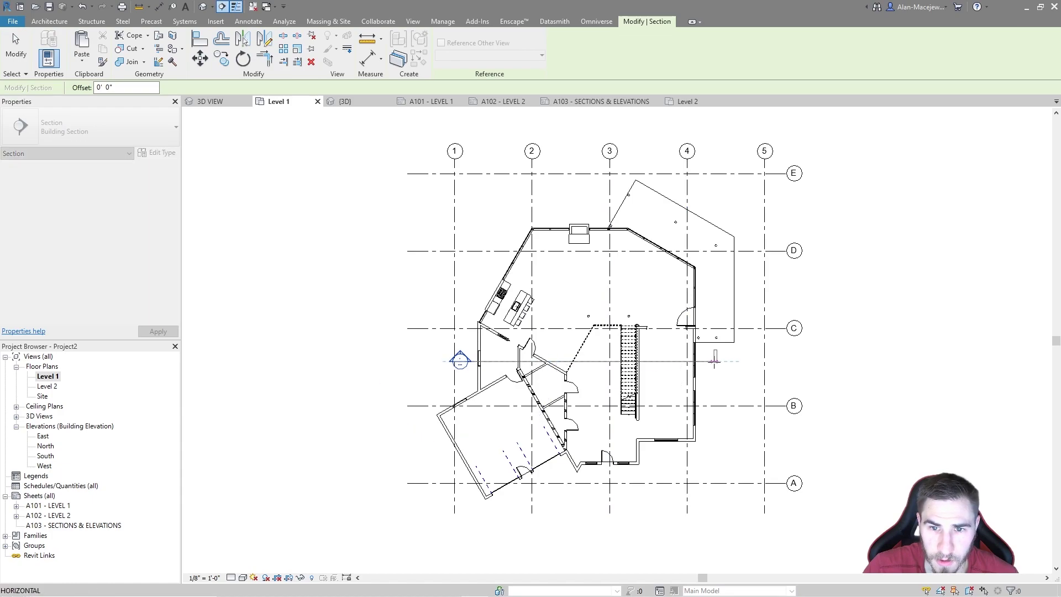
{"action": "left_click", "coordinate": [715, 361]}
{"action": "key", "text": "Escape"}
{"action": "key", "text": "Escape"}
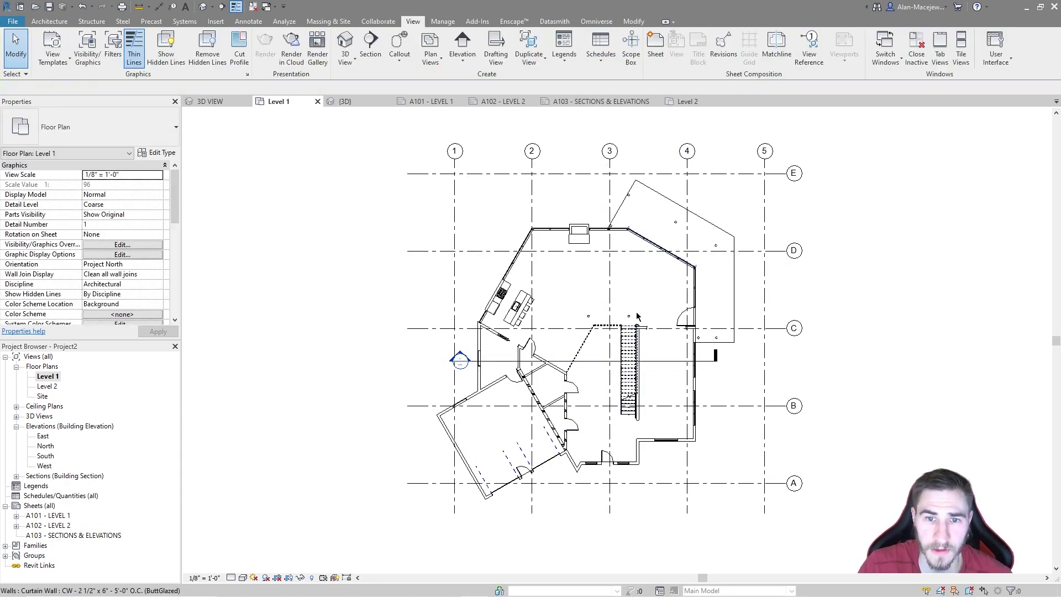
{"action": "left_click", "coordinate": [462, 45]}
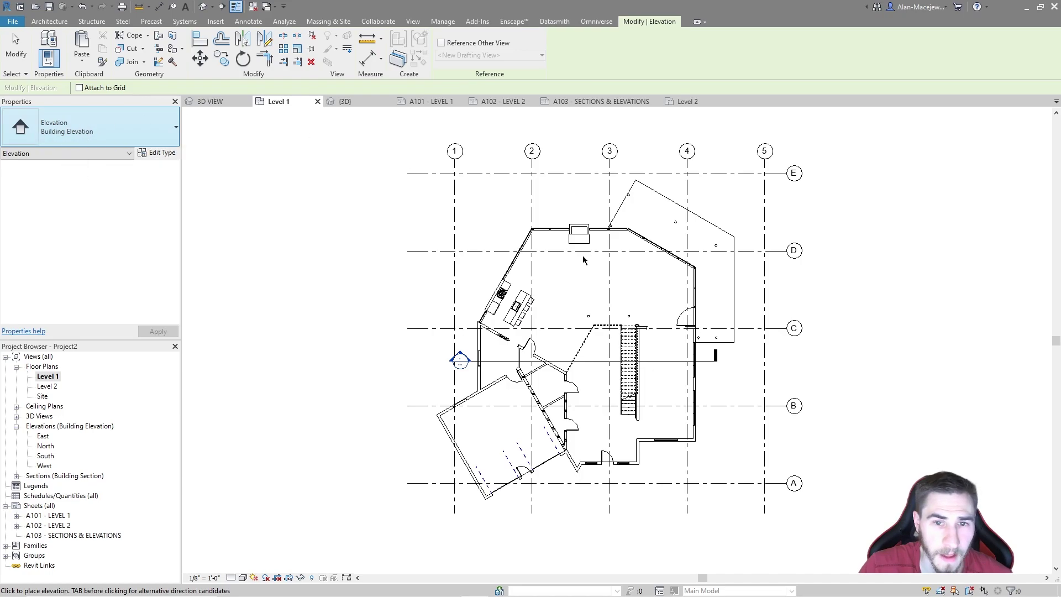
{"action": "key", "text": "Escape"}
{"action": "key", "text": "Escape"}
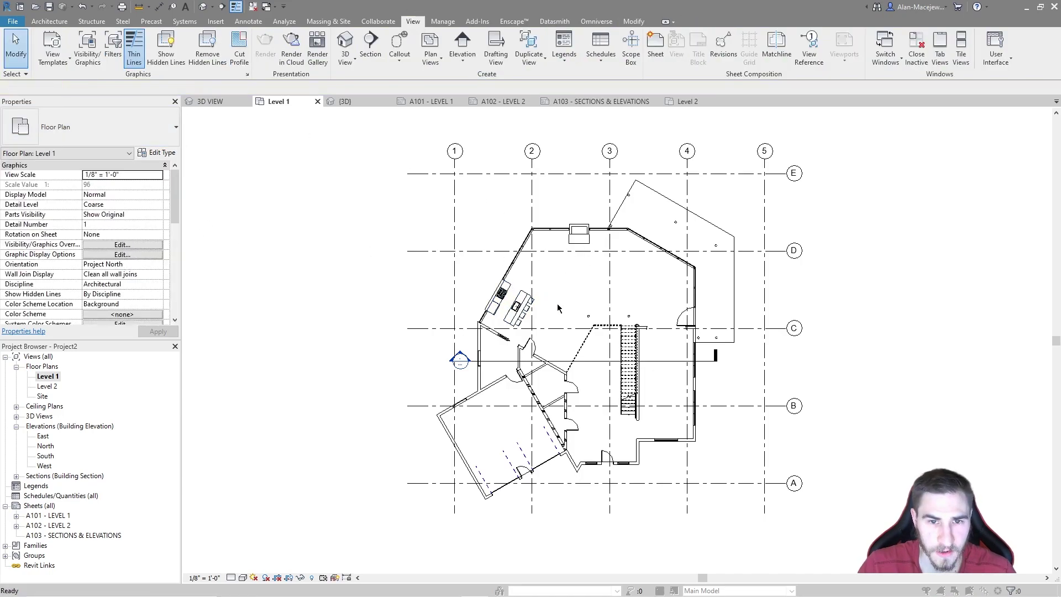
Step: Turn on the Elevations annotation category in the Level 1 plan's Visibility/Graphic Overrides
{"action": "key", "text": "v"}
{"action": "key", "text": "g"}
{"action": "key", "text": "e"}
{"action": "left_click", "coordinate": [500, 155]}
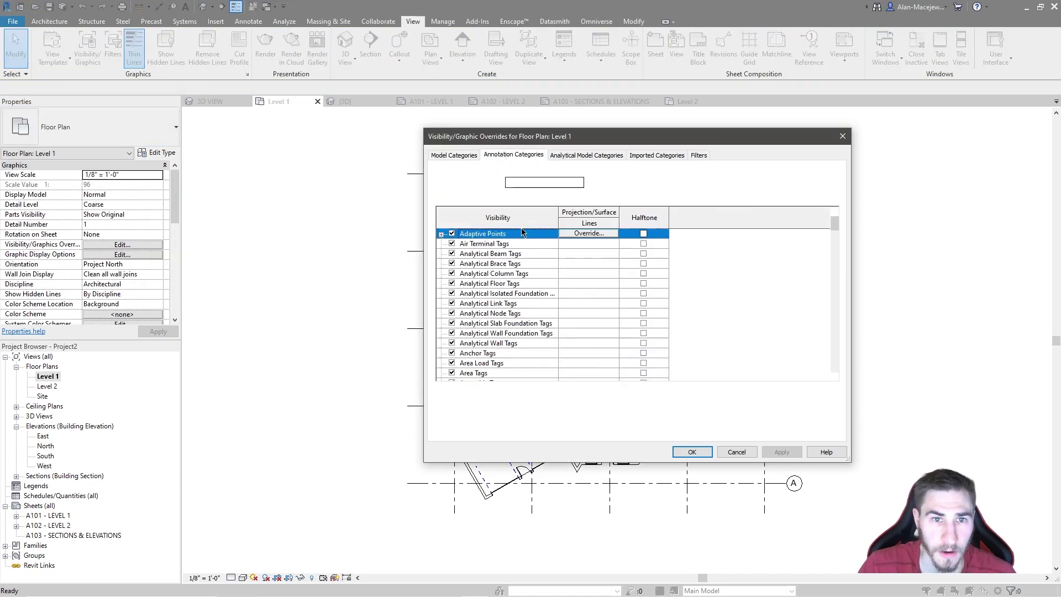
{"action": "left_click", "coordinate": [453, 343]}
{"action": "left_click", "coordinate": [692, 452]}
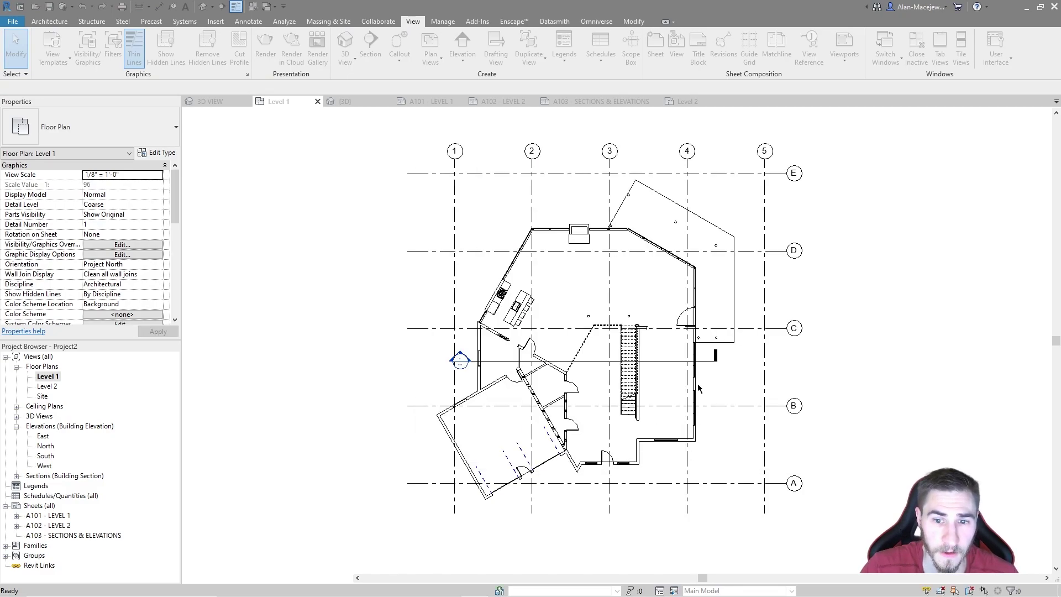
Step: Place a north-facing building elevation on the Level 1 plan inside the house, between grids 2 and 3 and grids C and D
{"action": "scroll", "coordinate": [534, 177], "scroll_direction": "up", "scroll_amount": 4}
{"action": "left_click", "coordinate": [462, 44]}
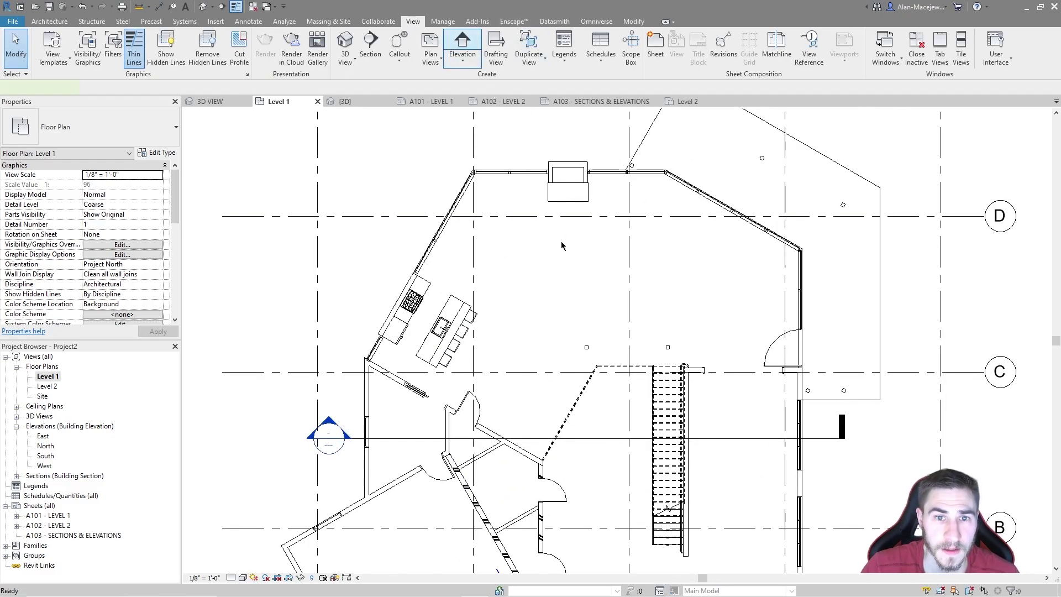
{"action": "scroll", "coordinate": [608, 267], "scroll_direction": "down", "scroll_amount": 2}
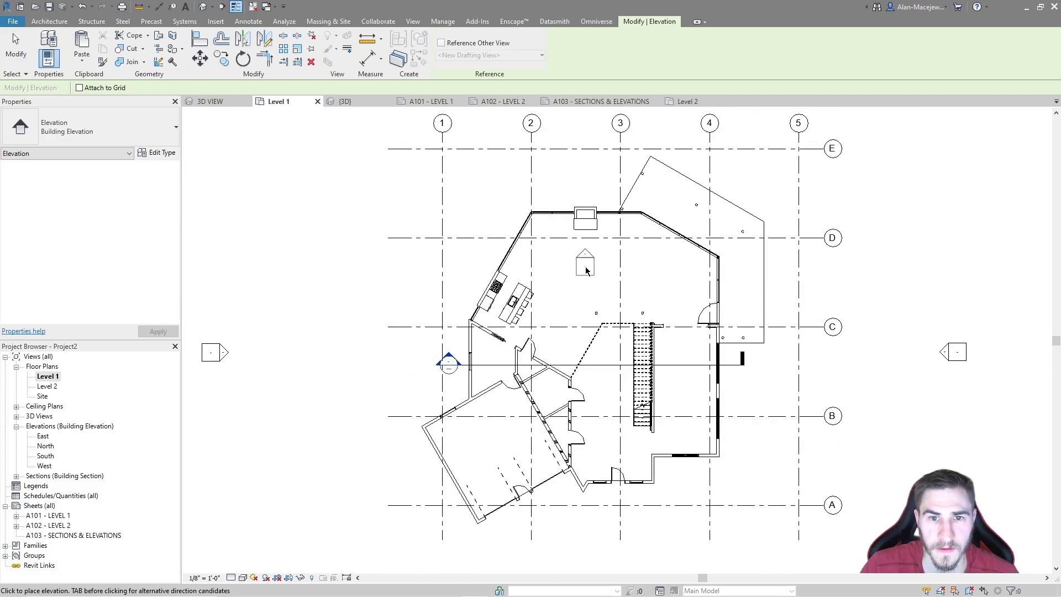
{"action": "left_click", "coordinate": [585, 271]}
{"action": "key", "text": "Escape"}
{"action": "key", "text": "Escape"}
Step: Shorten the new elevation's view extent in the Level 1 plan to run from about grid 2 to just past grid 3
{"action": "left_click", "coordinate": [586, 256]}
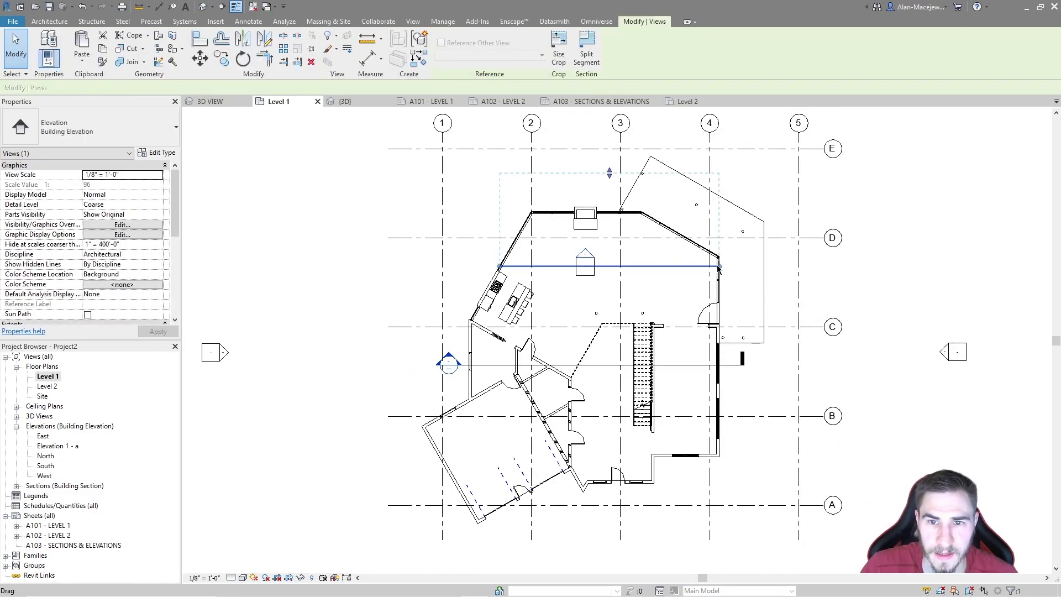
{"action": "key", "text": "Escape"}
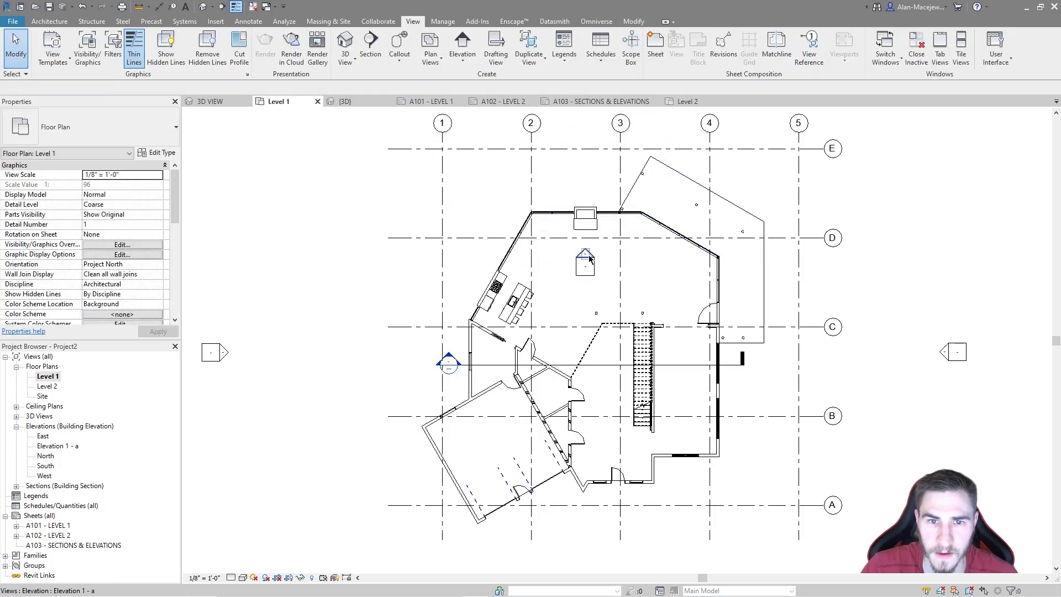
{"action": "left_click", "coordinate": [589, 259]}
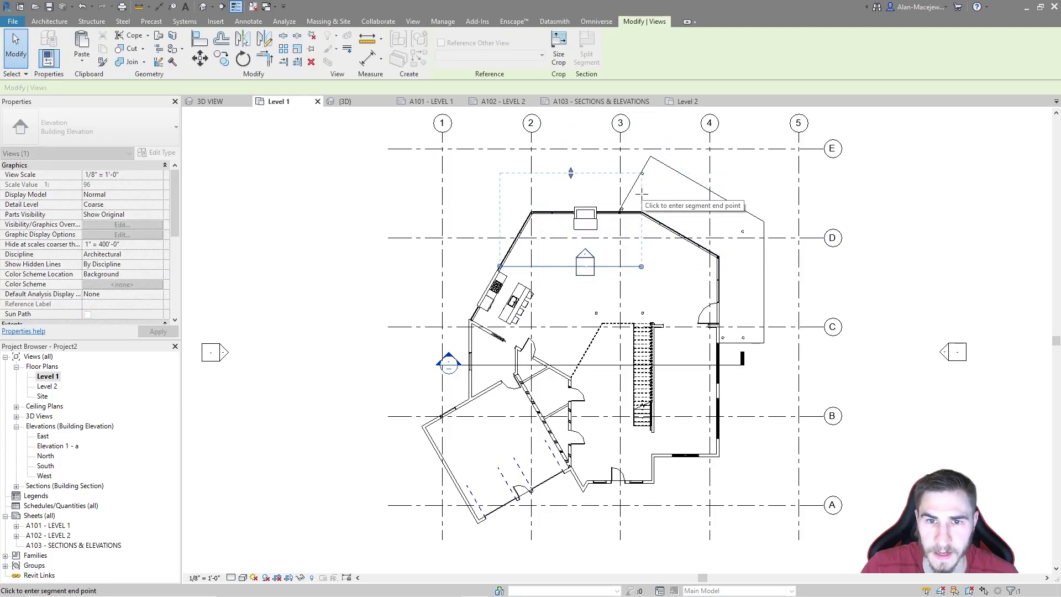
{"action": "left_click_drag", "start_coordinate": [499, 267], "coordinate": [523, 267]}
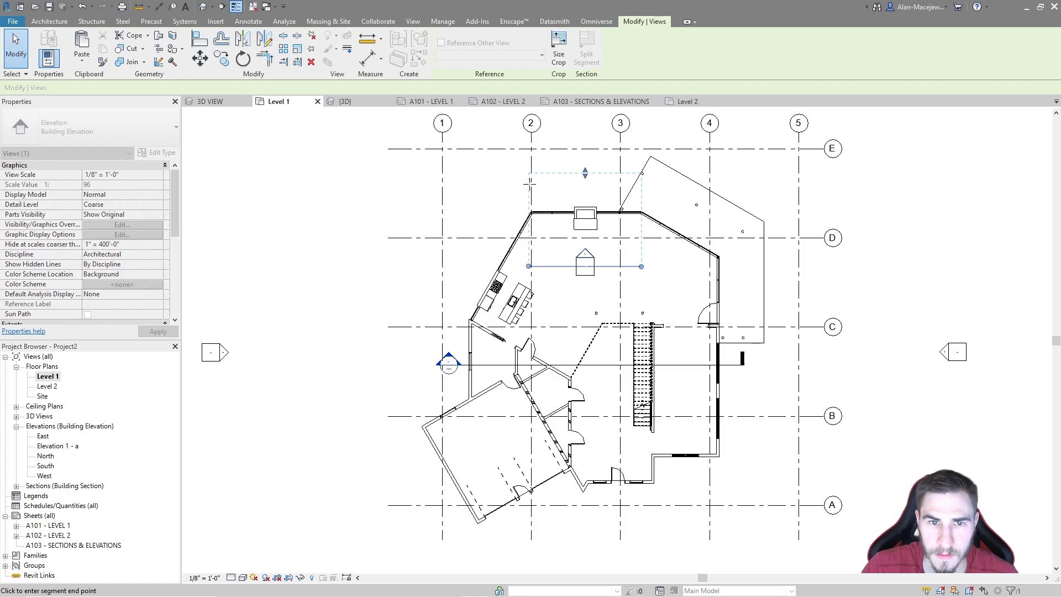
{"action": "left_click", "coordinate": [497, 365]}
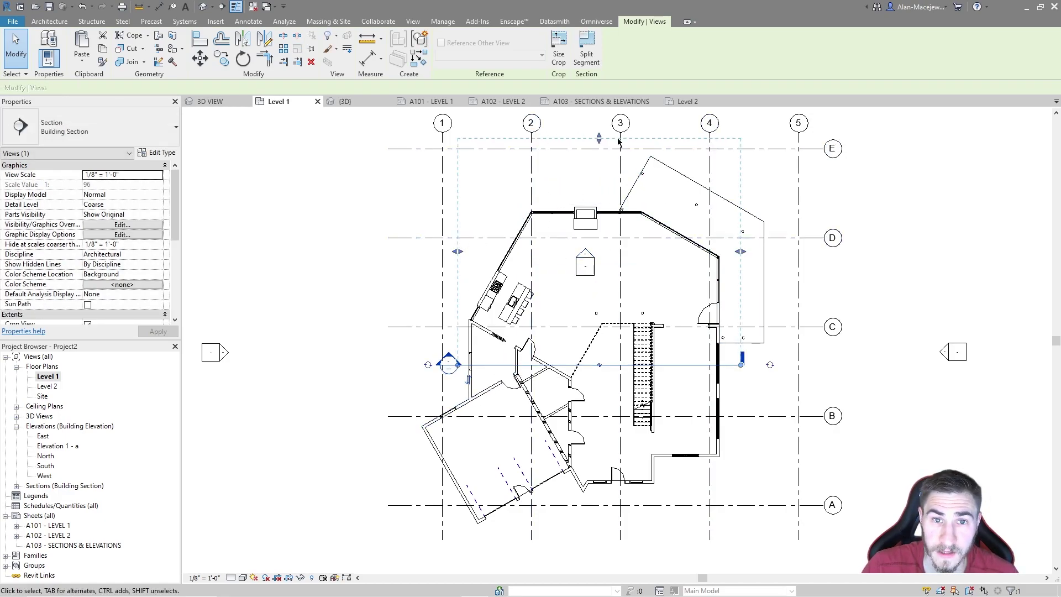
{"action": "key", "text": "Escape"}
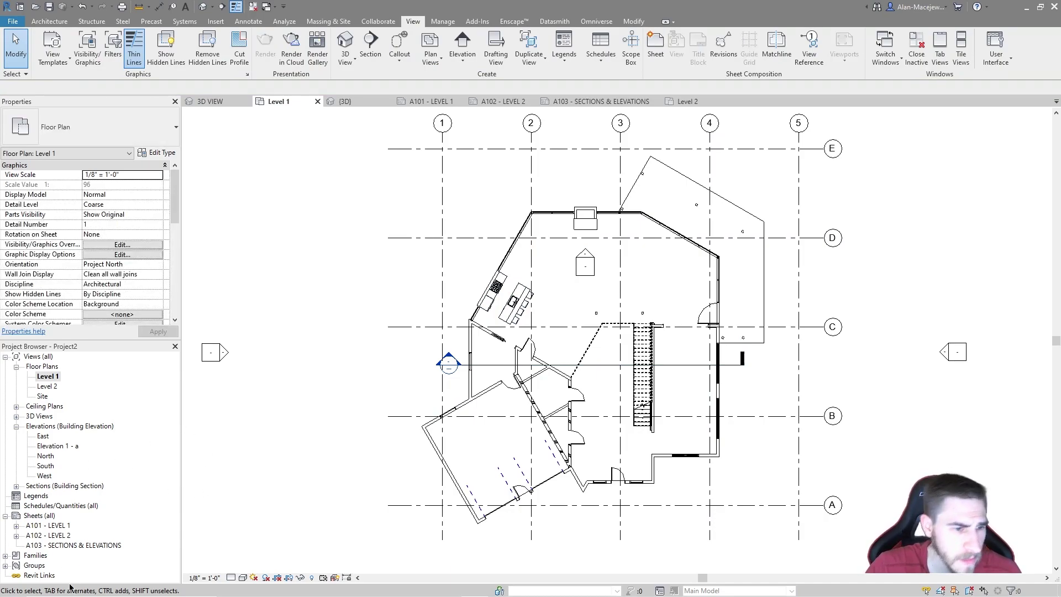
Step: Open sheet A103 and place the Elevation 1 - a view in its open area near the title block
{"action": "double_click", "coordinate": [72, 545]}
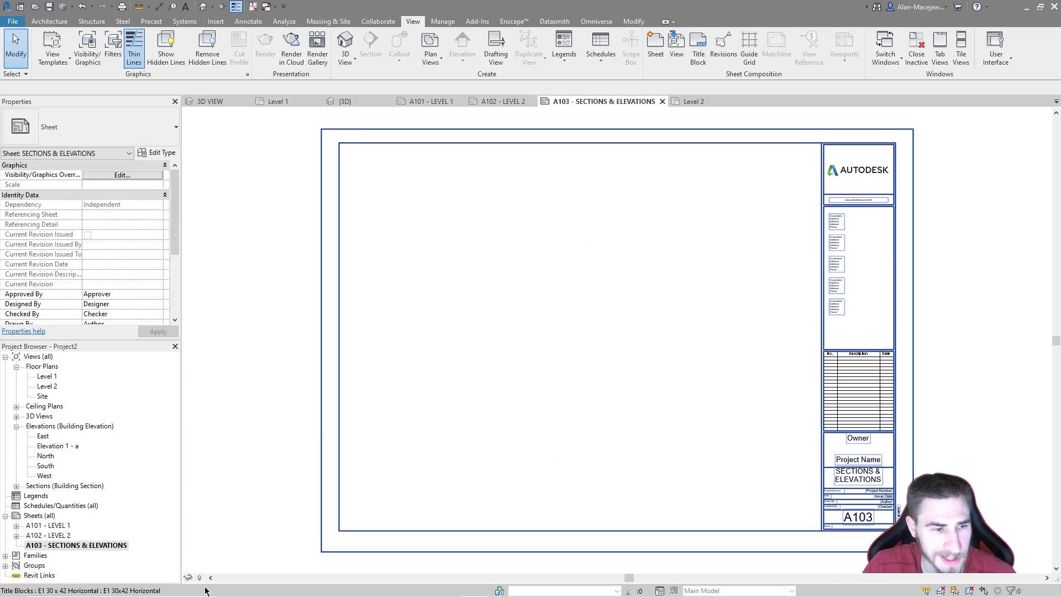
{"action": "left_click_drag", "start_coordinate": [58, 447], "coordinate": [559, 380]}
{"action": "left_click", "coordinate": [694, 282]}
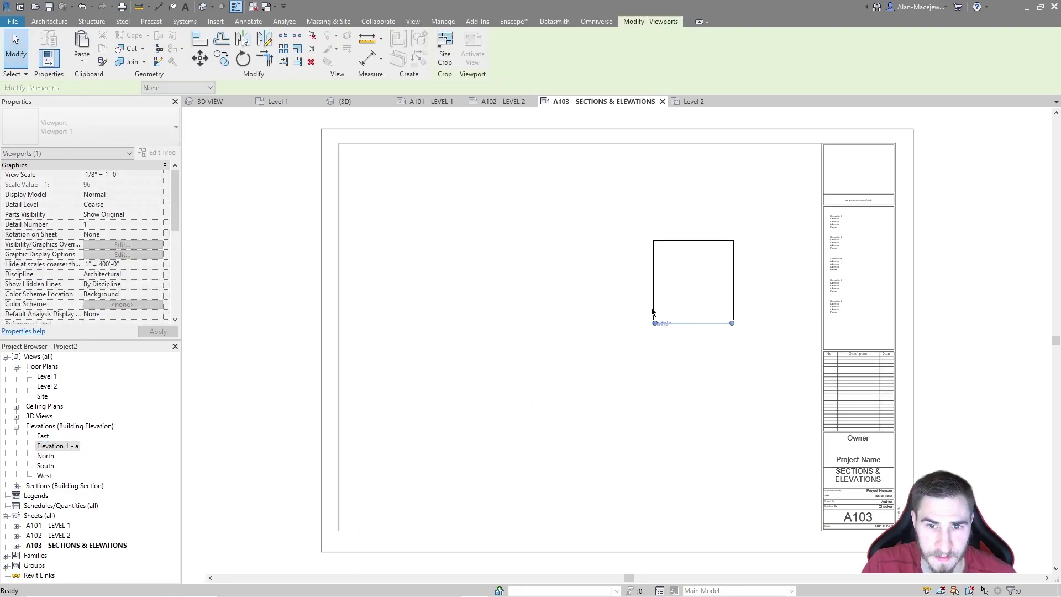
Step: Place the Section 1 view on sheet A103 below the elevation and shift the elevation viewport toward the title block above the section
{"action": "double_click", "coordinate": [44, 486]}
{"action": "left_click", "coordinate": [51, 497]}
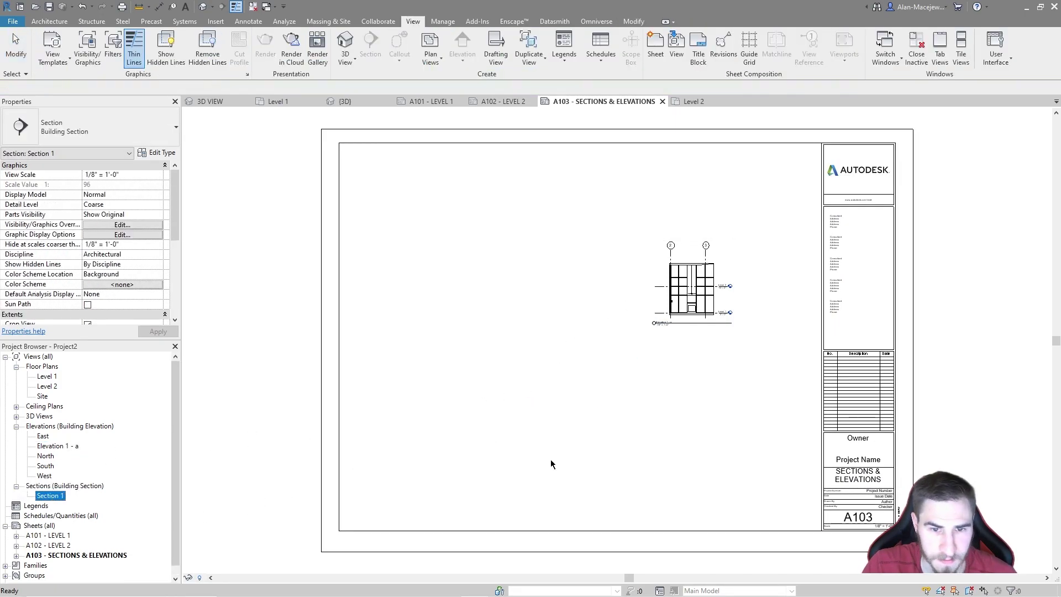
{"action": "left_click_drag", "start_coordinate": [627, 444], "coordinate": [812, 460]}
{"action": "left_click", "coordinate": [624, 436]}
{"action": "scroll", "coordinate": [701, 512], "scroll_direction": "up", "scroll_amount": 3}
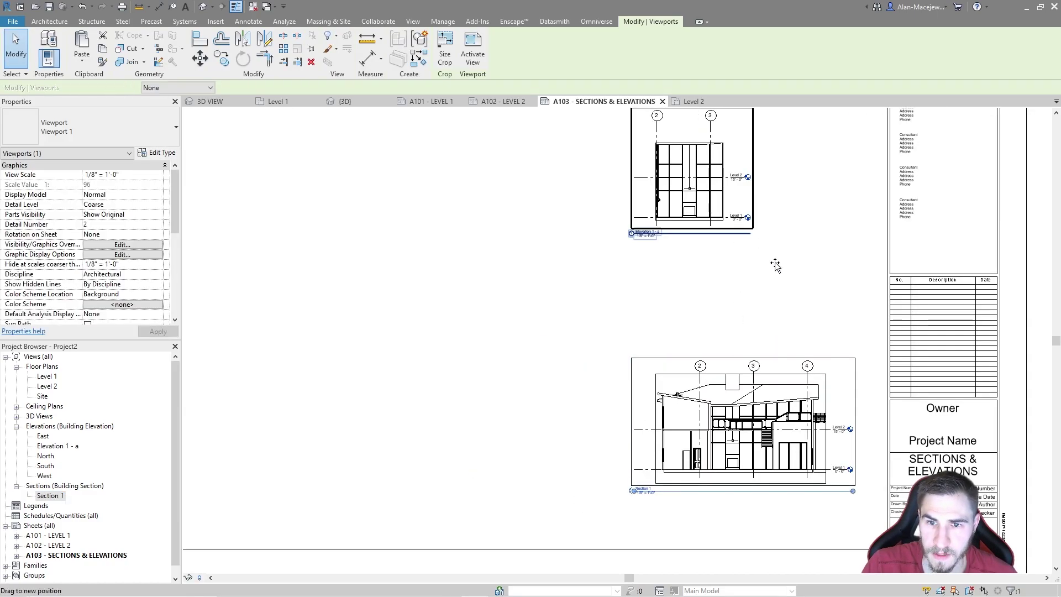
{"action": "left_click_drag", "start_coordinate": [691, 183], "coordinate": [588, 323]}
{"action": "middle_click_drag", "start_coordinate": [587, 322], "coordinate": [503, 303]}
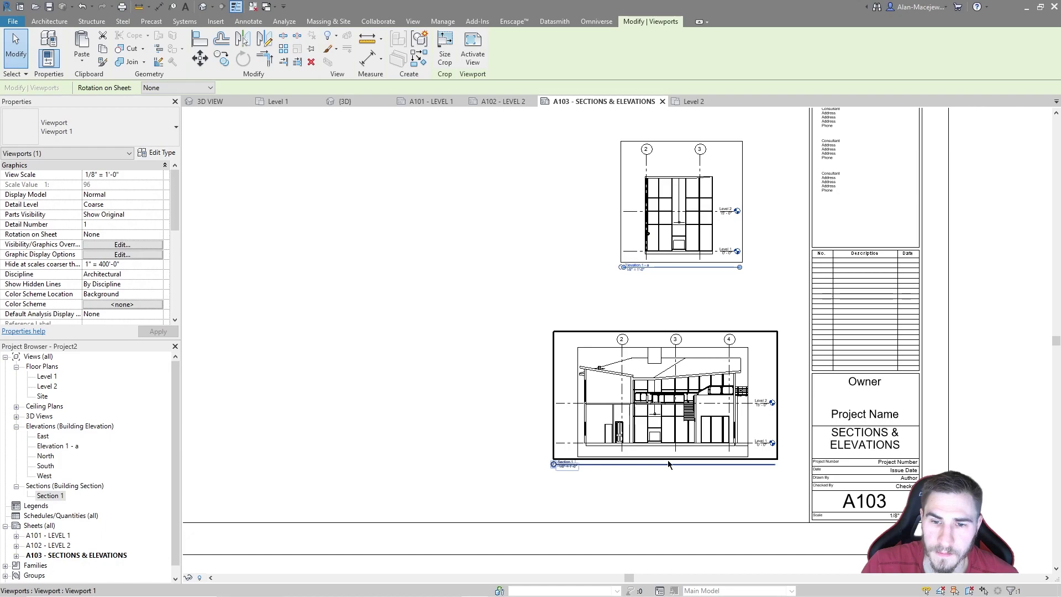
{"action": "scroll", "coordinate": [668, 460], "scroll_direction": "down", "scroll_amount": 3}
{"action": "scroll", "coordinate": [604, 360], "scroll_direction": "down", "scroll_amount": 1}
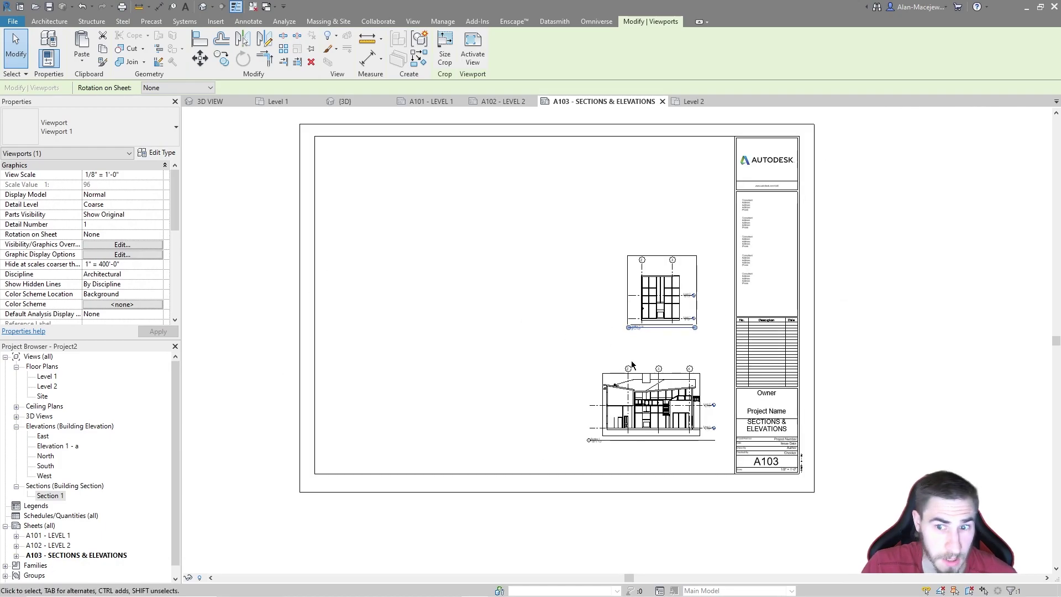
Step: Assign the Plans guide grid to sheet A103
{"action": "left_click", "coordinate": [823, 361]}
{"action": "scroll", "coordinate": [78, 263], "scroll_direction": "down", "scroll_amount": 3}
{"action": "left_click", "coordinate": [158, 305]}
{"action": "left_click", "coordinate": [128, 323]}
{"action": "scroll", "coordinate": [699, 495], "scroll_direction": "up", "scroll_amount": 3}
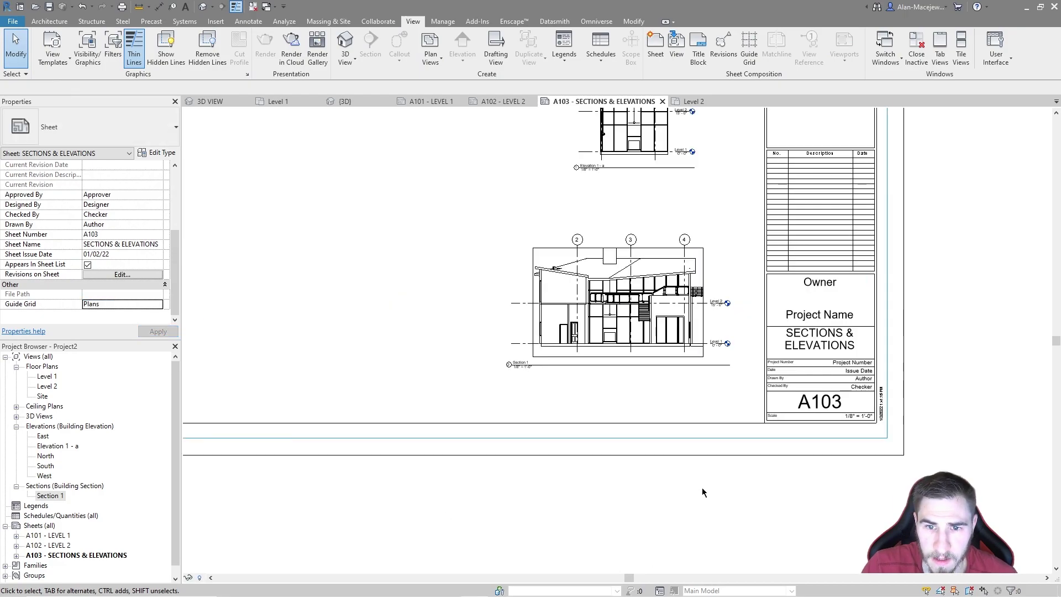
{"action": "scroll", "coordinate": [729, 186], "scroll_direction": "up", "scroll_amount": 2}
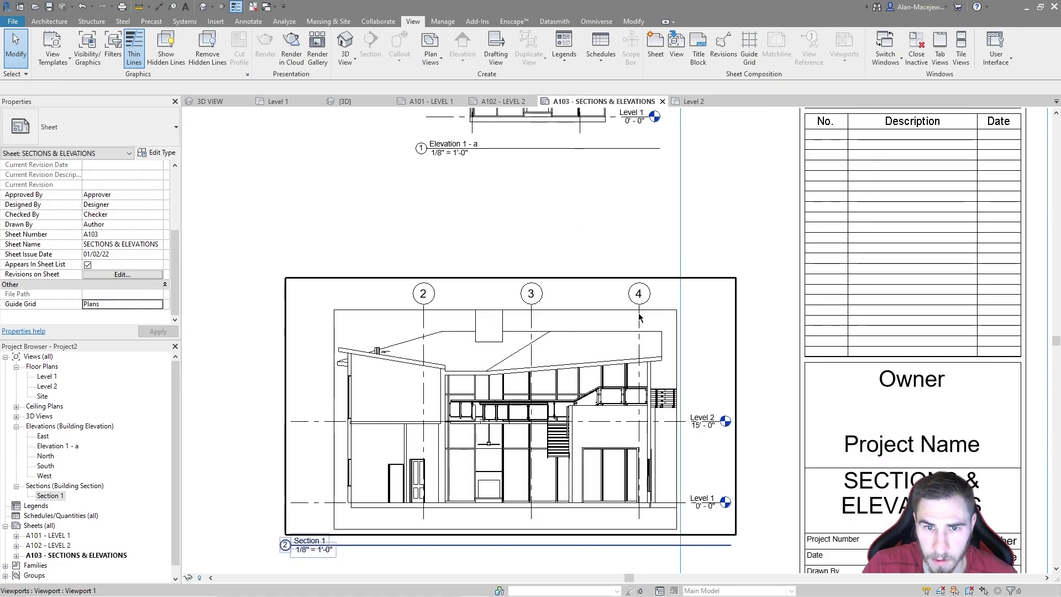
Step: Move the Section 1 viewport with Disjoin off so its grid 4 line lies on the vertical guide grid line beside the title block
{"action": "scroll", "coordinate": [685, 215], "scroll_direction": "down", "scroll_amount": 3}
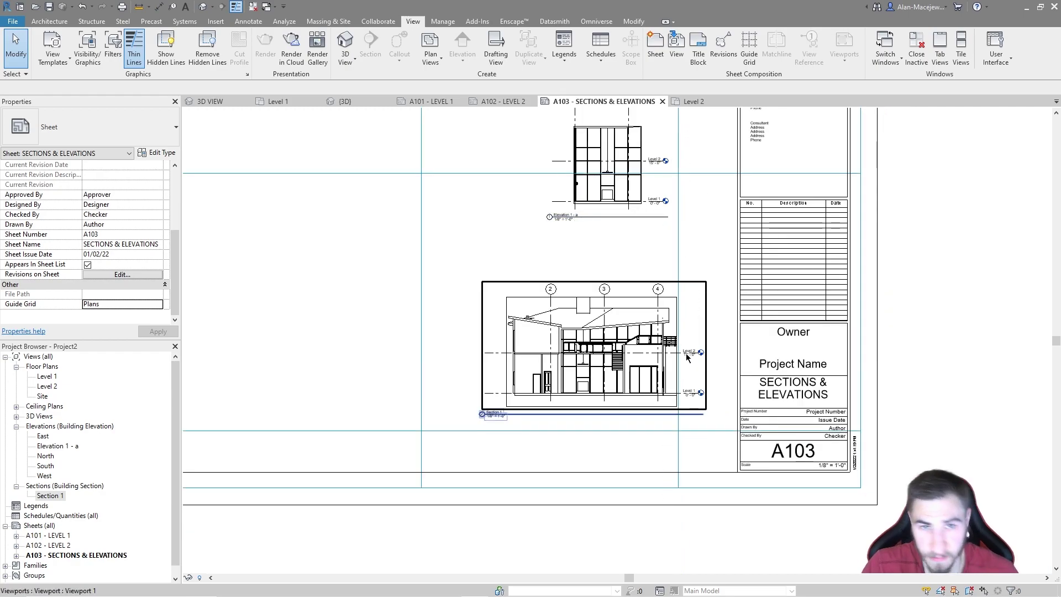
{"action": "left_click", "coordinate": [601, 345]}
{"action": "left_click_drag", "start_coordinate": [601, 345], "coordinate": [566, 333]}
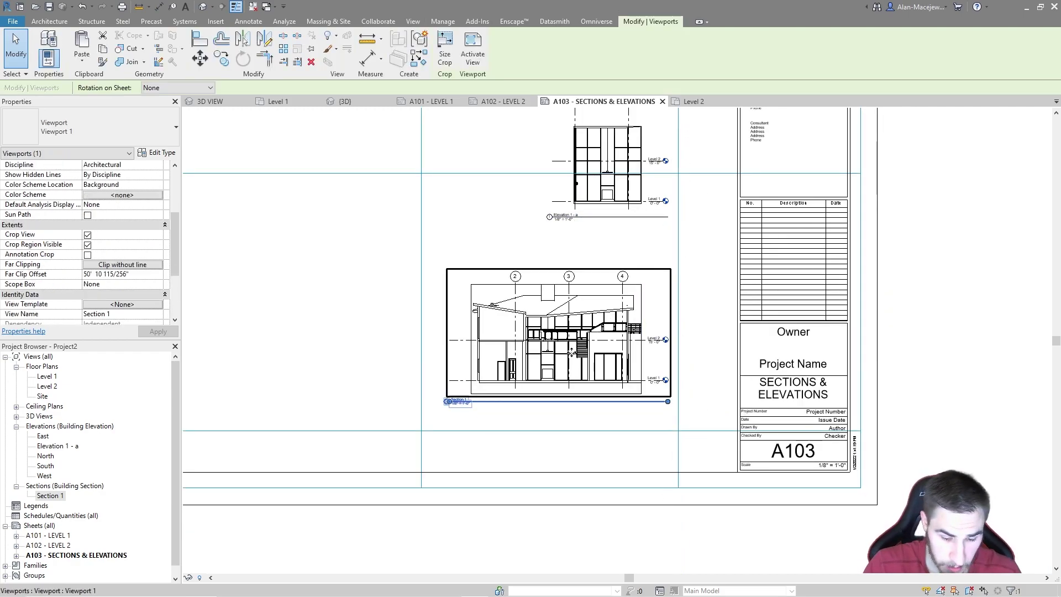
{"action": "scroll", "coordinate": [590, 347], "scroll_direction": "up", "scroll_amount": 2}
{"action": "key", "text": "m"}
{"action": "key", "text": "v"}
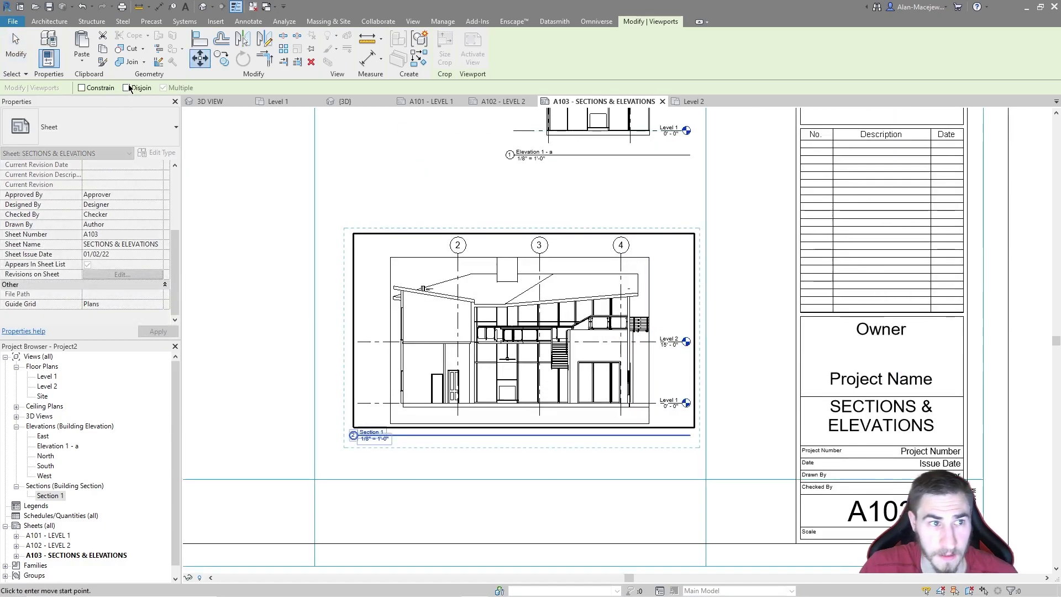
{"action": "scroll", "coordinate": [628, 315], "scroll_direction": "up", "scroll_amount": 2}
{"action": "left_click", "coordinate": [620, 308]}
{"action": "left_click", "coordinate": [746, 306]}
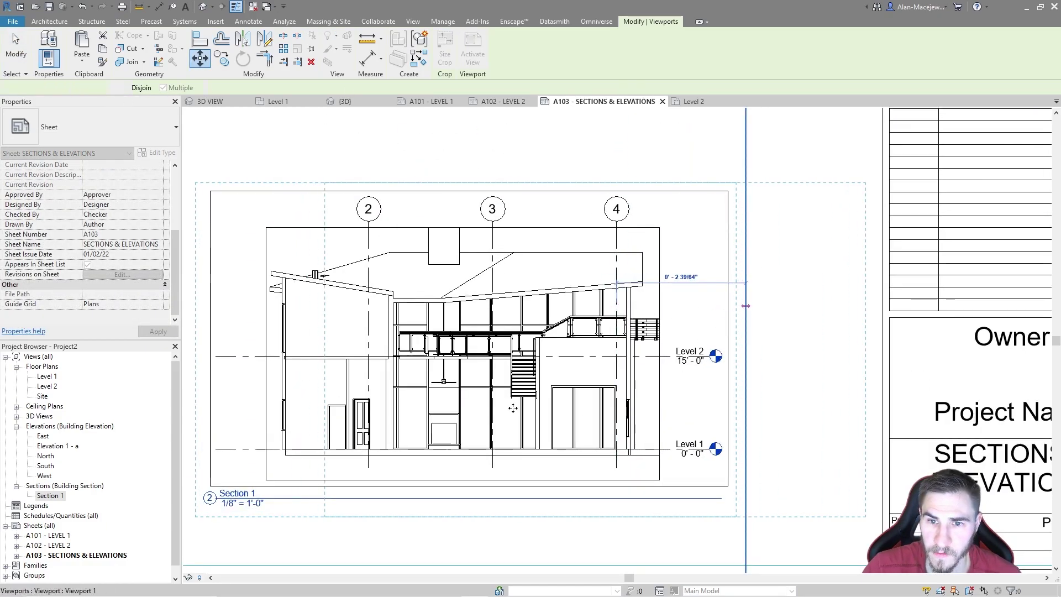
{"action": "scroll", "coordinate": [570, 362], "scroll_direction": "down", "scroll_amount": 4}
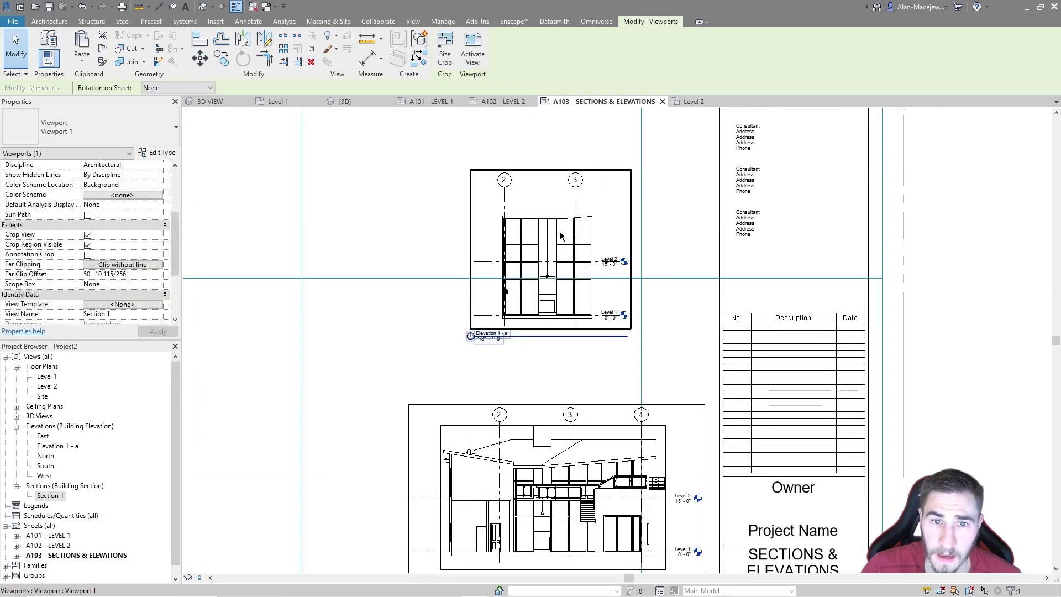
Step: Activate the elevation view on sheet A103, extend its crop region past grid 4 and the deck, and deactivate the view
{"action": "left_click", "coordinate": [562, 230]}
{"action": "mouse_move", "coordinate": [572, 341]}
{"action": "middle_mouse_down"}
{"action": "mouse_move", "coordinate": [575, 259]}
{"action": "mouse_move", "coordinate": [580, 358]}
{"action": "middle_mouse_up"}
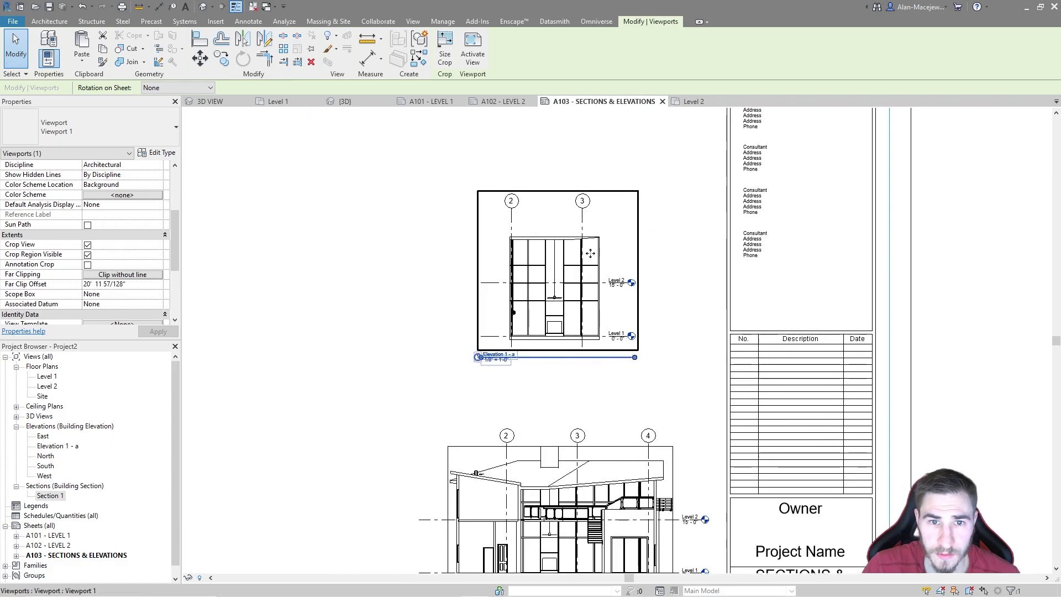
{"action": "double_click", "coordinate": [591, 263]}
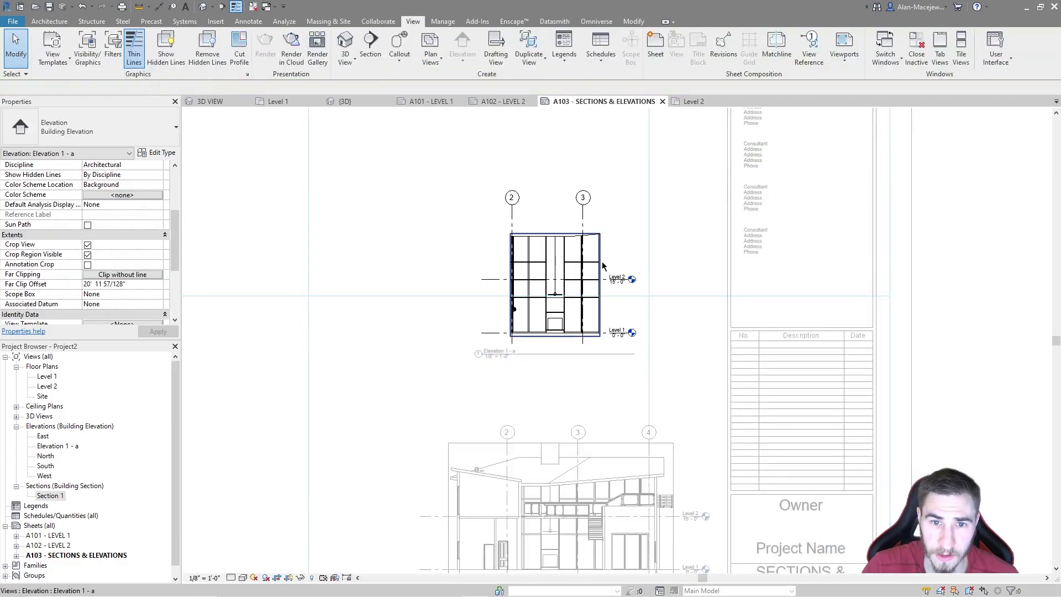
{"action": "left_click", "coordinate": [601, 261]}
{"action": "left_click_drag", "start_coordinate": [601, 285], "coordinate": [668, 284]}
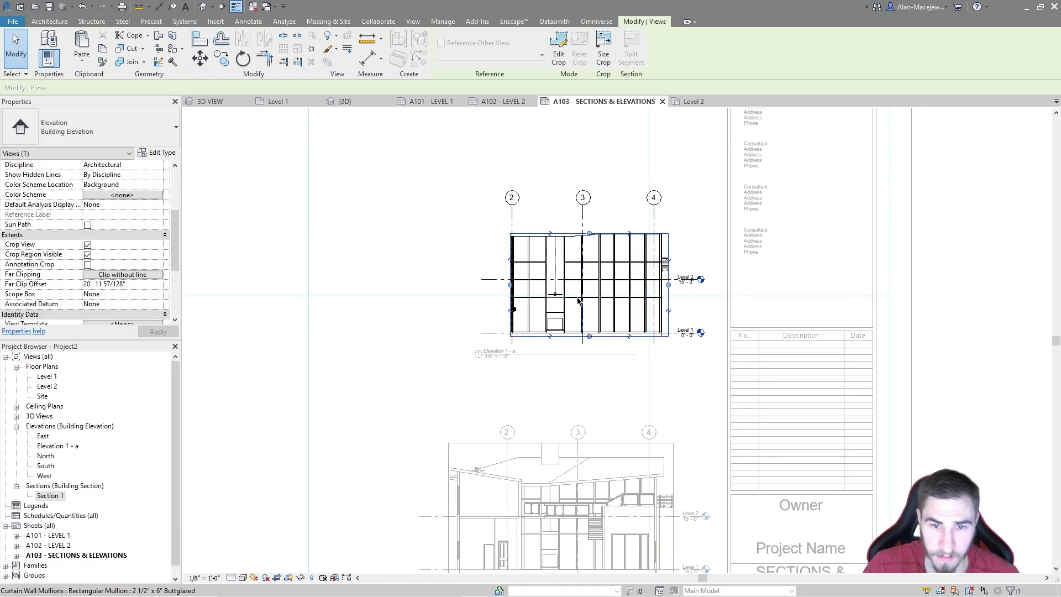
{"action": "key", "text": "ctrl+z"}
{"action": "left_click", "coordinate": [601, 271]}
{"action": "key", "text": "Escape"}
{"action": "left_click", "coordinate": [601, 284]}
{"action": "left_click_drag", "start_coordinate": [600, 284], "coordinate": [689, 284]}
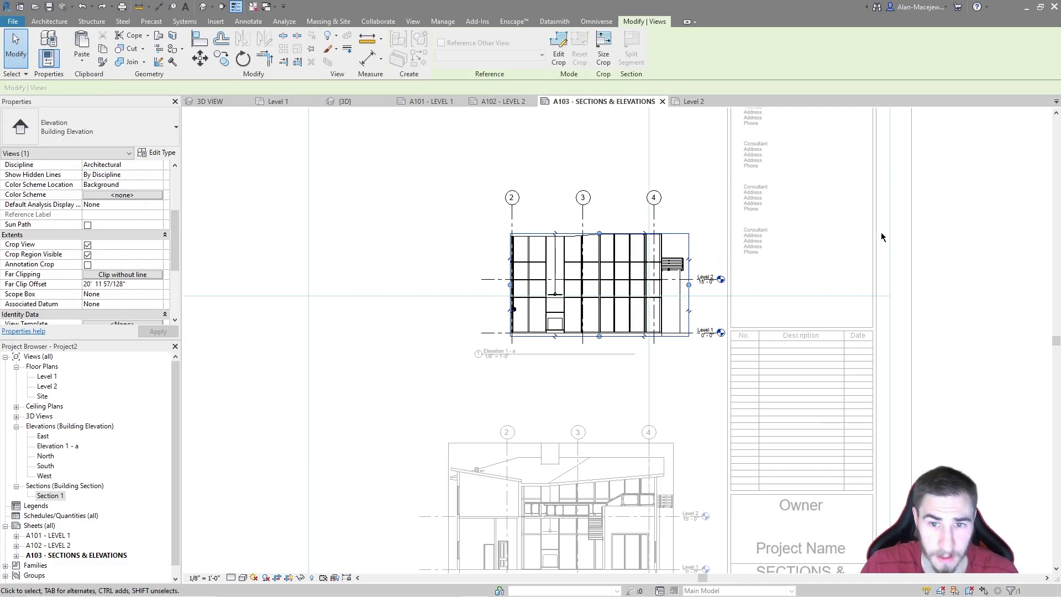
{"action": "double_click", "coordinate": [867, 241]}
Step: Move the elevation viewport so its grid 4 line lies on the same vertical guide grid line as the section's
{"action": "left_click", "coordinate": [712, 260]}
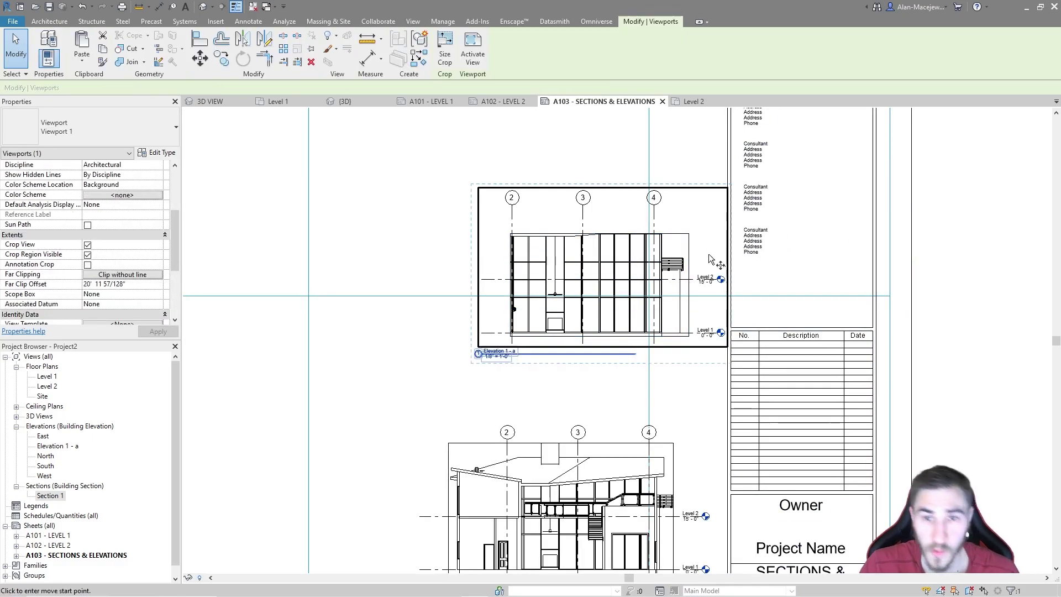
{"action": "scroll", "coordinate": [660, 223], "scroll_direction": "up", "scroll_amount": 3}
{"action": "key", "text": "m"}
{"action": "key", "text": "v"}
{"action": "left_click", "coordinate": [646, 221]}
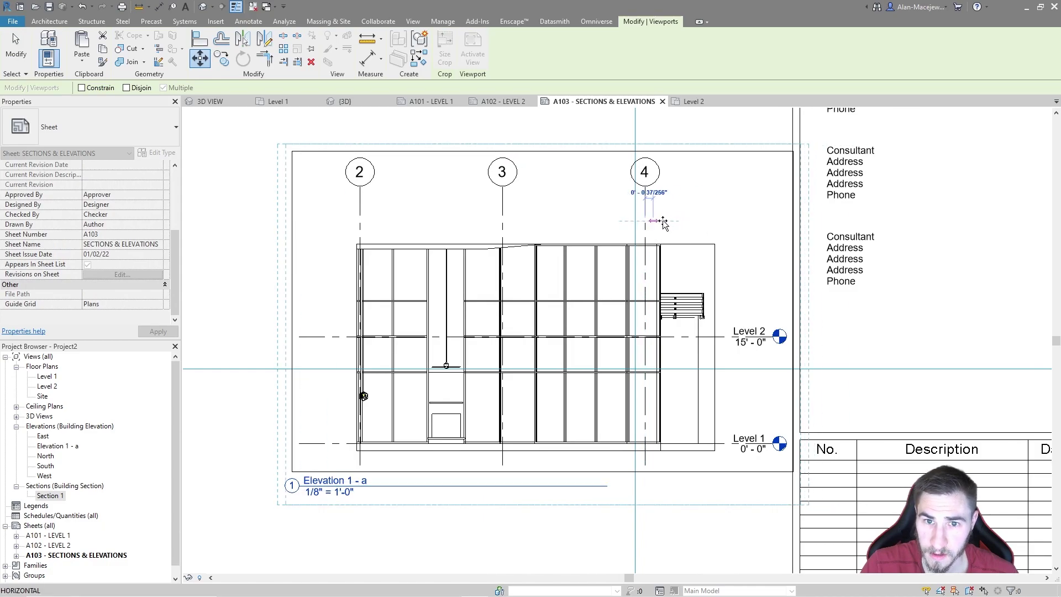
{"action": "left_click", "coordinate": [635, 221]}
{"action": "scroll", "coordinate": [634, 226], "scroll_direction": "down", "scroll_amount": 3}
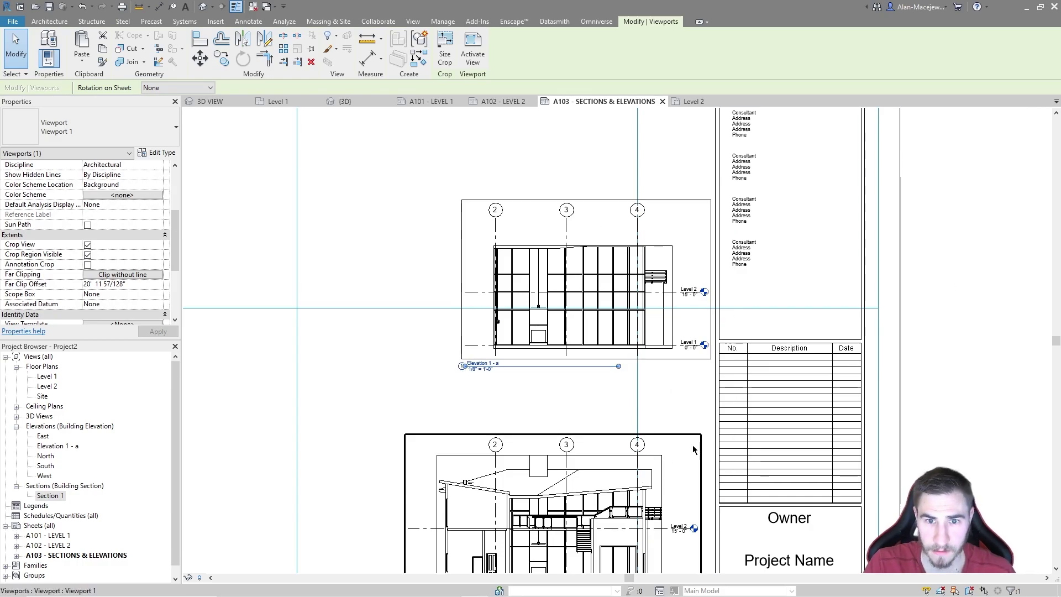
Step: Activate the elevation view again, crop its east side back to just past grid 3, and deactivate the view
{"action": "double_click", "coordinate": [608, 276]}
{"action": "left_click", "coordinate": [672, 310]}
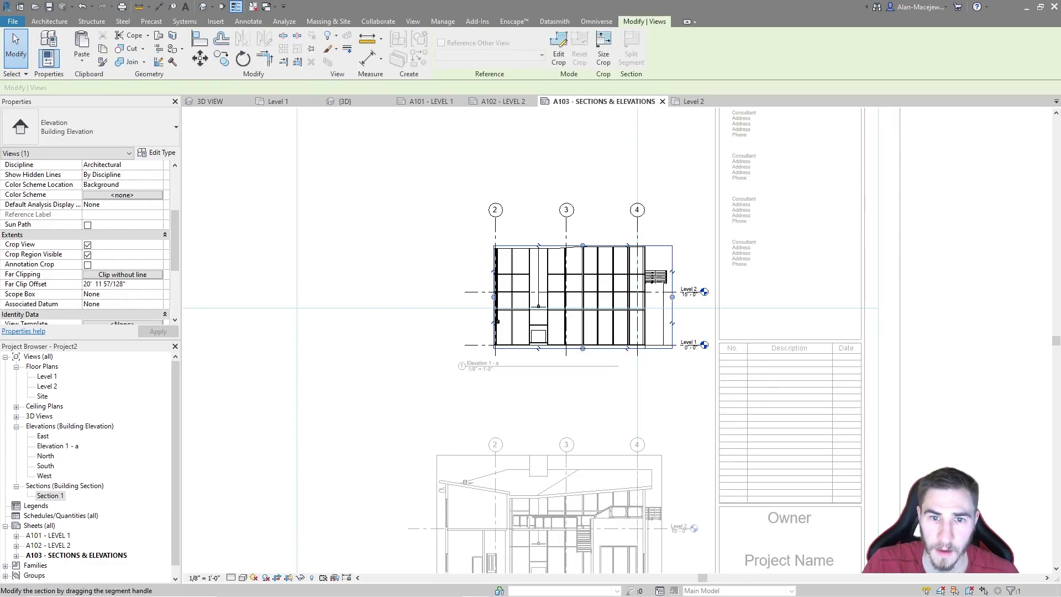
{"action": "left_click_drag", "start_coordinate": [672, 297], "coordinate": [568, 238]}
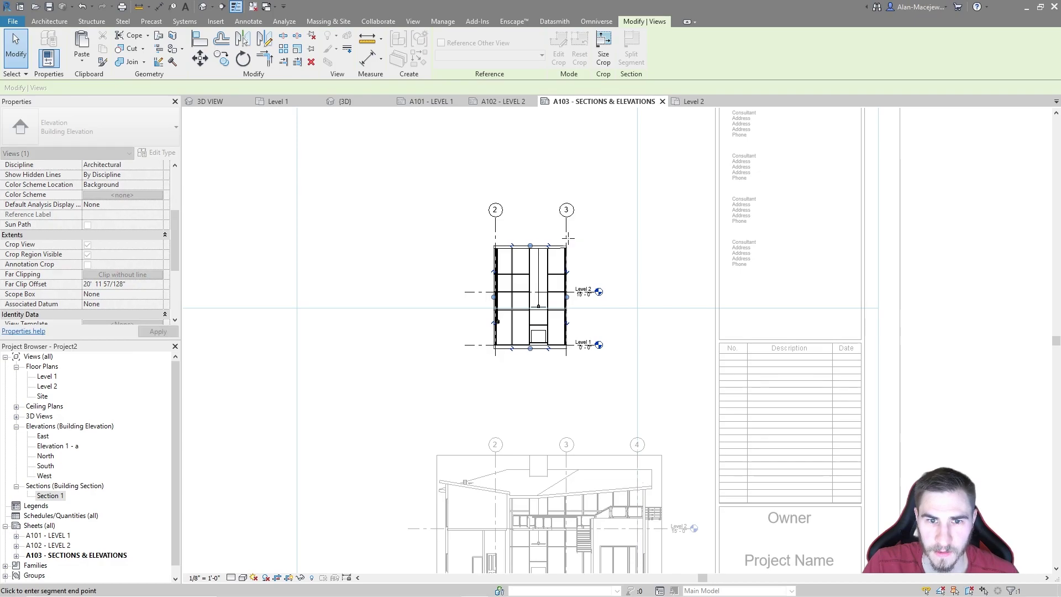
{"action": "left_click", "coordinate": [976, 330]}
{"action": "middle_click_drag", "start_coordinate": [472, 507], "coordinate": [481, 390]}
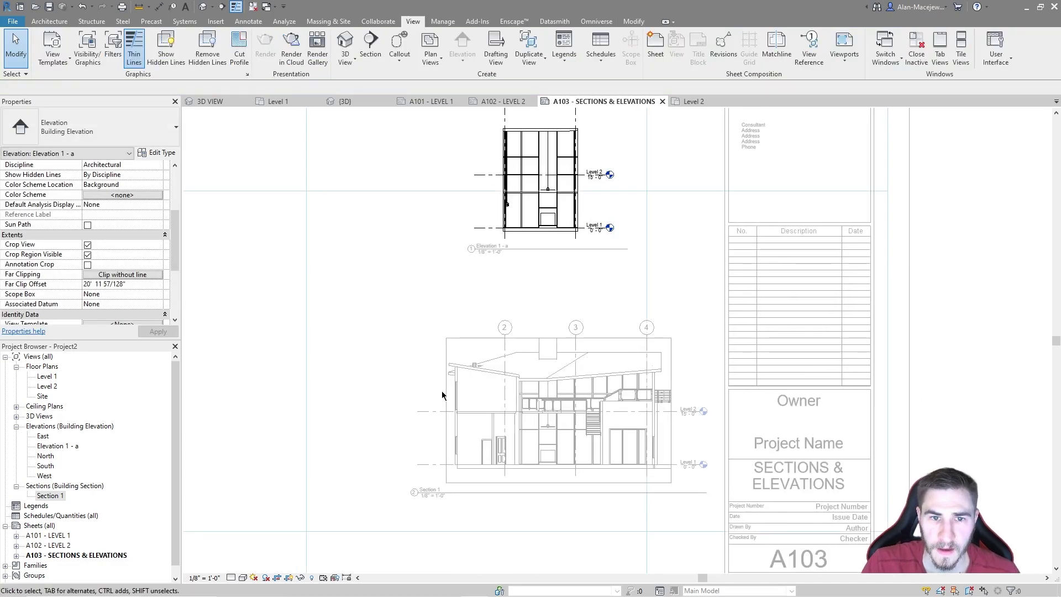
{"action": "double_click", "coordinate": [356, 450]}
Step: Move the elevation viewport out of alignment with the section, farther from the title block
{"action": "scroll", "coordinate": [597, 299], "scroll_direction": "down", "scroll_amount": 2}
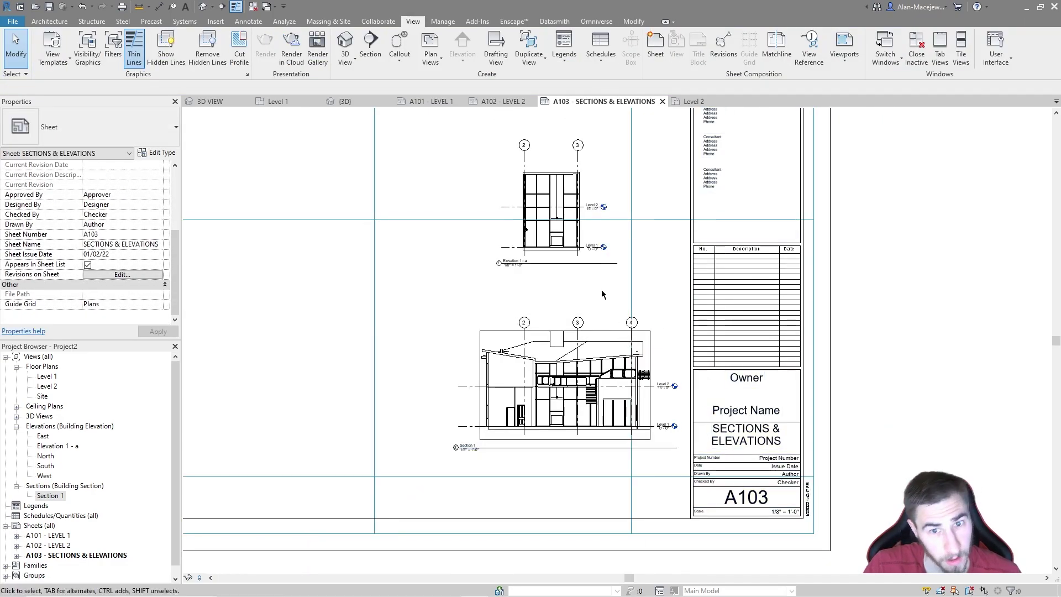
{"action": "middle_click_drag", "start_coordinate": [603, 290], "coordinate": [600, 308]}
{"action": "left_click", "coordinate": [470, 247]}
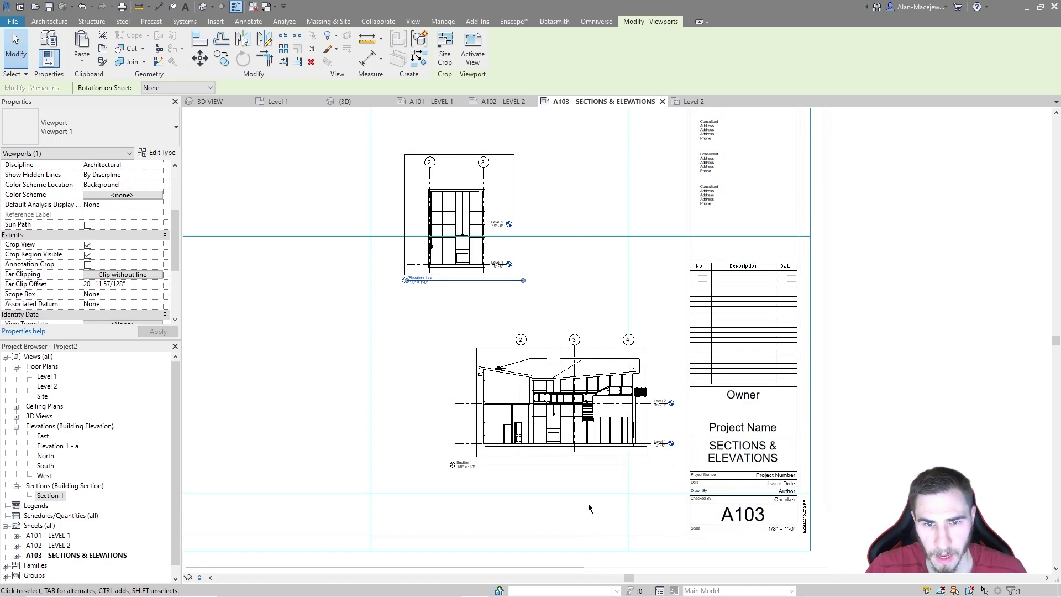
Step: Remove the guide grid from sheet A103 by setting its Guide Grid property to <None>
{"action": "scroll", "coordinate": [152, 272], "scroll_direction": "down", "scroll_amount": 4}
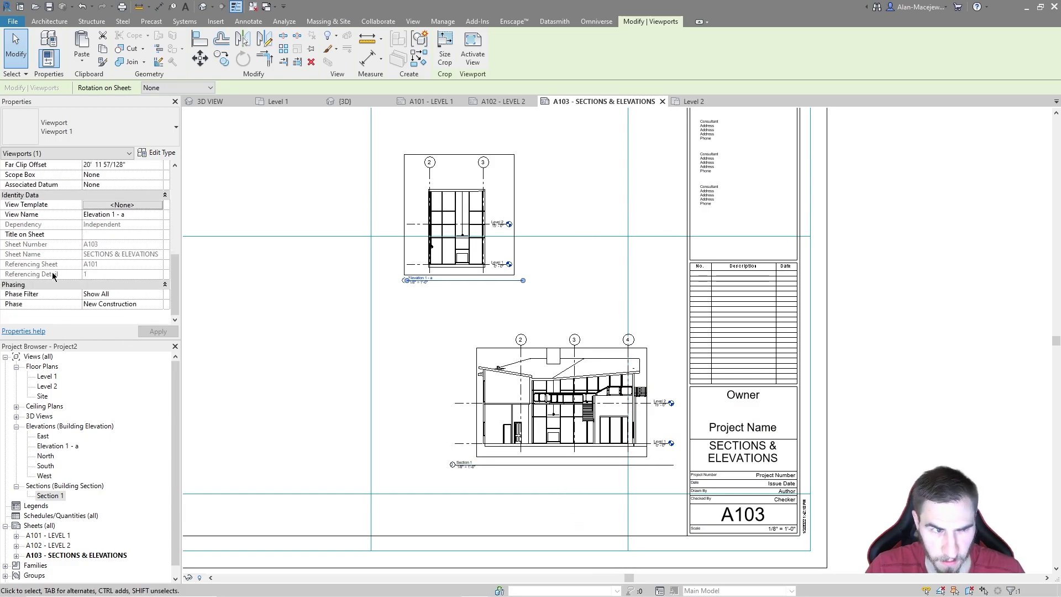
{"action": "left_click", "coordinate": [608, 282]}
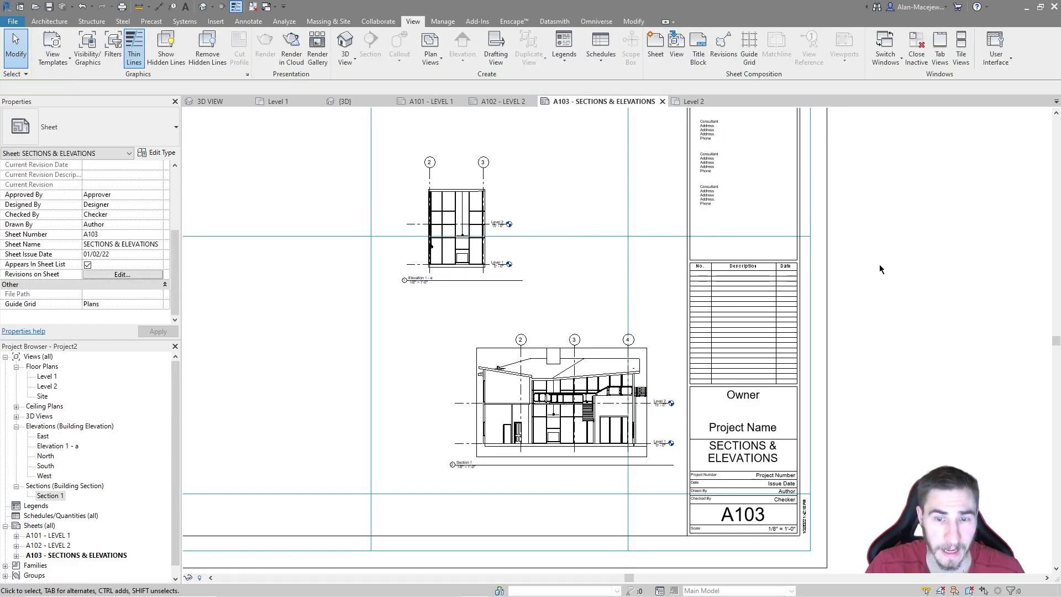
{"action": "left_click", "coordinate": [159, 305]}
{"action": "left_click", "coordinate": [97, 314]}
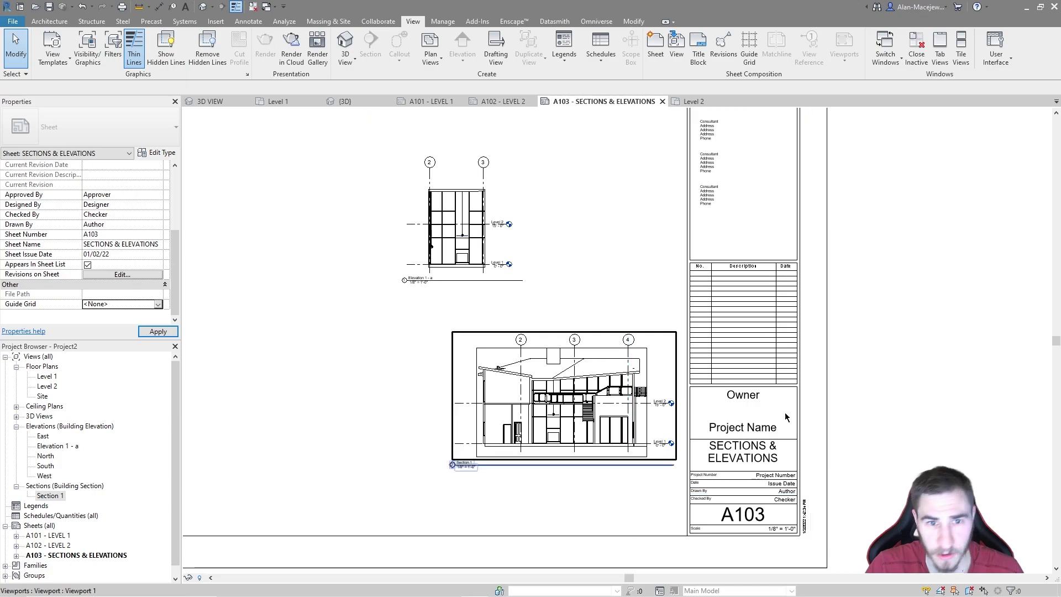
Step: Move the elevation viewport on A103 so its grids 2 and 3 align vertically with the section's grids 2 and 3
{"action": "left_click", "coordinate": [467, 235]}
{"action": "left_click_drag", "start_coordinate": [470, 237], "coordinate": [552, 237]}
{"action": "left_click", "coordinate": [676, 304]}
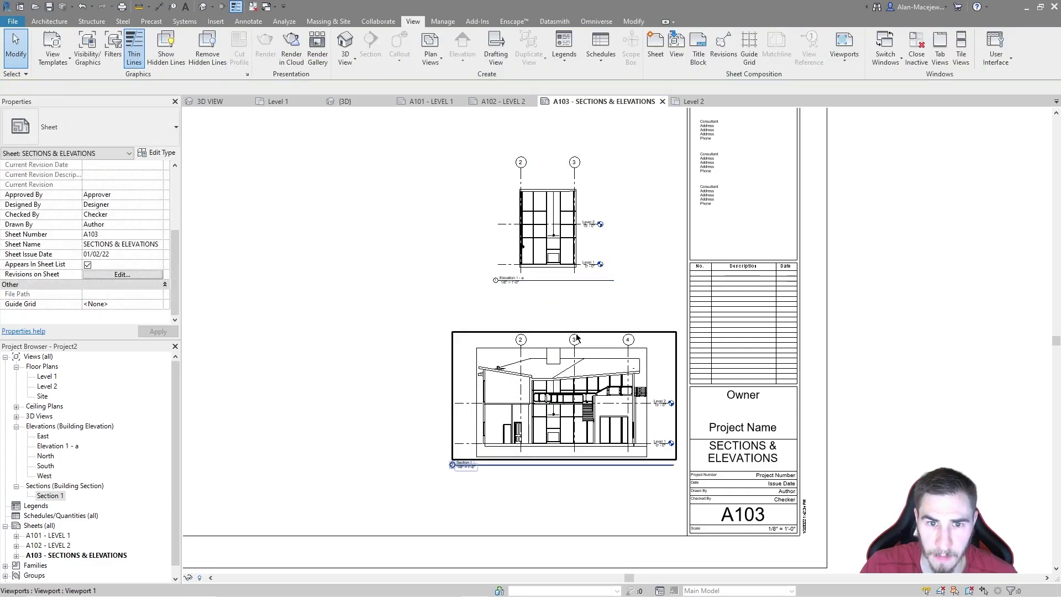
Step: Check along grids 2 and 3 how the elevation lines up with the section on sheet A103
{"action": "scroll", "coordinate": [580, 205], "scroll_direction": "up", "scroll_amount": 2}
{"action": "left_click_drag", "start_coordinate": [675, 121], "coordinate": [578, 407]}
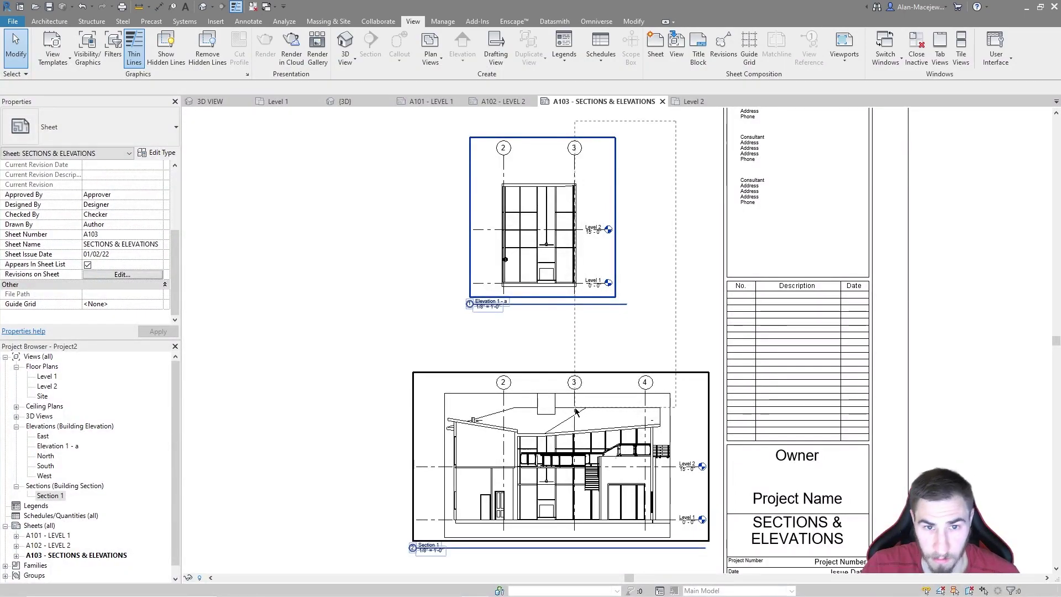
{"action": "left_click_drag", "start_coordinate": [579, 373], "coordinate": [504, 409]}
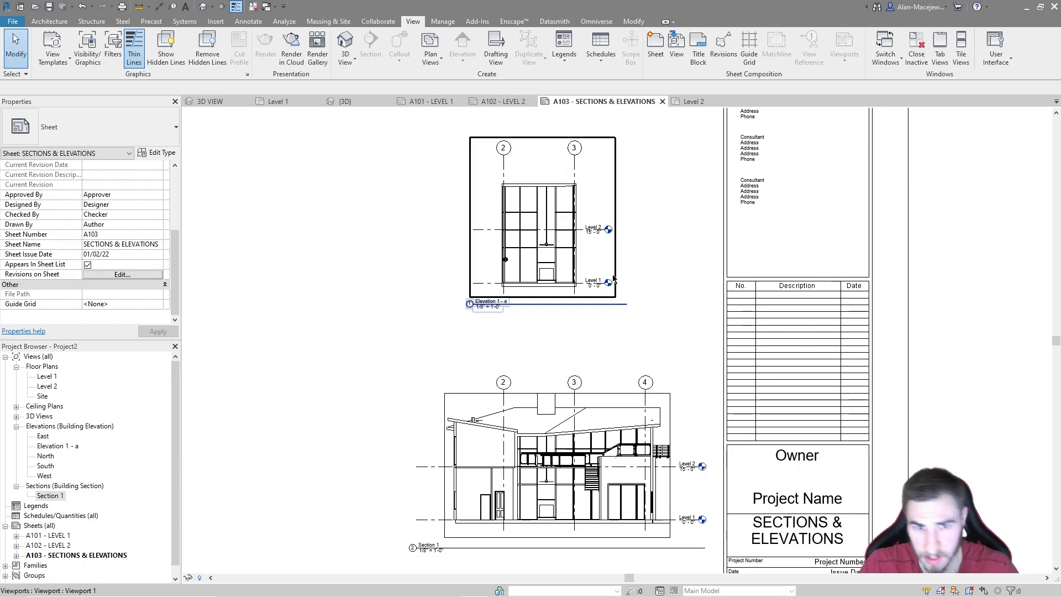
{"action": "scroll", "coordinate": [495, 306], "scroll_direction": "up", "scroll_amount": 3}
{"action": "scroll", "coordinate": [496, 308], "scroll_direction": "down", "scroll_amount": 4}
{"action": "scroll", "coordinate": [535, 443], "scroll_direction": "up", "scroll_amount": 2}
{"action": "scroll", "coordinate": [535, 444], "scroll_direction": "down", "scroll_amount": 1}
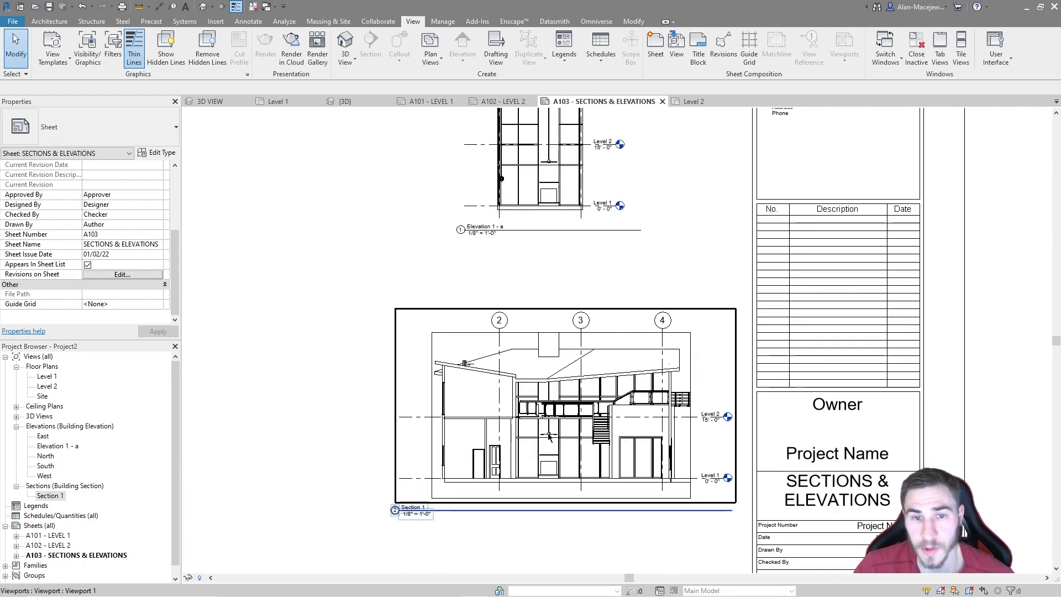
{"action": "scroll", "coordinate": [539, 442], "scroll_direction": "down", "scroll_amount": 2}
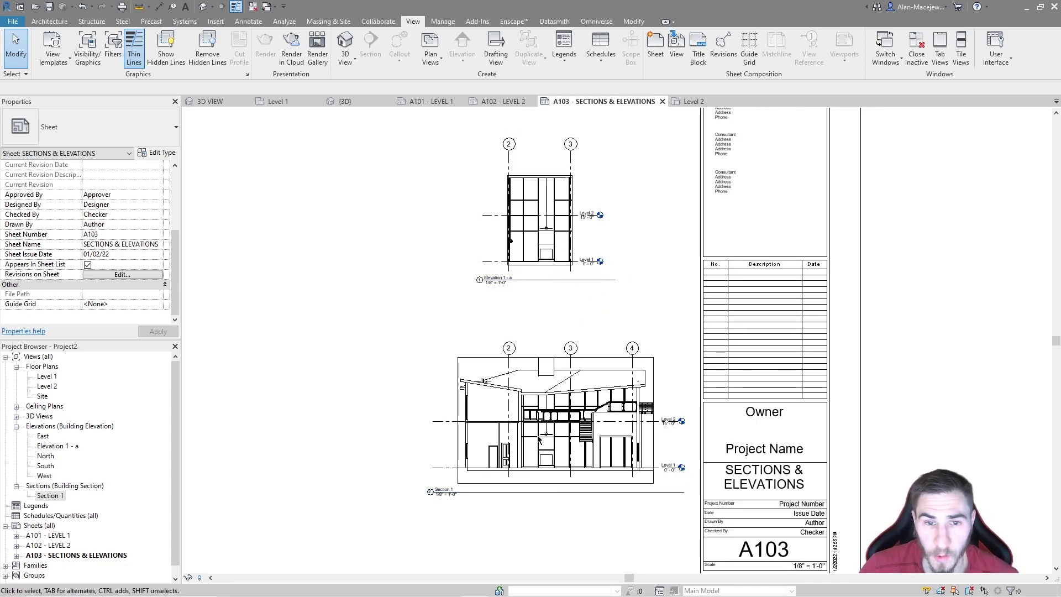
{"action": "scroll", "coordinate": [613, 363], "scroll_direction": "down", "scroll_amount": 2}
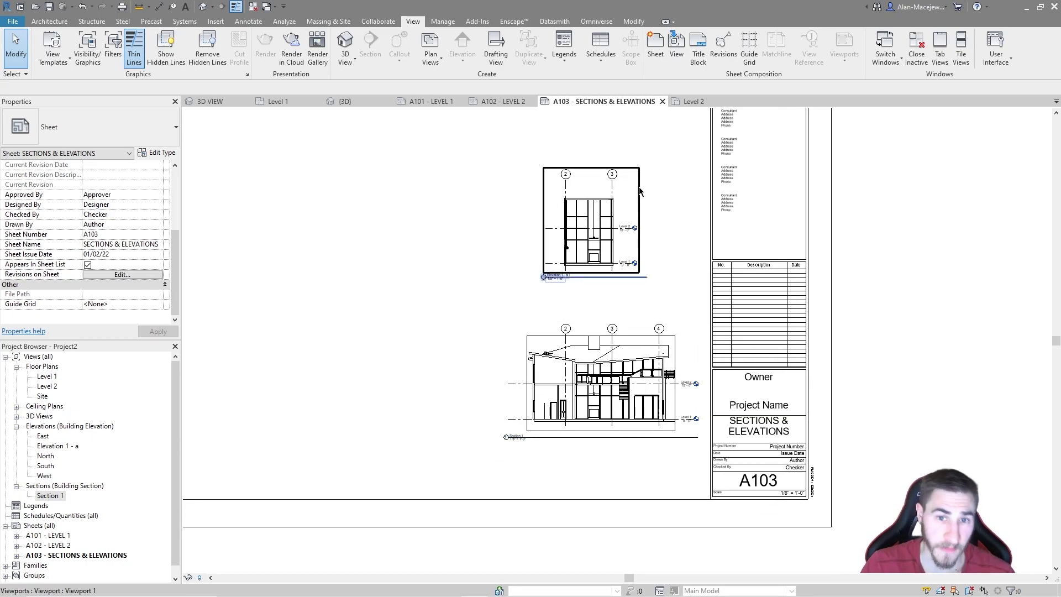
{"action": "scroll", "coordinate": [606, 226], "scroll_direction": "up", "scroll_amount": 2}
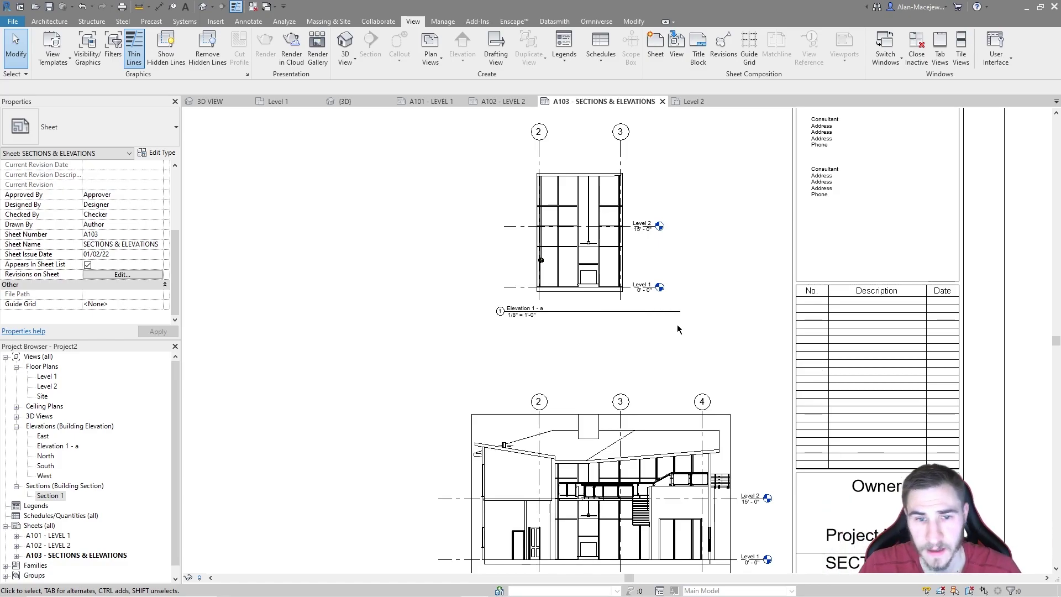
{"action": "scroll", "coordinate": [671, 343], "scroll_direction": "down", "scroll_amount": 2}
Step: Try placing the elevation viewport beside the section with the Level 1 and Level 2 lines aligned
{"action": "left_click_drag", "start_coordinate": [616, 278], "coordinate": [451, 445]}
{"action": "scroll", "coordinate": [430, 449], "scroll_direction": "up", "scroll_amount": 2}
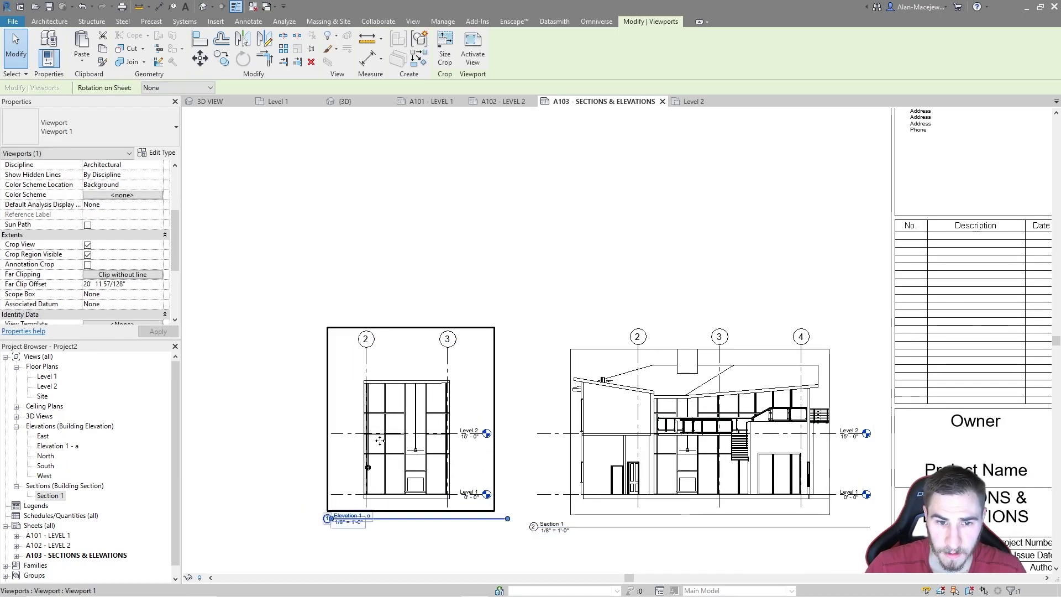
{"action": "left_click", "coordinate": [562, 288]}
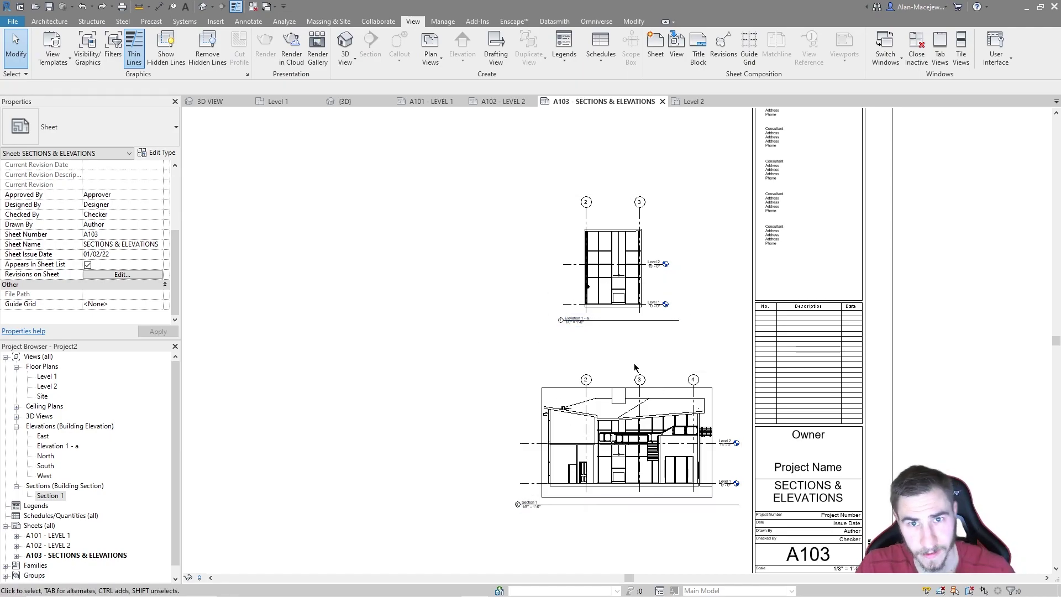
{"action": "scroll", "coordinate": [638, 354], "scroll_direction": "up", "scroll_amount": 1}
{"action": "scroll", "coordinate": [645, 280], "scroll_direction": "down", "scroll_amount": 1}
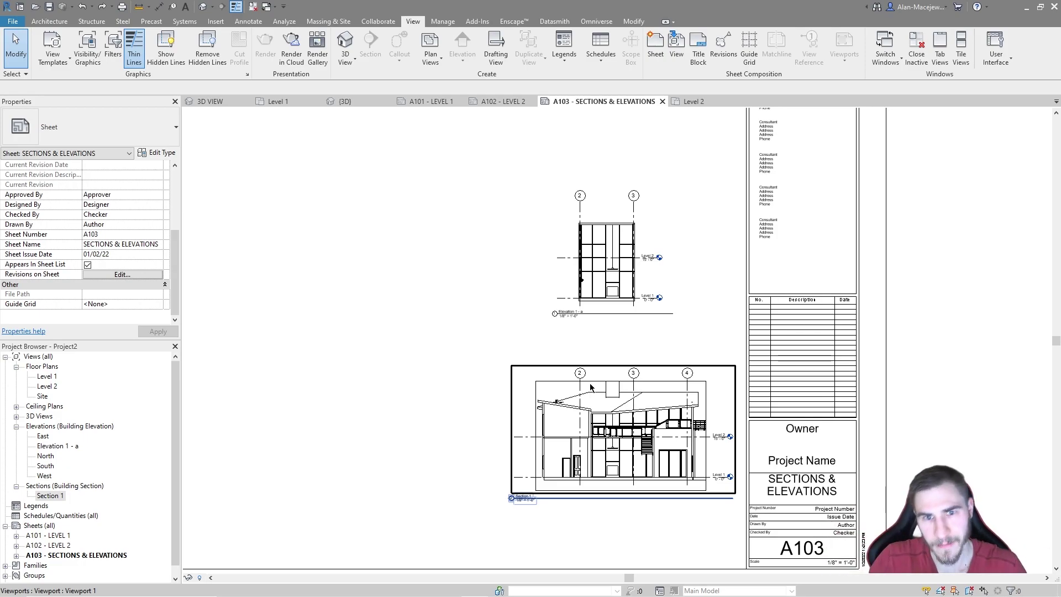
{"action": "scroll", "coordinate": [636, 281], "scroll_direction": "up", "scroll_amount": 1}
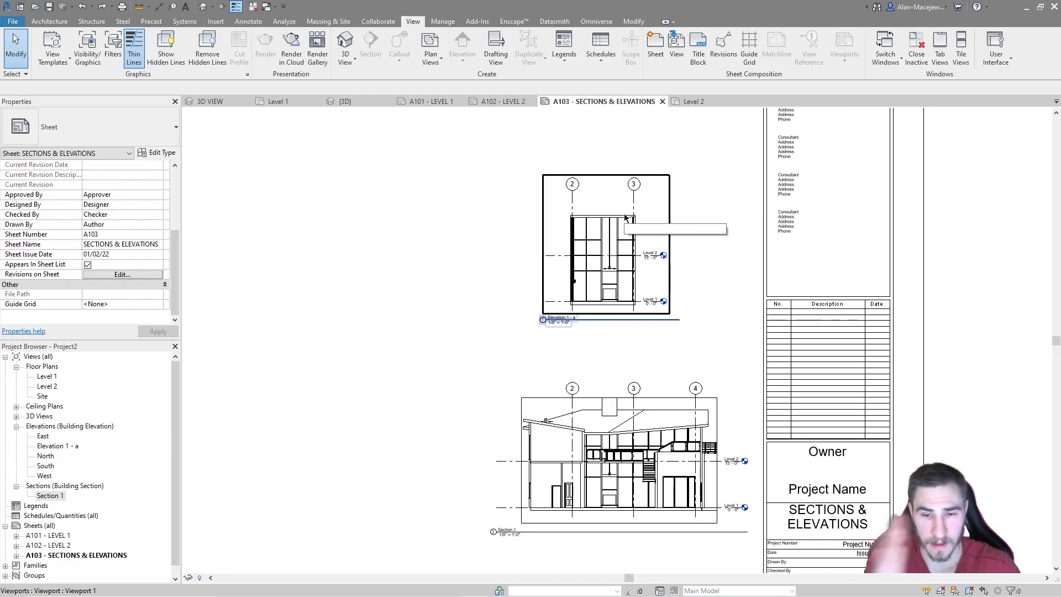
{"action": "scroll", "coordinate": [387, 312], "scroll_direction": "down", "scroll_amount": 2}
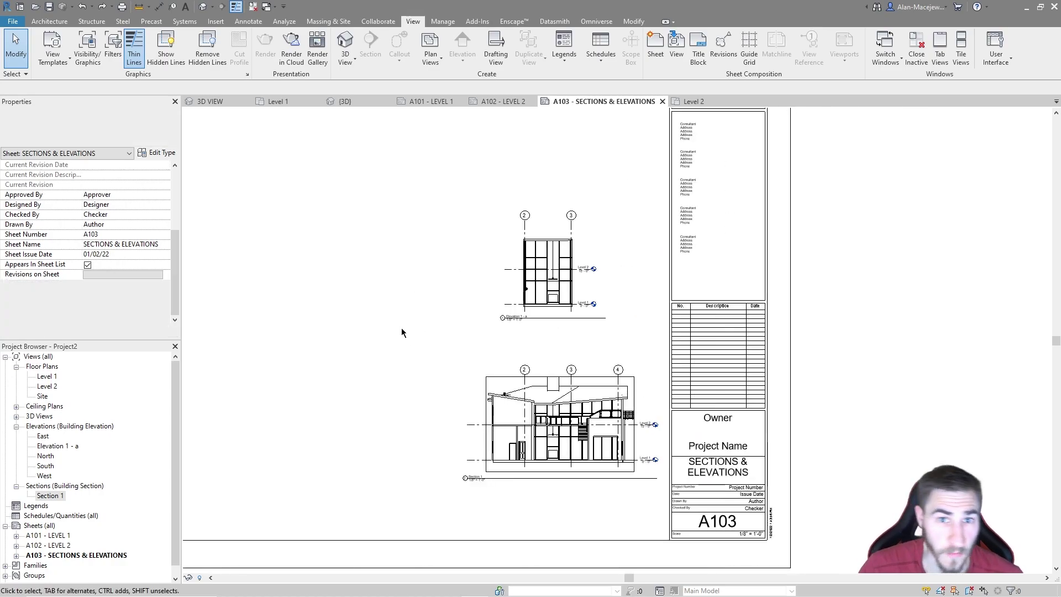
Step: Assign the Plans guide grid to sheet A103 again
{"action": "key", "text": "z"}
{"action": "key", "text": "f"}
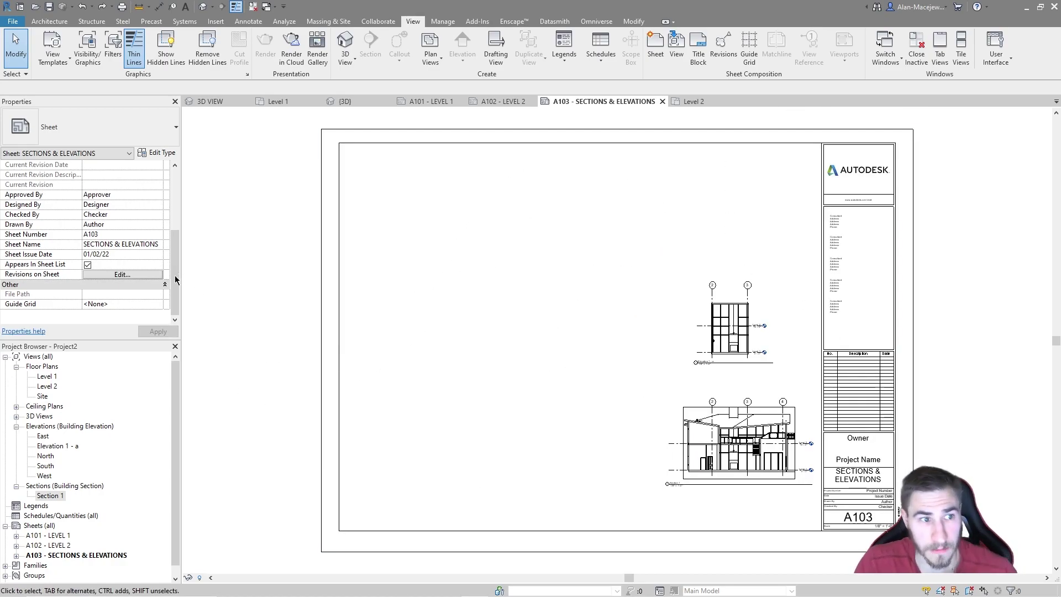
{"action": "left_click", "coordinate": [159, 304]}
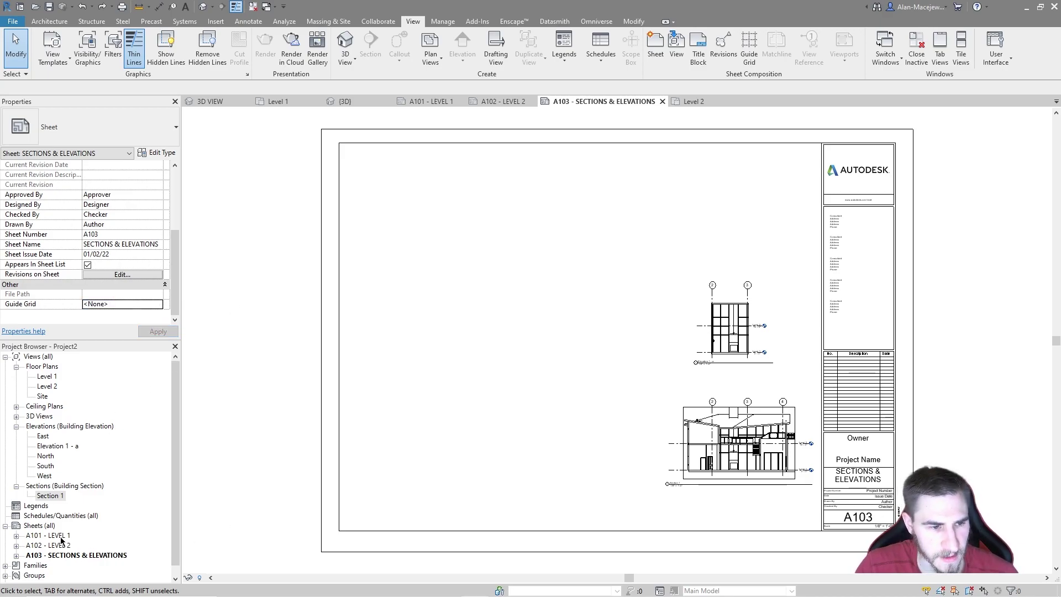
{"action": "left_click", "coordinate": [158, 304]}
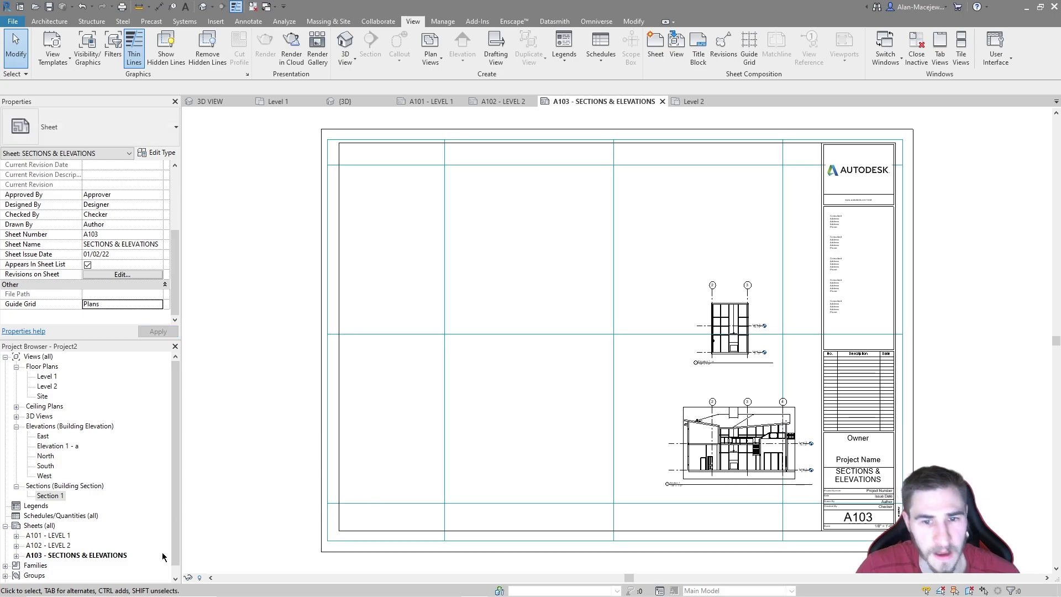
Step: Select sheets A101, A102 and A103 together and set their Guide Grid property to <None>
{"action": "double_click", "coordinate": [53, 546]}
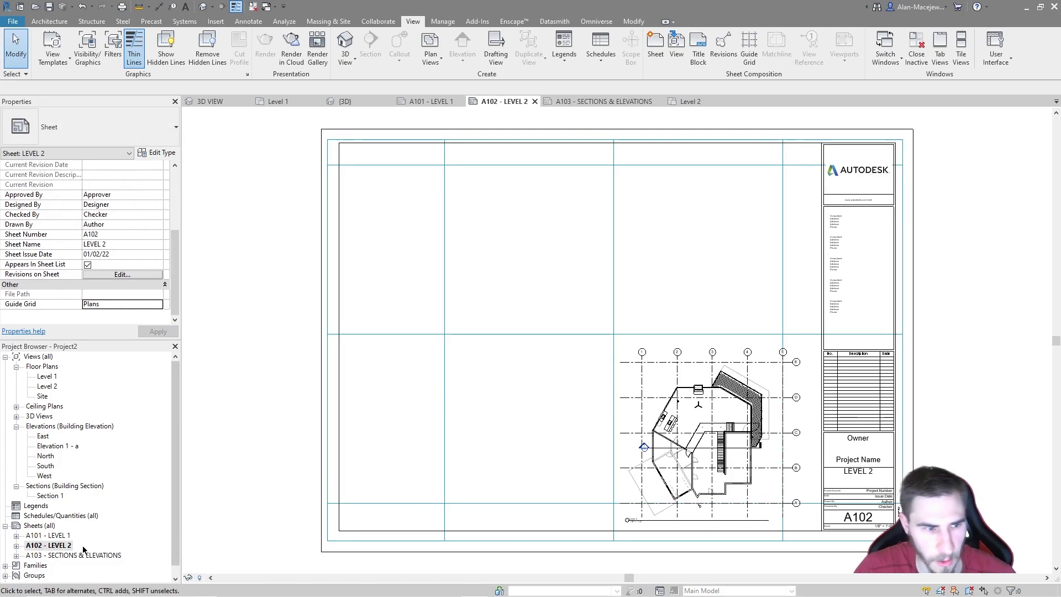
{"action": "double_click", "coordinate": [53, 536]}
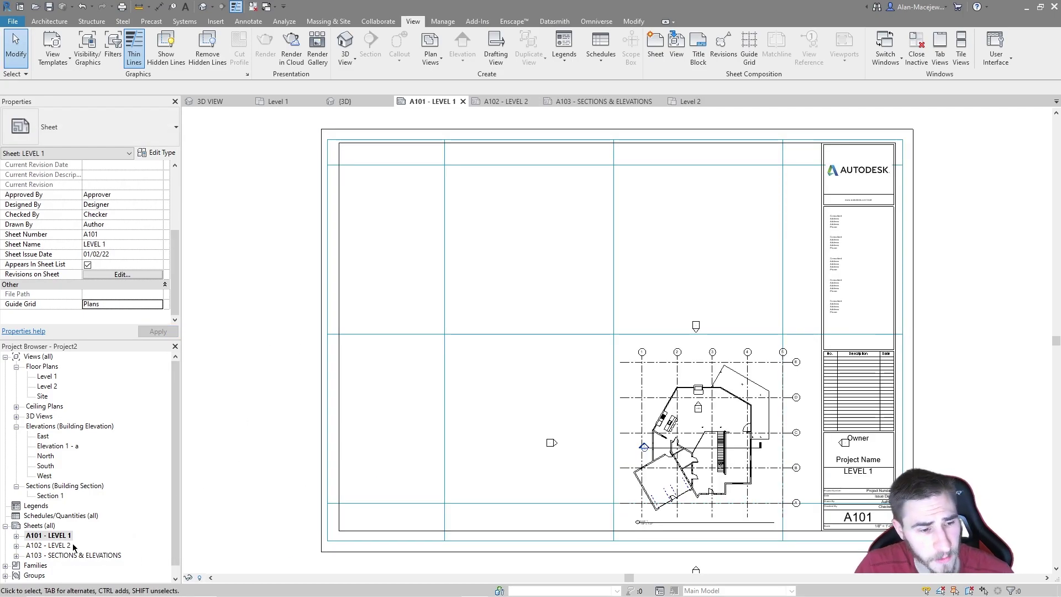
{"action": "left_click", "coordinate": [61, 556], "text": "shift"}
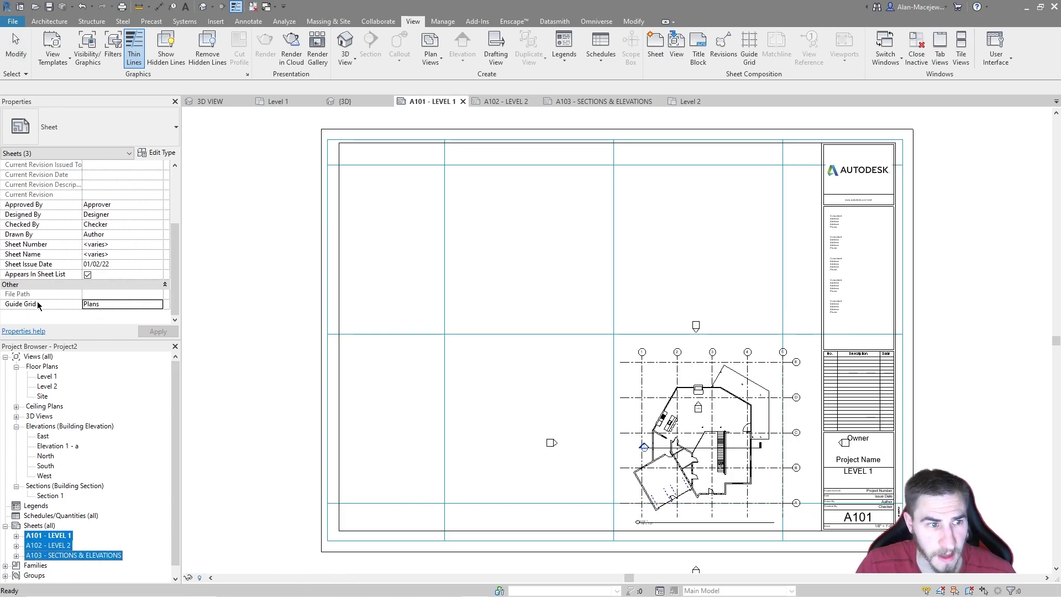
{"action": "left_click", "coordinate": [159, 304]}
{"action": "left_click", "coordinate": [102, 314]}
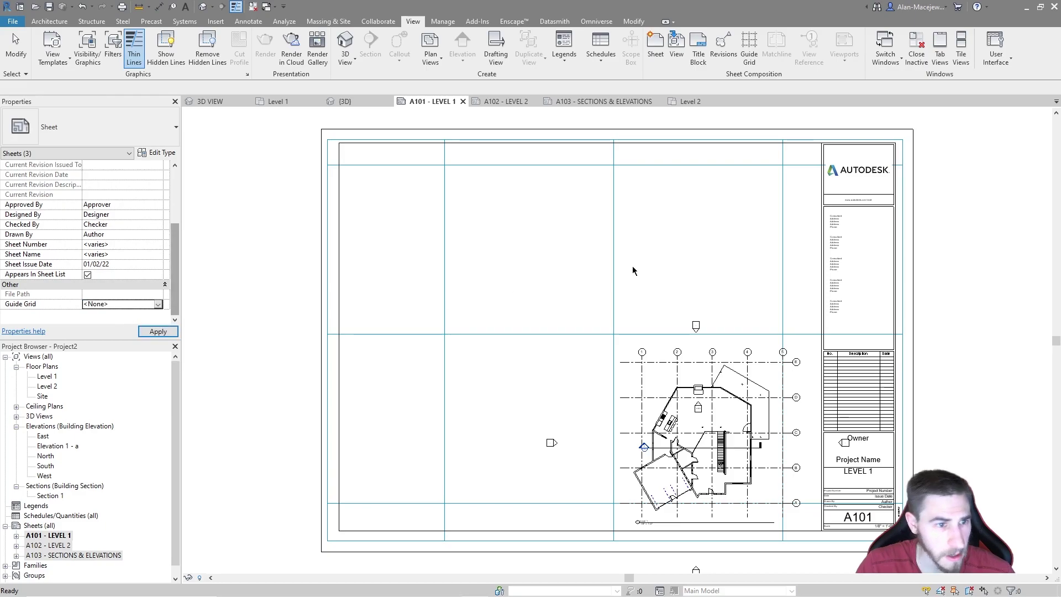
Step: Look through sheets A101, A102 and A103 to compare the plan placement and check the guide grid setting
{"action": "left_click", "coordinate": [509, 102]}
{"action": "left_click", "coordinate": [431, 102]}
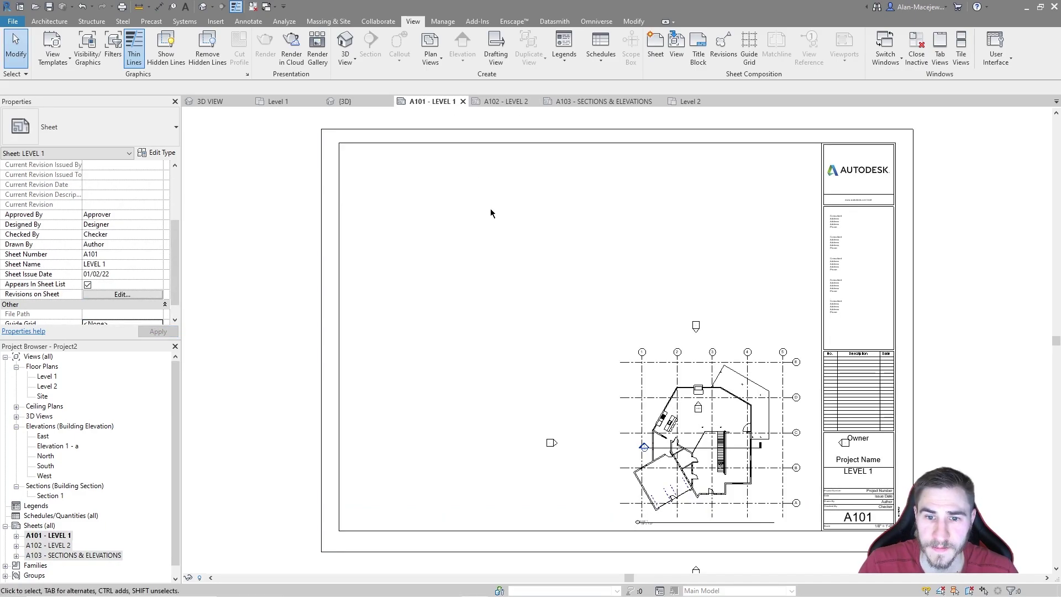
{"action": "left_click", "coordinate": [505, 100]}
{"action": "left_click", "coordinate": [447, 101]}
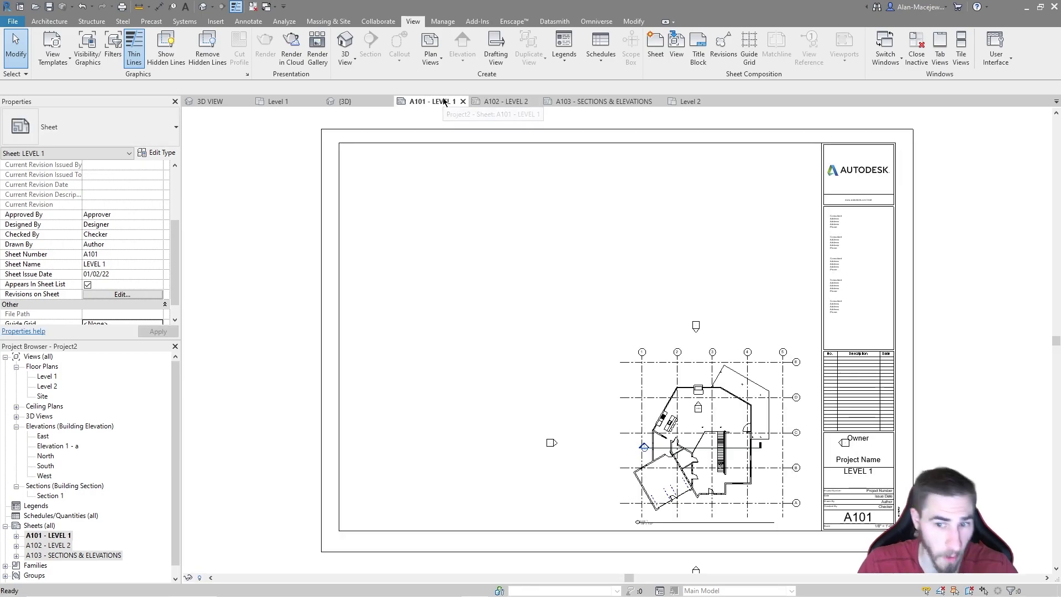
{"action": "left_click", "coordinate": [505, 102]}
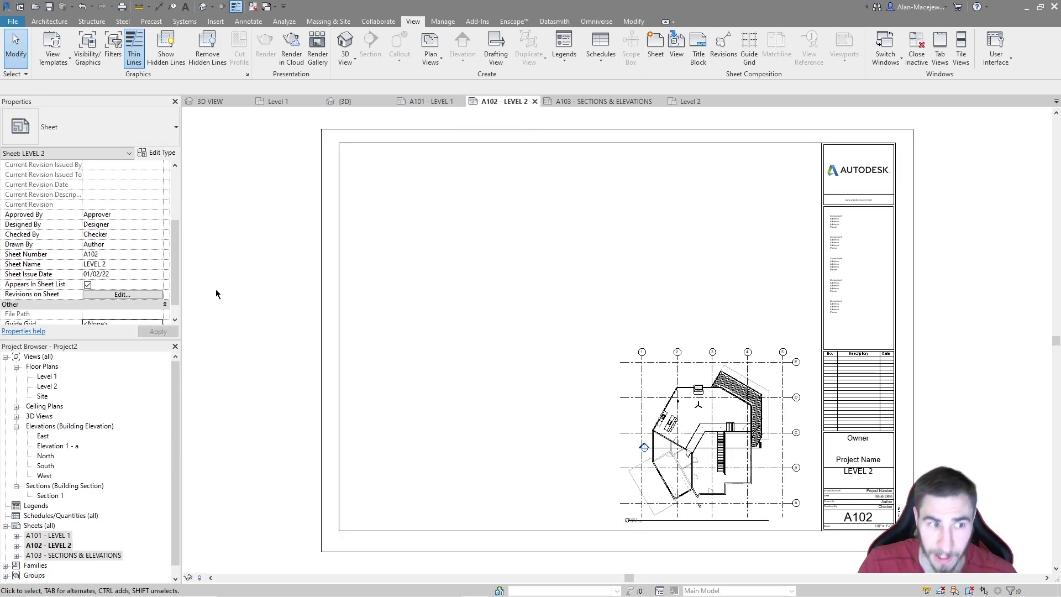
{"action": "scroll", "coordinate": [118, 270], "scroll_direction": "down", "scroll_amount": 1}
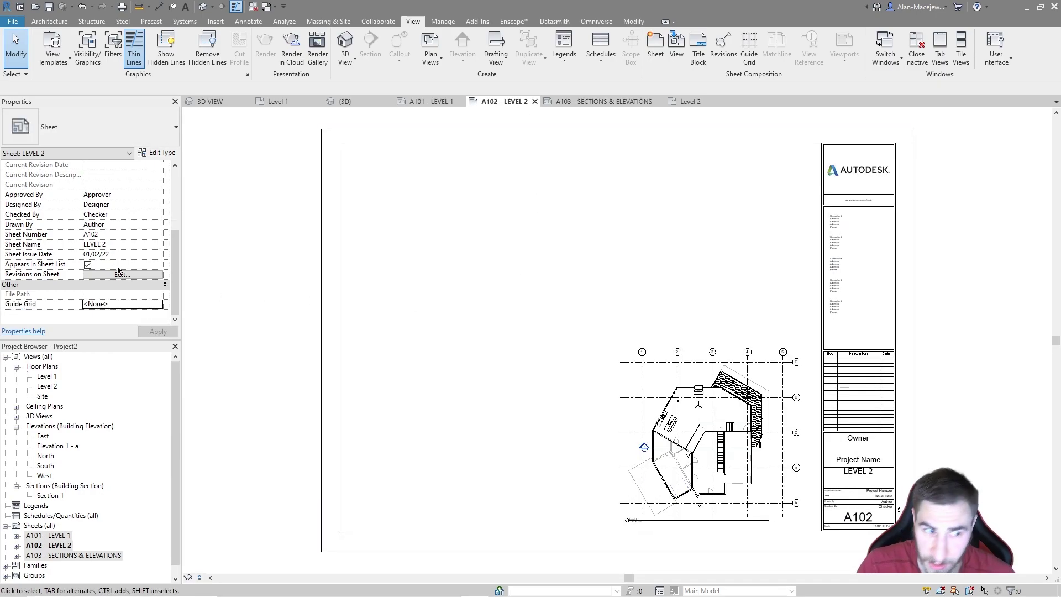
{"action": "left_click", "coordinate": [585, 102]}
{"action": "left_click", "coordinate": [430, 103]}
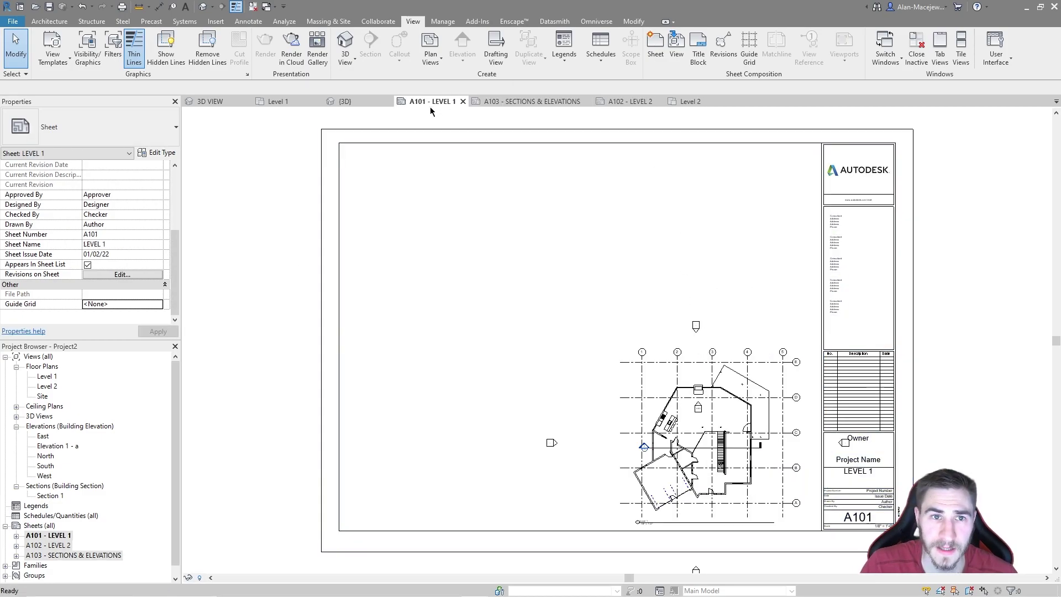